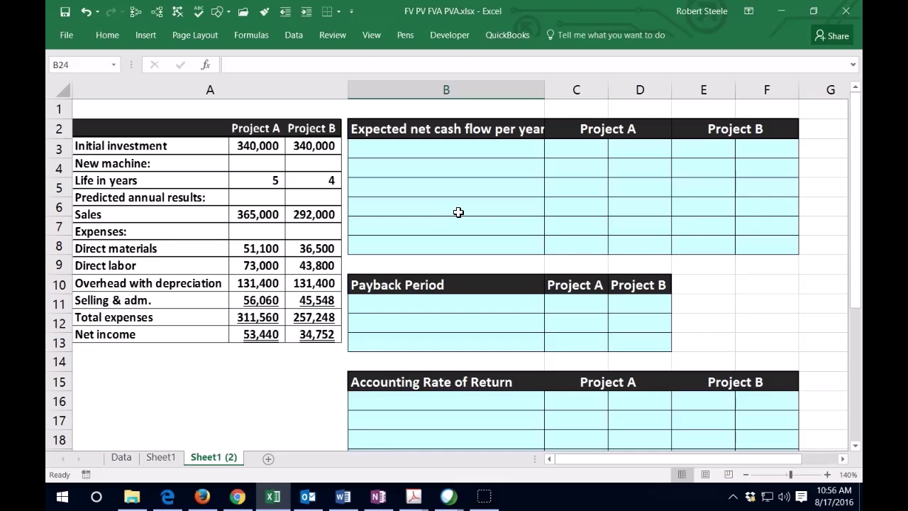
# - Review the project data and the blank cash flow, payback, accounting rate of return and net present value tables
pyautogui.click(421, 160)
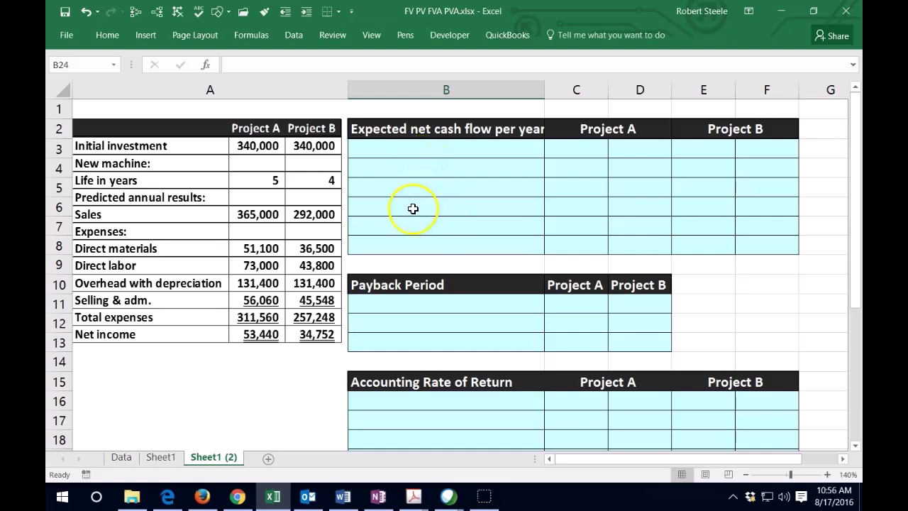
pyautogui.scroll(-1, 412, 206)
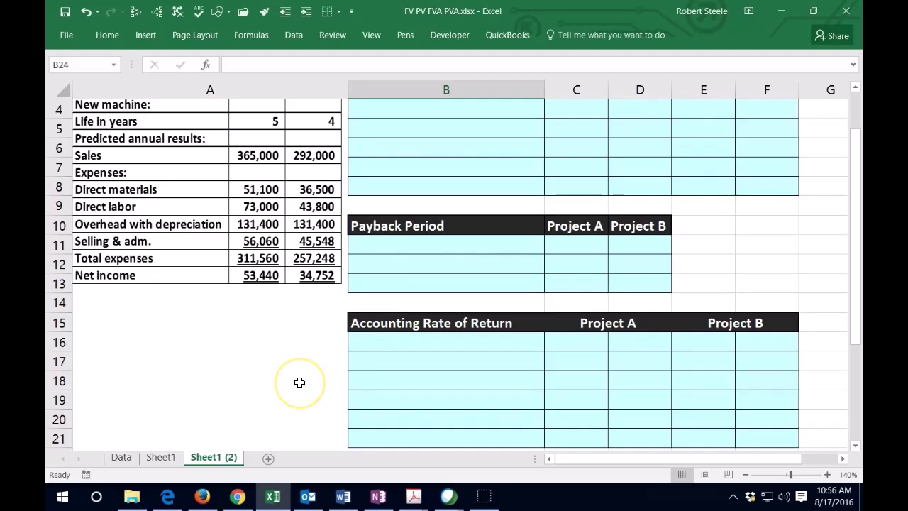
pyautogui.scroll(-1, 301, 382)
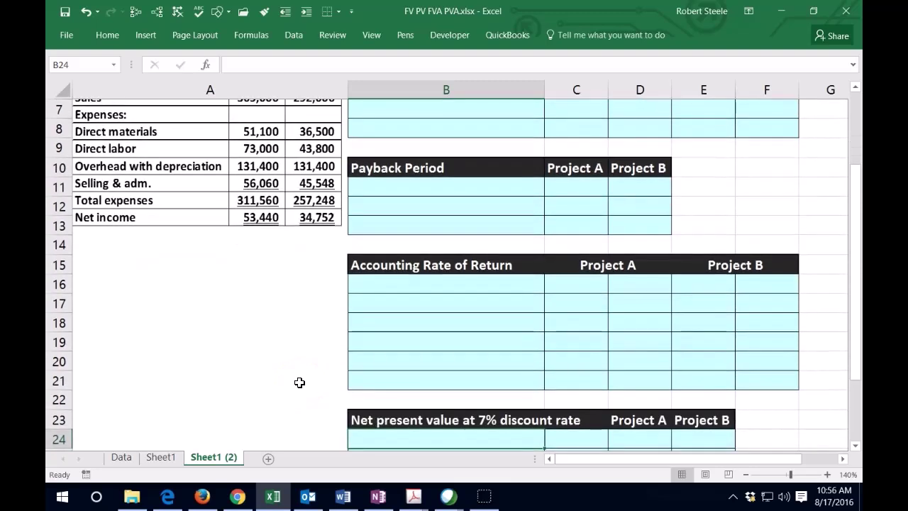
pyautogui.scroll(-1, 300, 382)
pyautogui.scroll(-1, 299, 384)
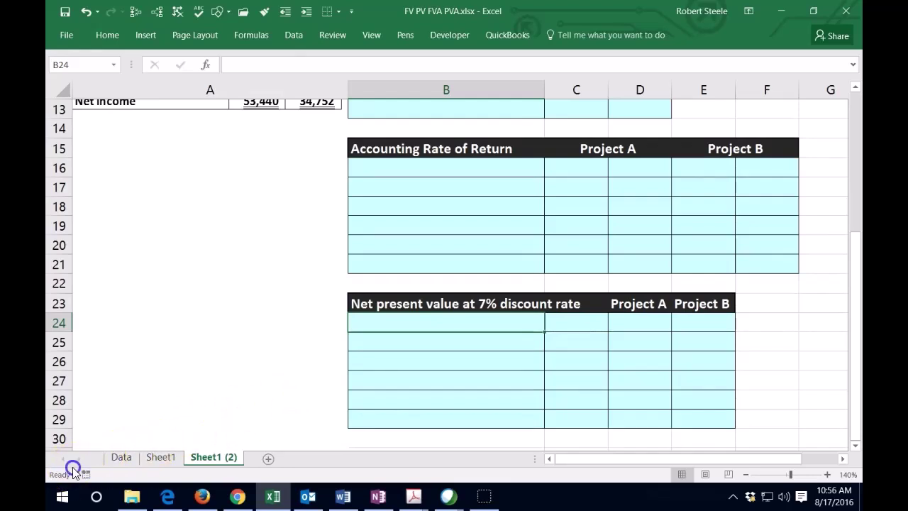
pyautogui.scroll(4, 73, 469)
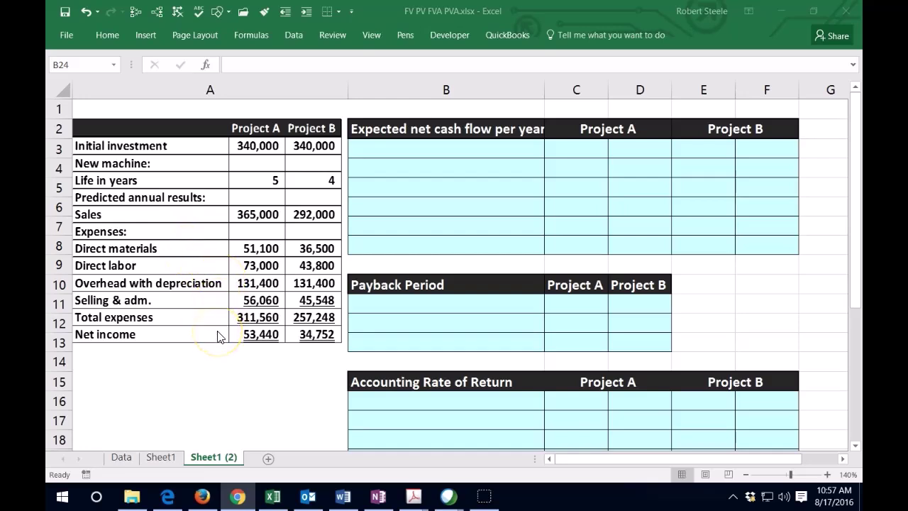
# - Fill row 3 of the expected net cash flow table with the label "Net income", 53440 for Project A and 34752 for Project B
pyautogui.click(391, 156)
pyautogui.click(391, 156)
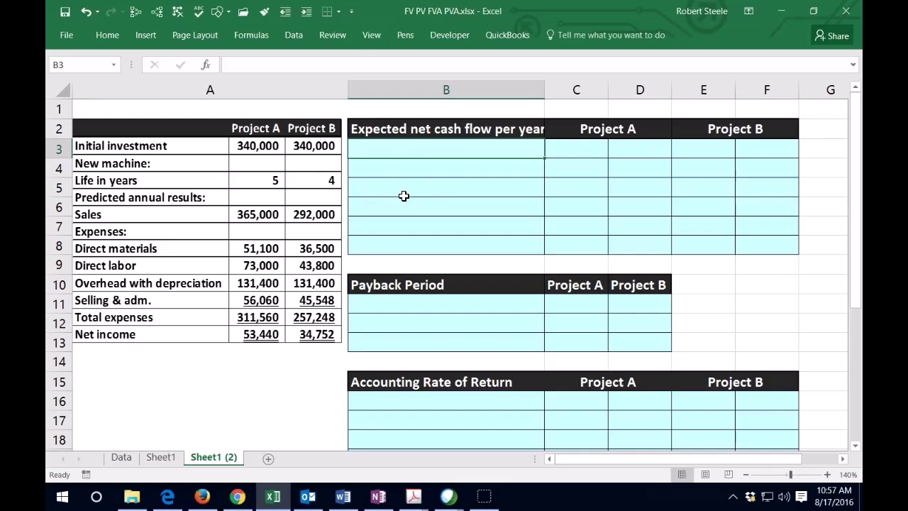
pyautogui.write('Net income')
pyautogui.press('Tab')
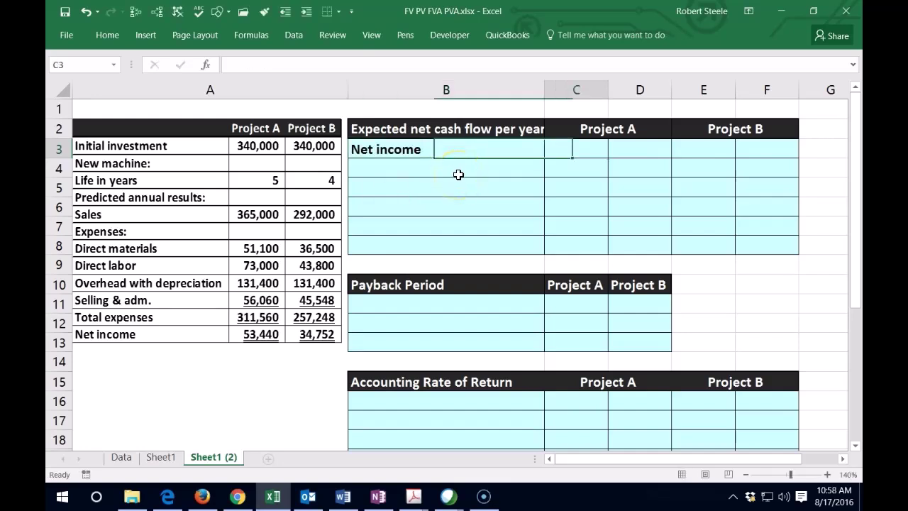
pyautogui.press('Tab')
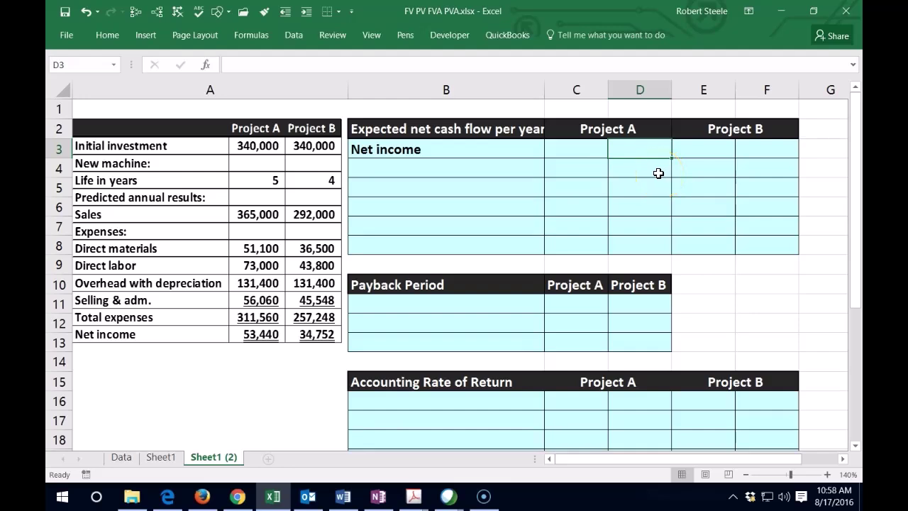
pyautogui.write('53')
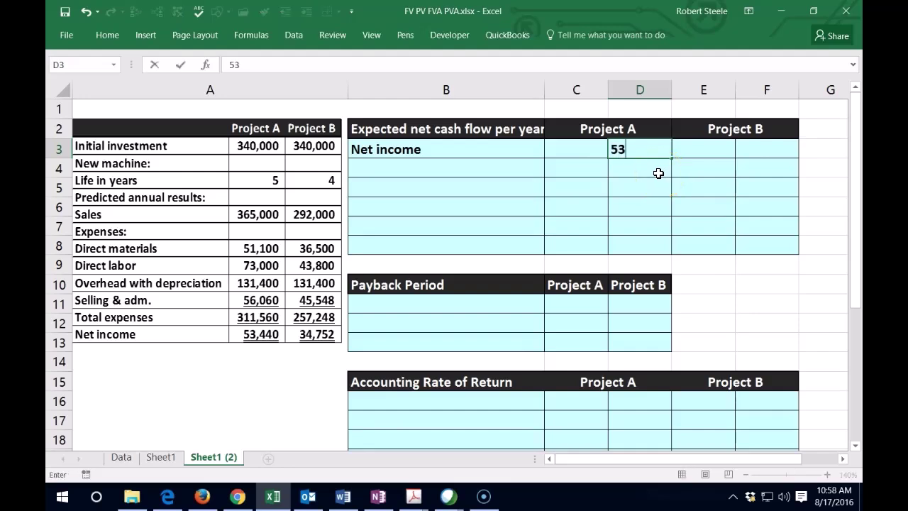
pyautogui.write('440')
pyautogui.press('Tab')
pyautogui.press('Tab')
pyautogui.write('34752')
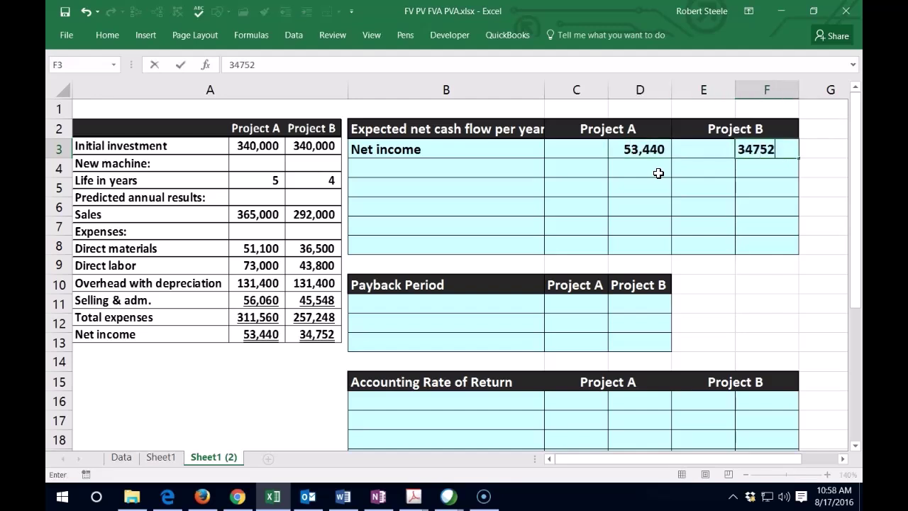
pyautogui.press('Return')
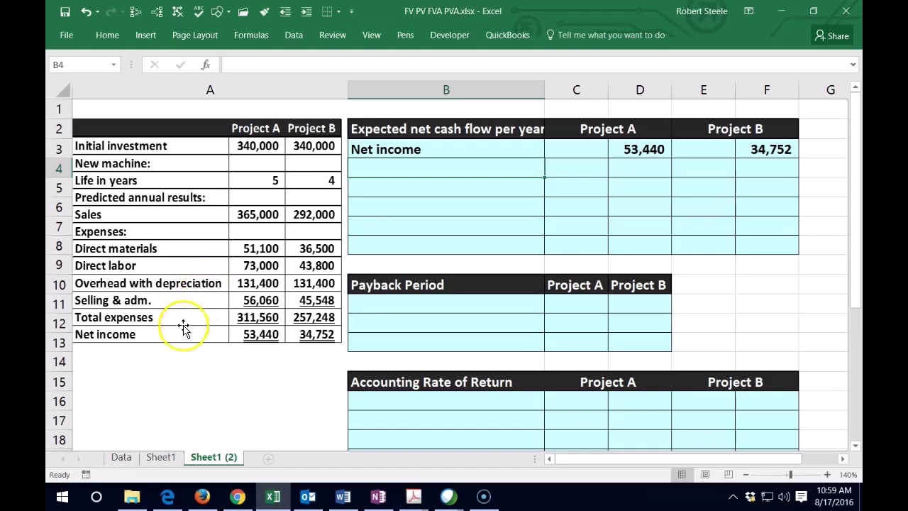
# - Add the labels "Less non cash depreciation:" in B4 and "Equipment cost" in B5, with 340000 in C5 for Project A
pyautogui.write('Less non cash depreciation:')
pyautogui.press('Return')
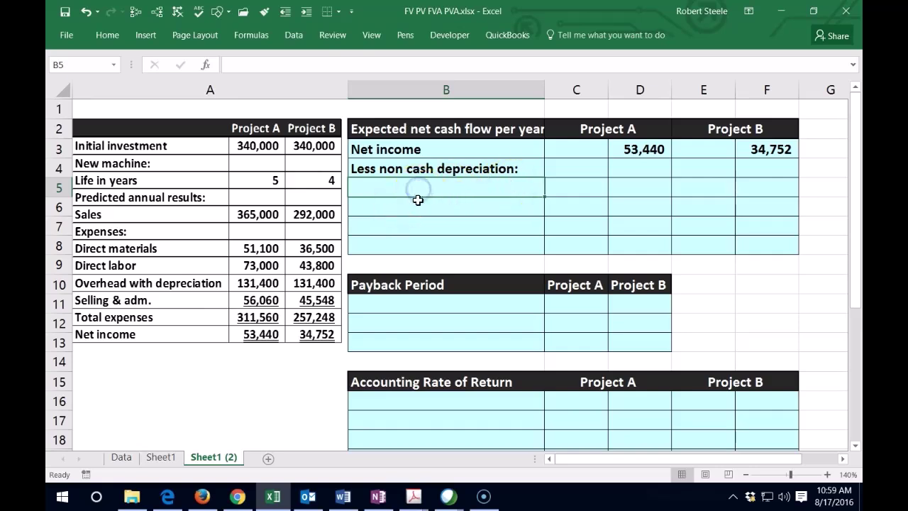
pyautogui.write('Equ')
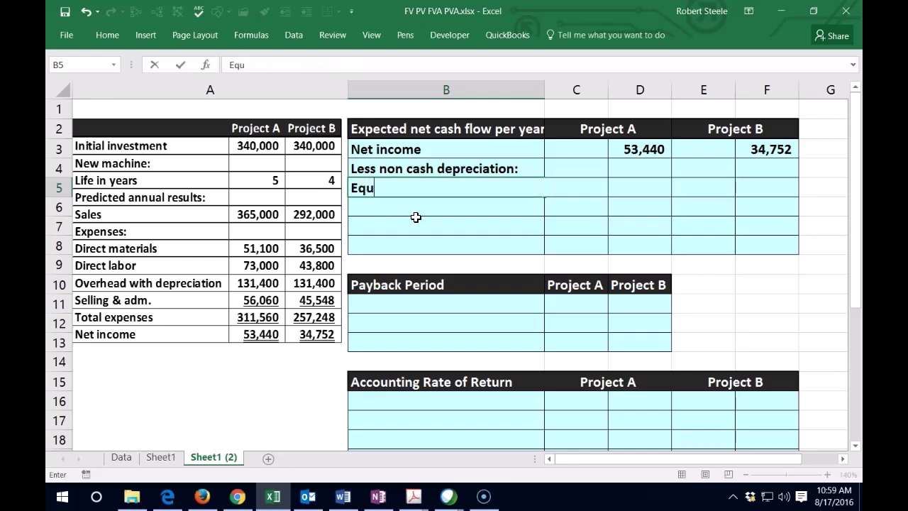
pyautogui.write('ipment cost')
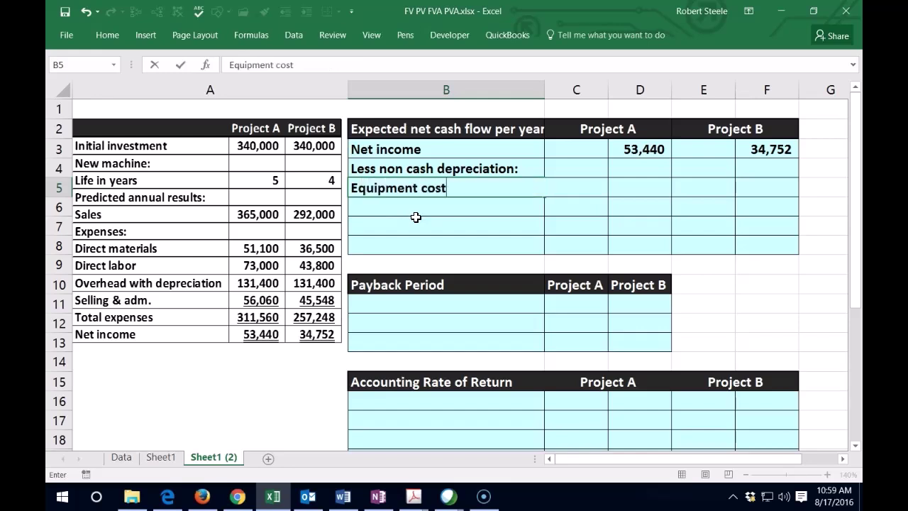
pyautogui.hotkey('ctrl', 'Return')
pyautogui.press('Right')
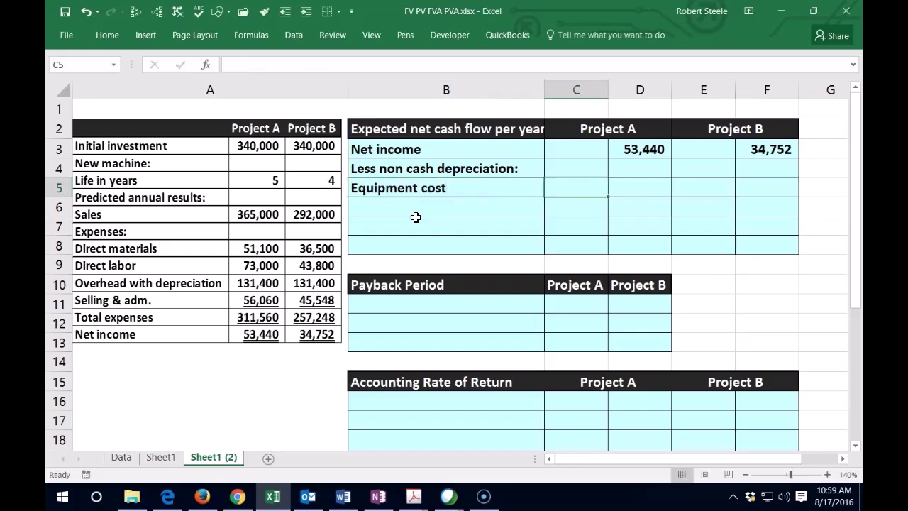
pyautogui.write('340000')
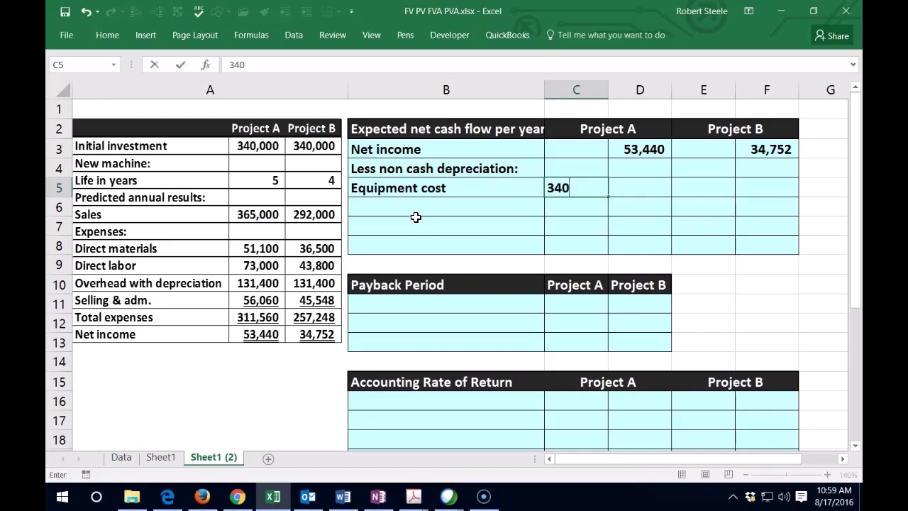
# - Add the label "Life" in B6 and enter 5 in C6 for Project A
pyautogui.click(416, 219)
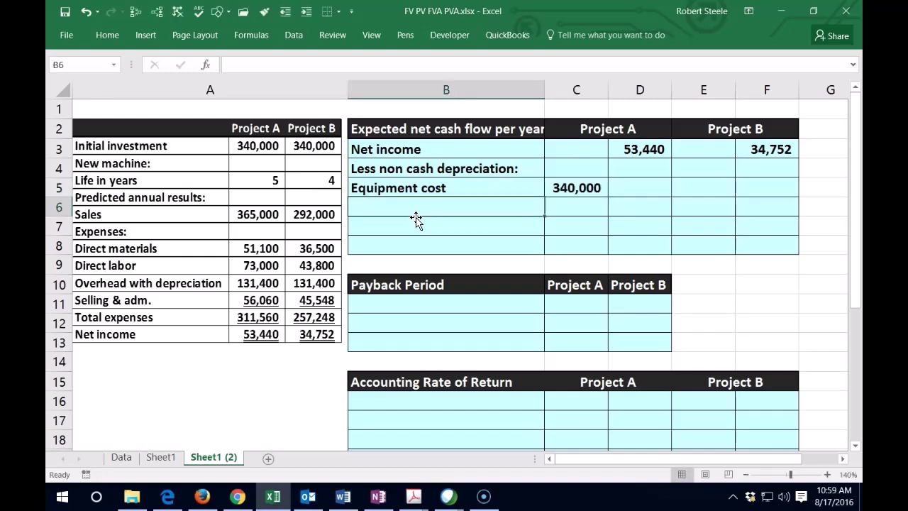
pyautogui.write('L')
pyautogui.press('BackSpace')
pyautogui.write('Life')
pyautogui.press('Tab')
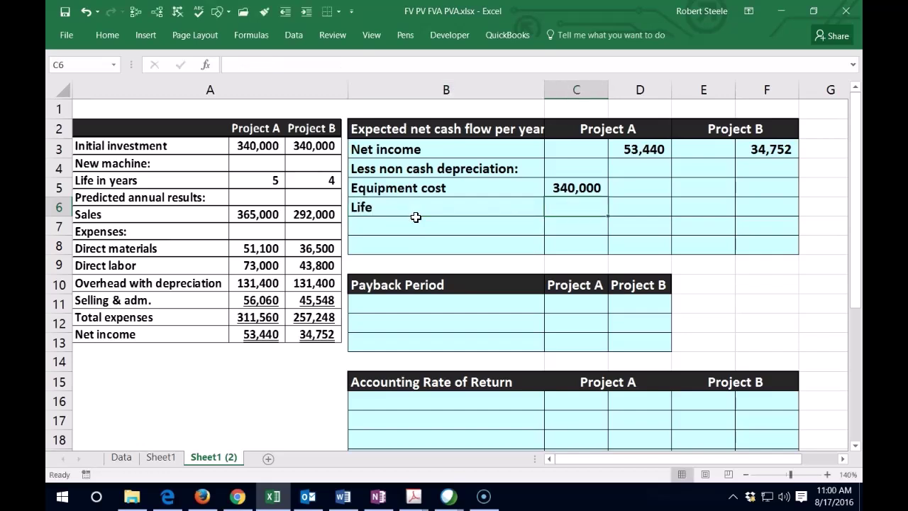
pyautogui.write('5')
pyautogui.press('Tab')
# - Enter Project B's equipment cost of 340000 in E5 and its life of 4 in E6
pyautogui.press('Tab')
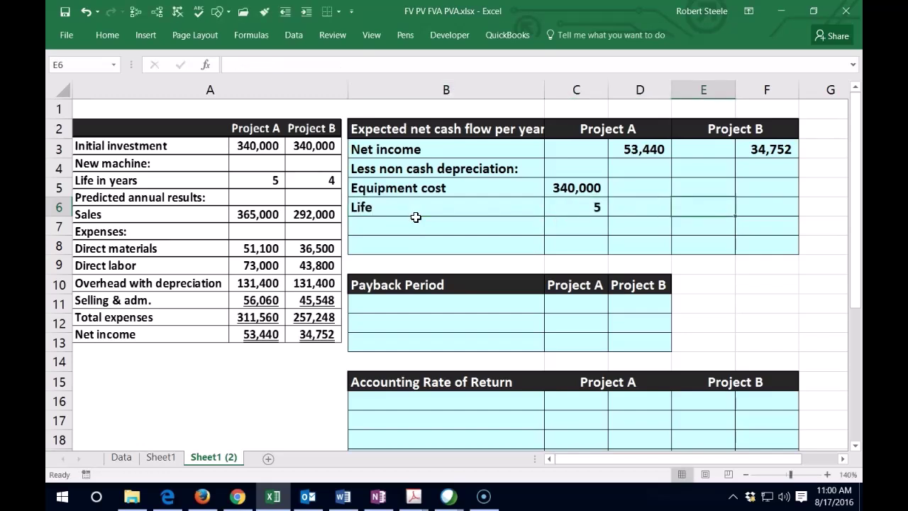
pyautogui.press('Up')
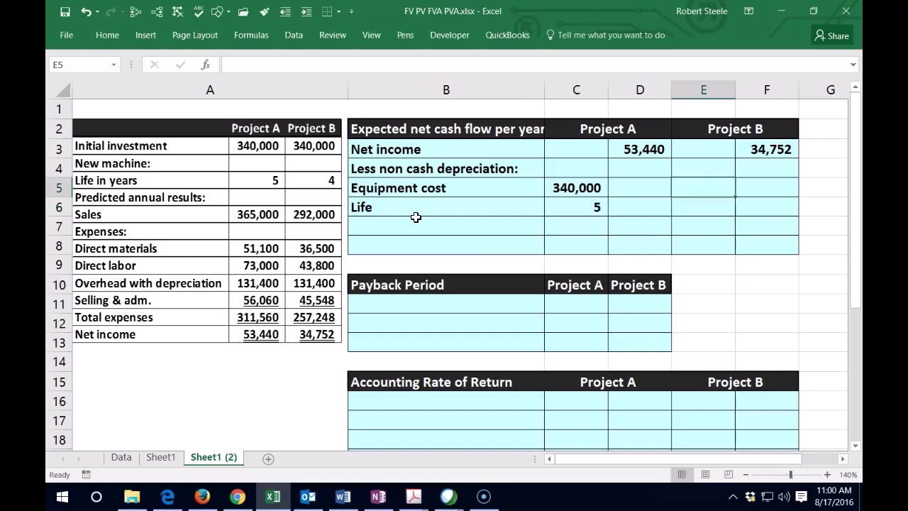
pyautogui.write('340000')
pyautogui.press('Return')
pyautogui.write('4')
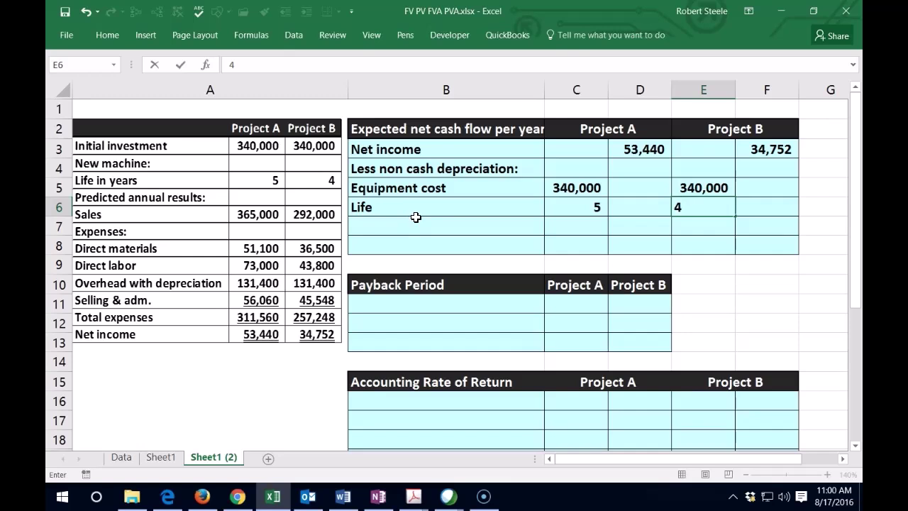
pyautogui.press('Return')
# - Label B7 "Annual depreciation" and calculate Project A's amount in D7 with =C5/C6
pyautogui.press('Left')
pyautogui.press('Left')
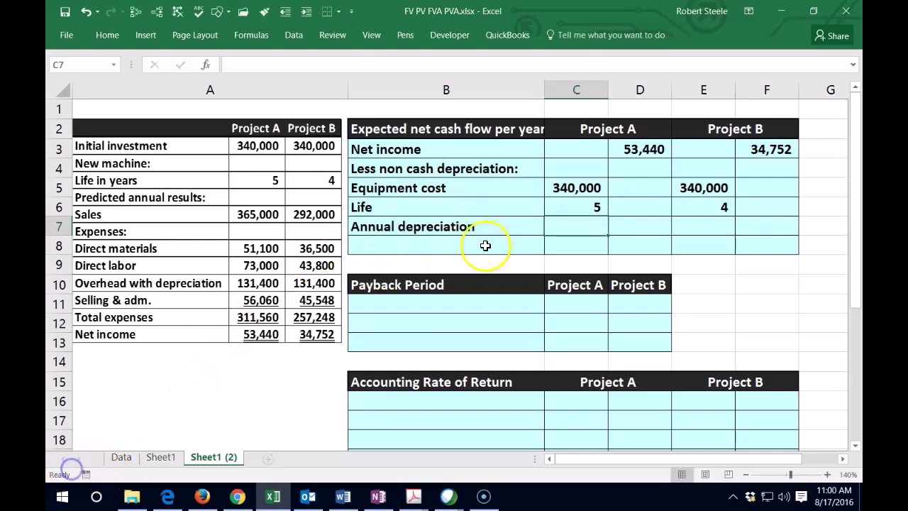
pyautogui.press('Right')
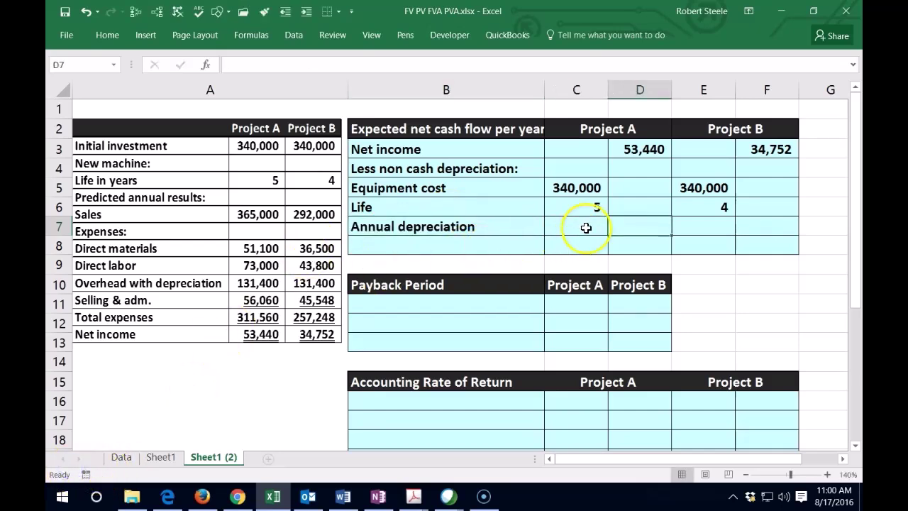
pyautogui.write('=')
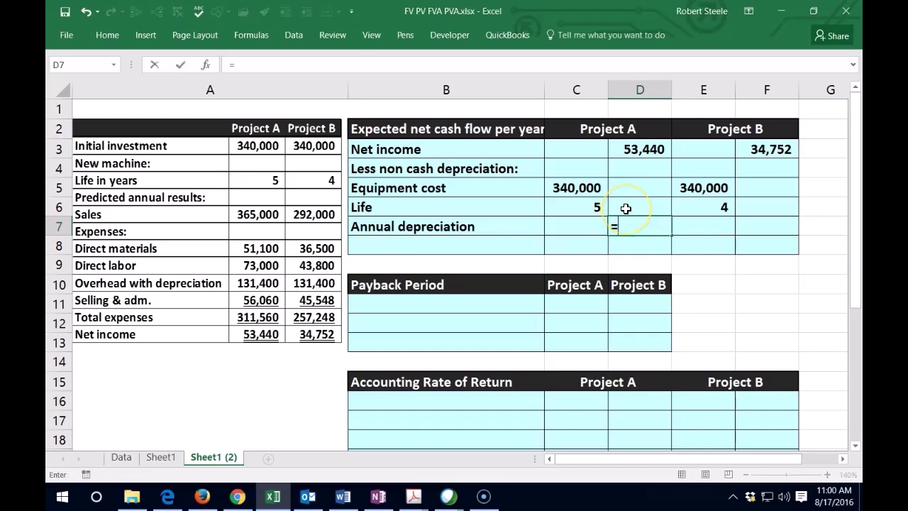
pyautogui.click(577, 191)
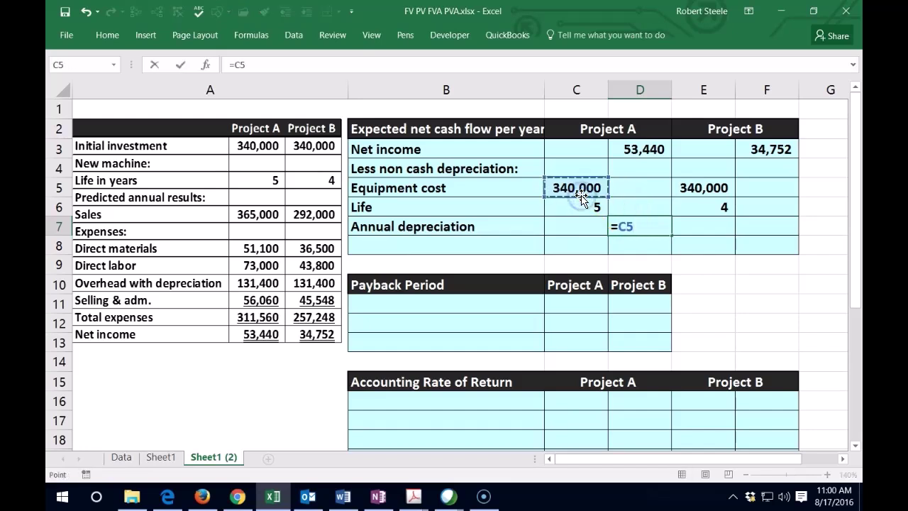
pyautogui.write('/')
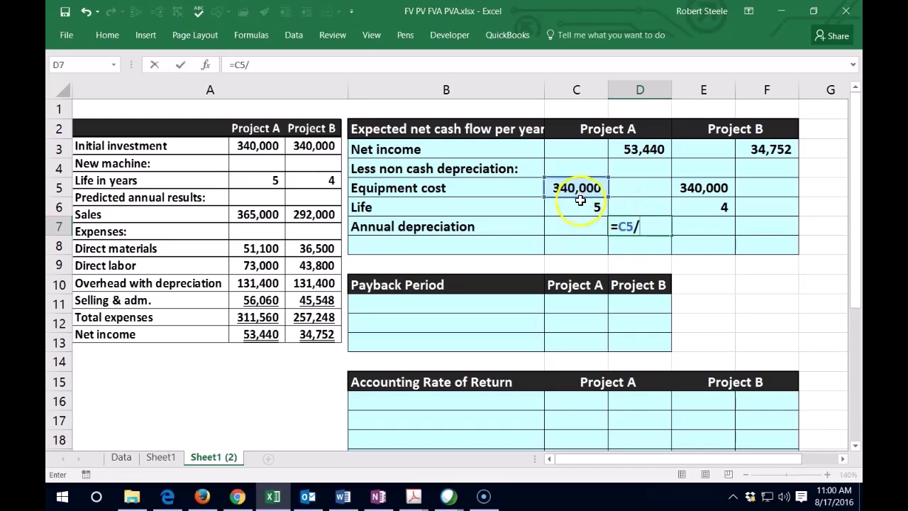
pyautogui.click(580, 207)
pyautogui.press('Return')
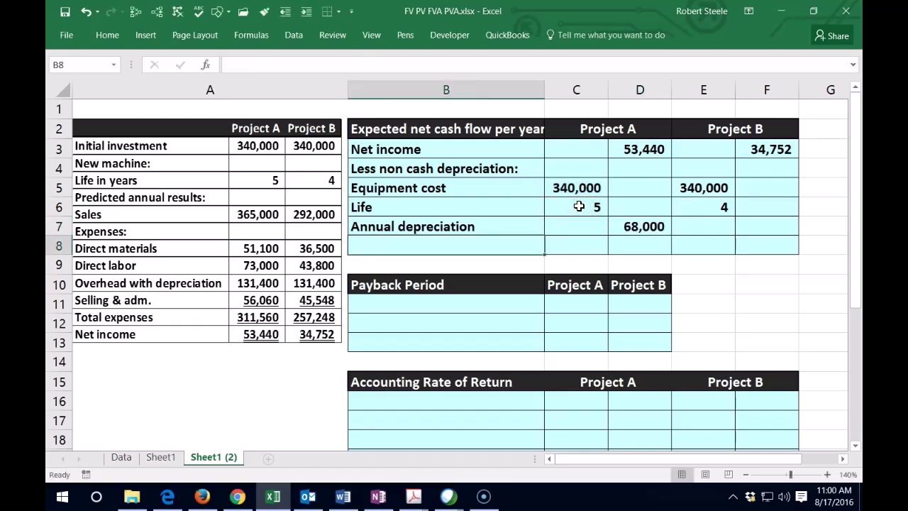
pyautogui.press('Up')
pyautogui.press('Right')
pyautogui.press('Right')
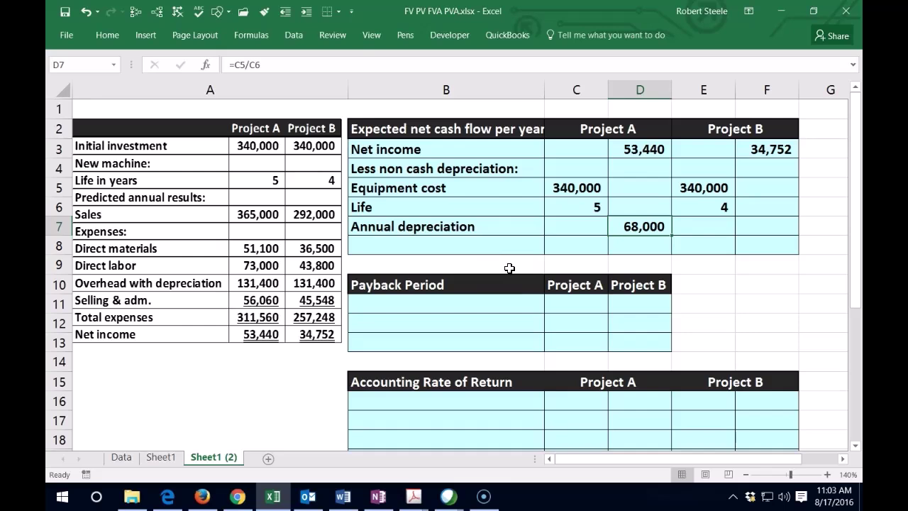
# - Calculate Project B's annual depreciation in F7 with the formula =E5/E6
pyautogui.click(763, 221)
pyautogui.write('=')
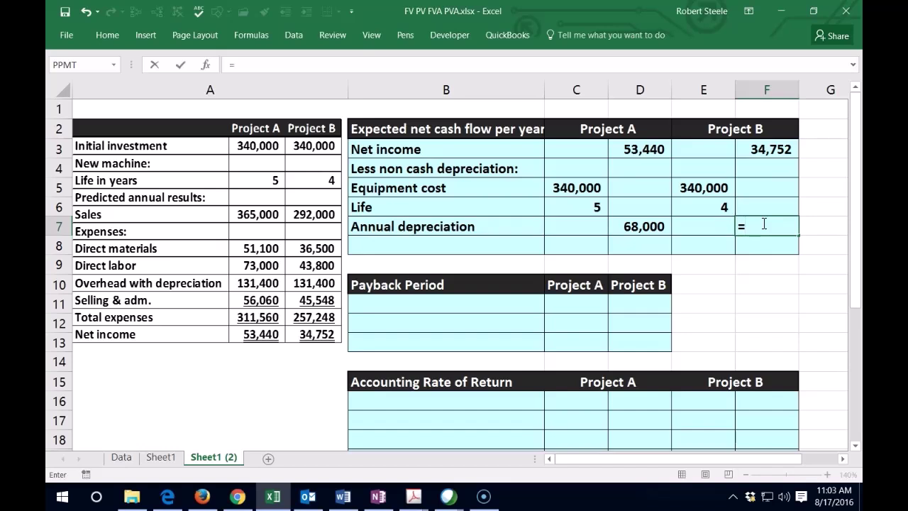
pyautogui.click(696, 186)
pyautogui.write('/')
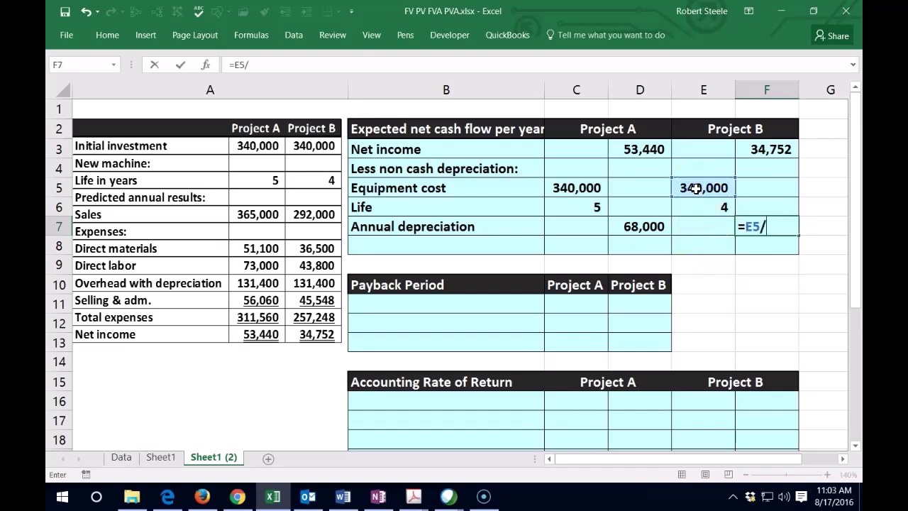
pyautogui.click(699, 207)
pyautogui.press('Return')
pyautogui.press('Up')
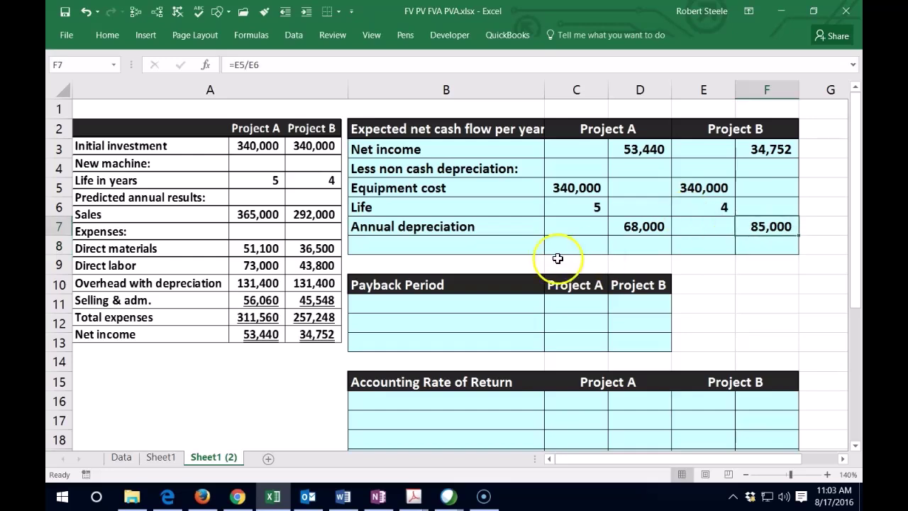
# - Label B8 "Expected net cash flow per year" and calculate Project A's amount in D8 with =D3+D7
pyautogui.click(395, 247)
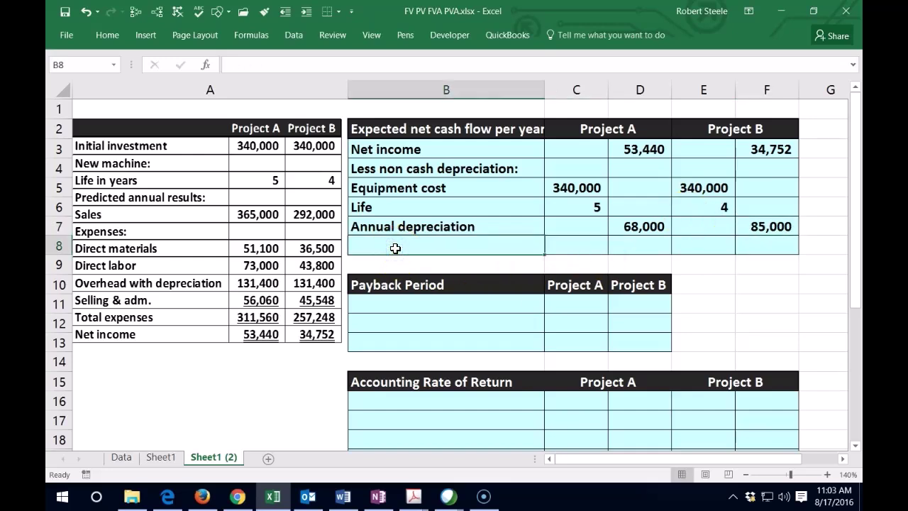
pyautogui.write('Expected net cash flow per year')
pyautogui.click(644, 243)
pyautogui.write('=')
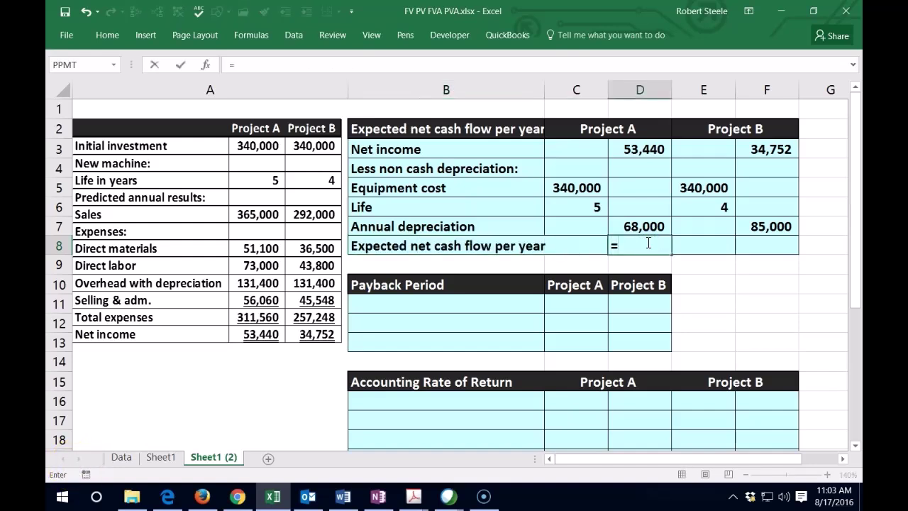
pyautogui.click(653, 149)
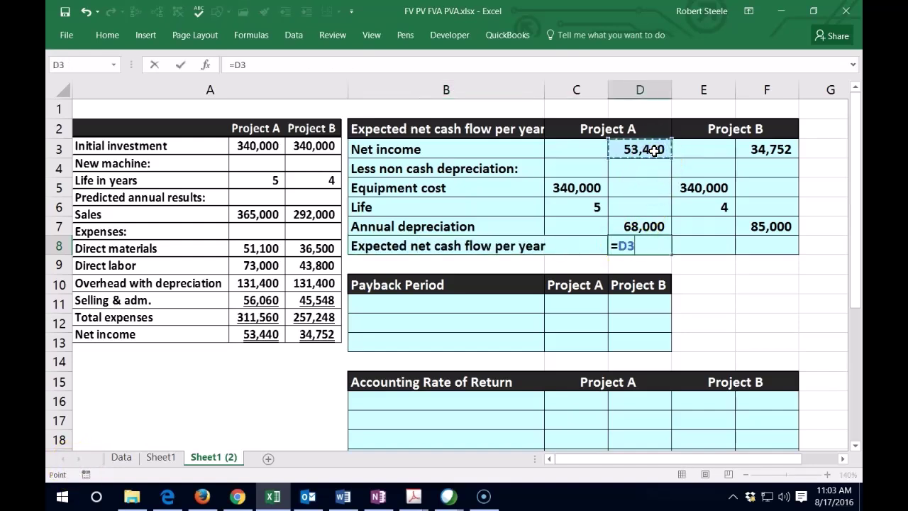
pyautogui.write('+')
pyautogui.click(647, 225)
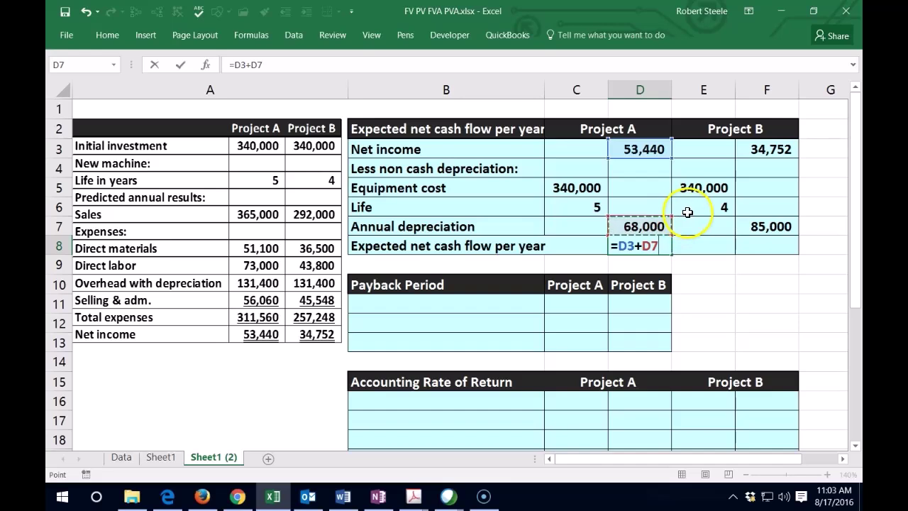
pyautogui.press('Return')
# - Calculate Project B's expected net cash flow per year in F8 with the formula =F3+F7
pyautogui.press('Right')
pyautogui.press('Right')
pyautogui.press('Up')
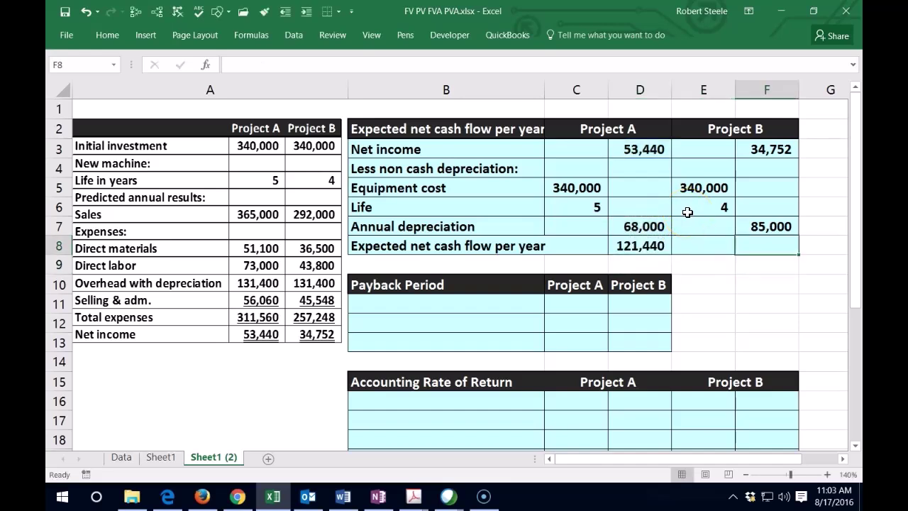
pyautogui.write('=')
pyautogui.click(755, 150)
pyautogui.write('+')
pyautogui.click(779, 226)
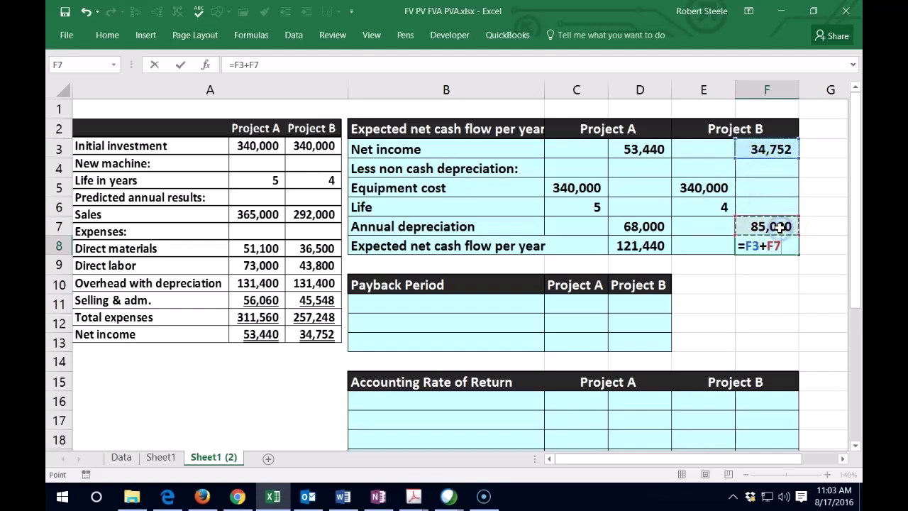
pyautogui.press('Return')
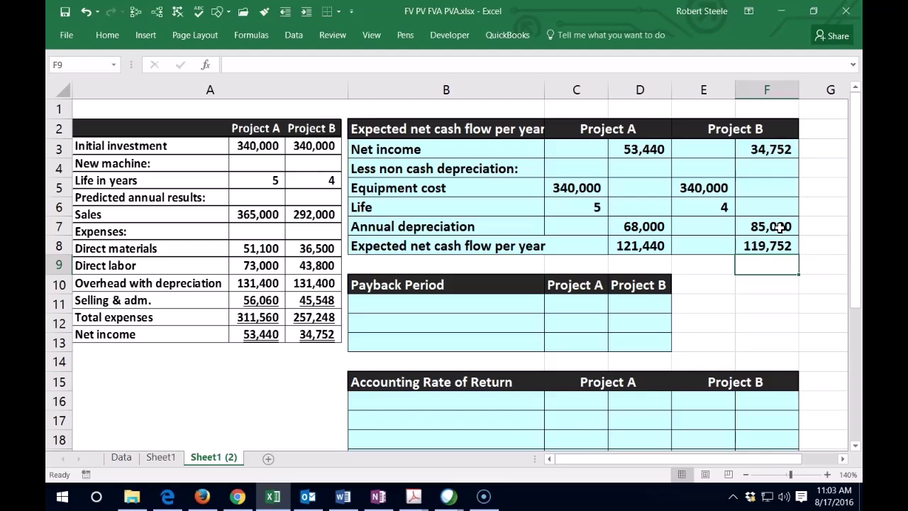
# - Underline the life values of both projects in C6 and E6
pyautogui.click(578, 209)
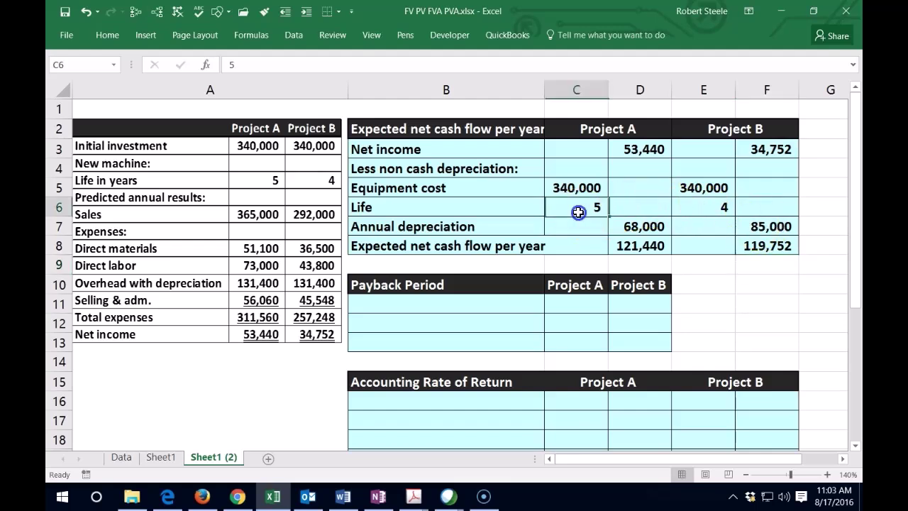
pyautogui.click(107, 35)
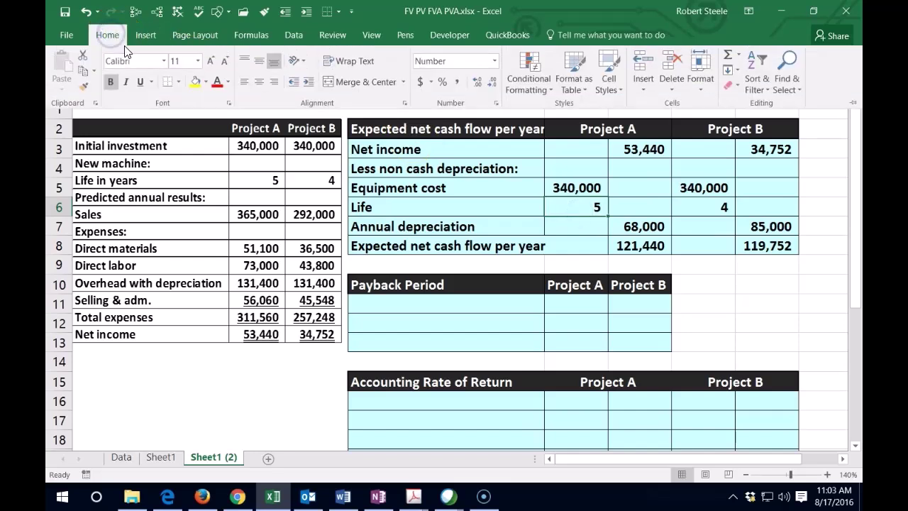
pyautogui.click(140, 81)
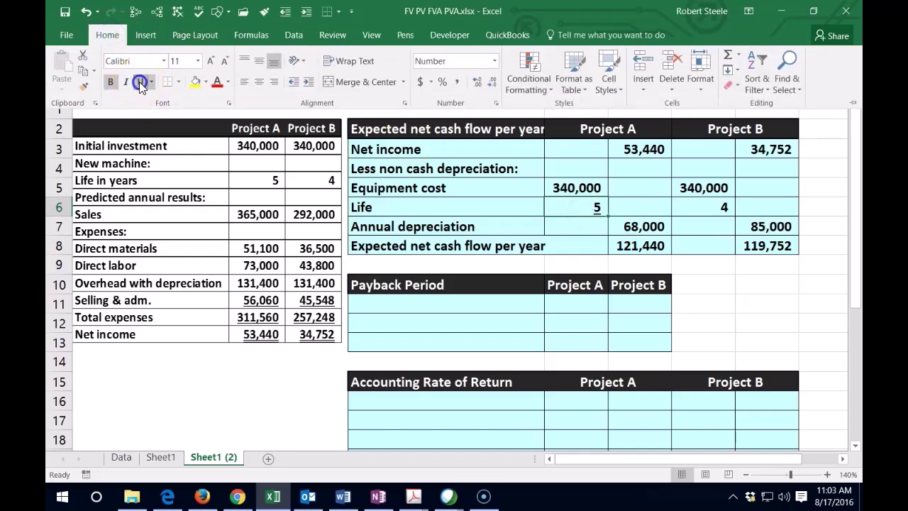
pyautogui.click(699, 200)
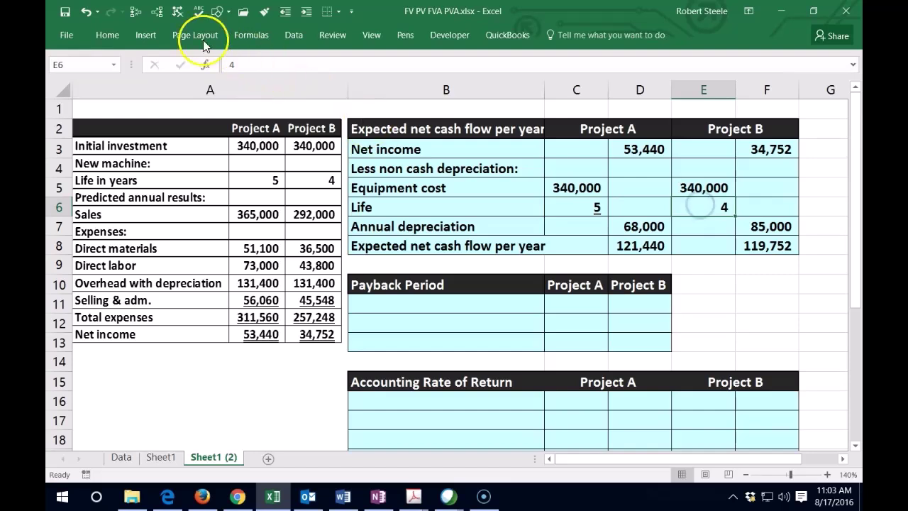
pyautogui.click(103, 34)
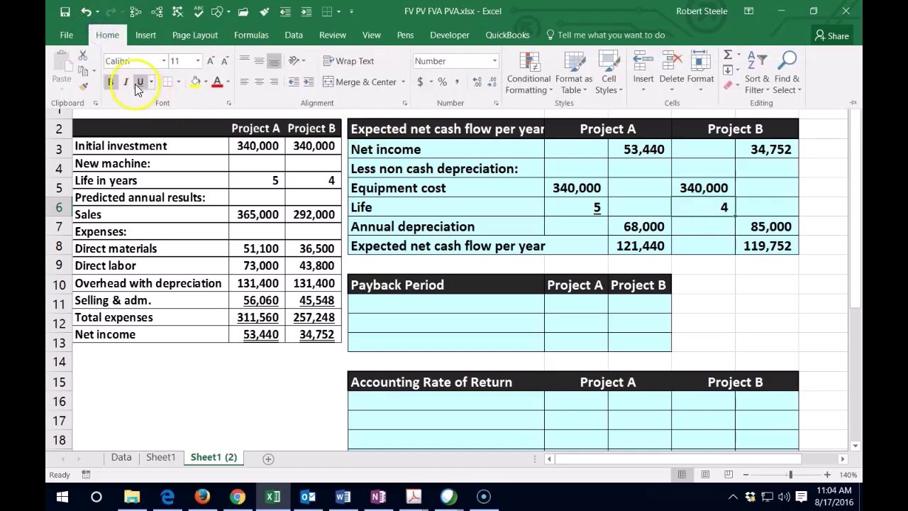
# - Indent the labels in B5:B8, from "Equipment cost" to "Expected net cash flow per year", by one level
pyautogui.click(490, 184)
pyautogui.moveTo(490, 185); pyautogui.dragTo(433, 240)
pyautogui.click(107, 36)
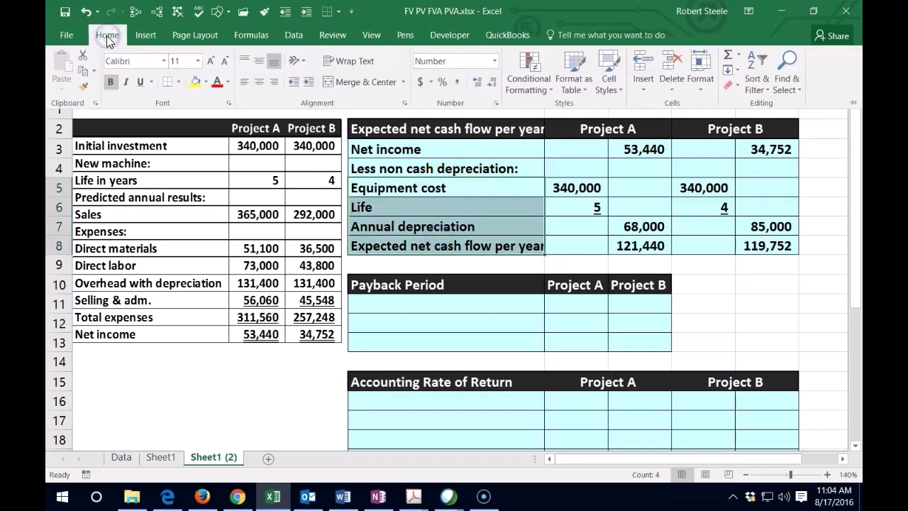
pyautogui.click(310, 85)
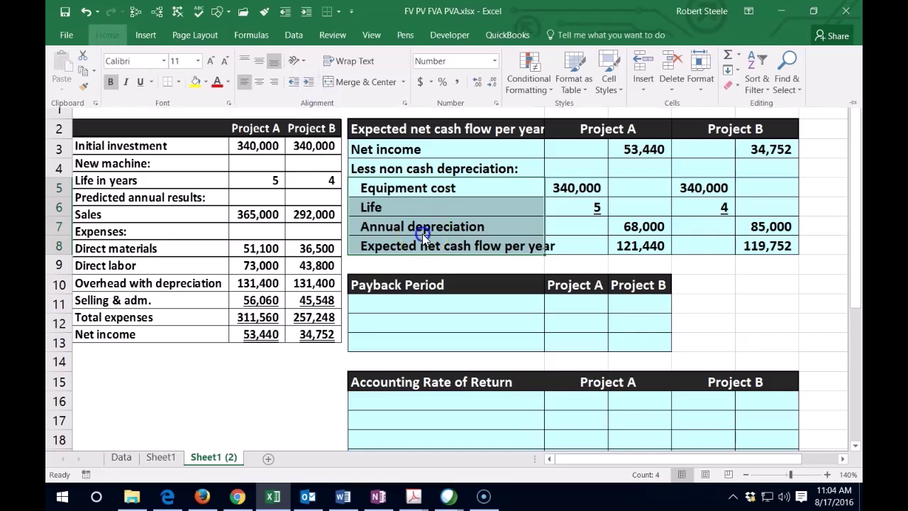
# - Indent the "Expected net cash flow per year" label in B8 by one more level
pyautogui.click(395, 239)
pyautogui.click(390, 242)
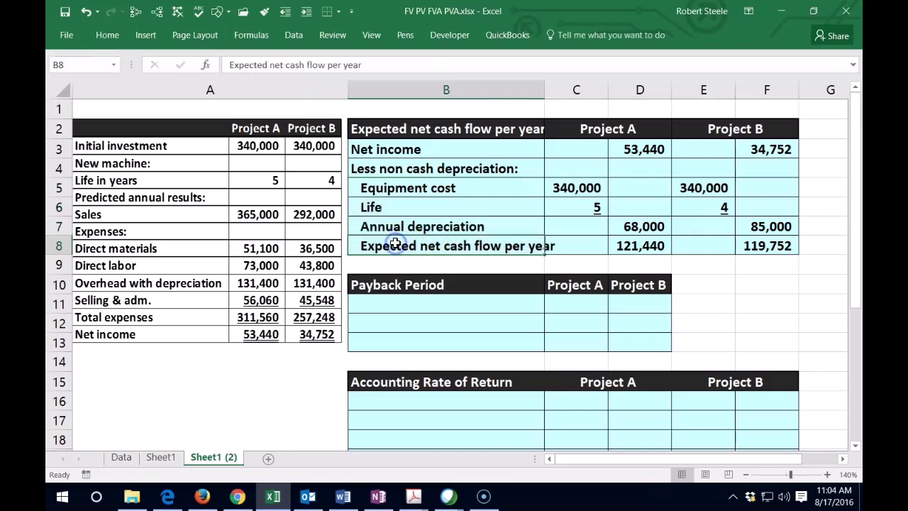
pyautogui.click(107, 34)
pyautogui.click(306, 81)
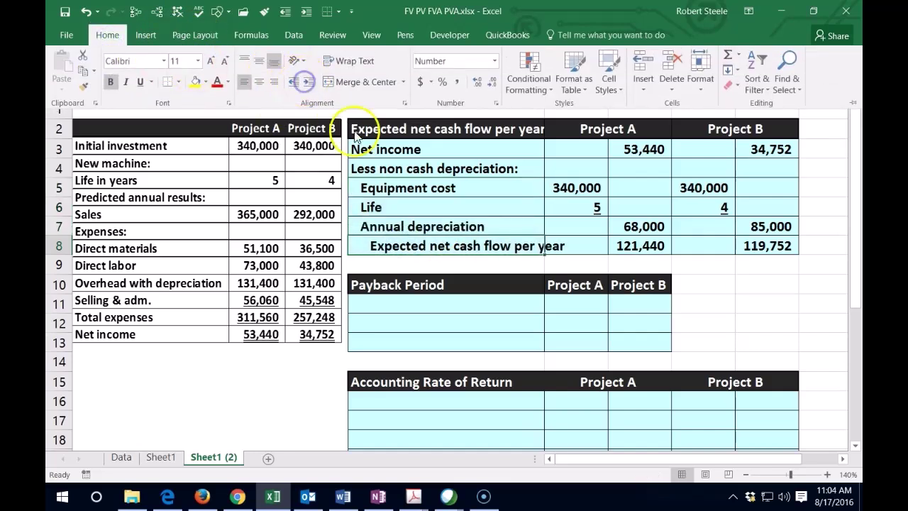
pyautogui.click(448, 216)
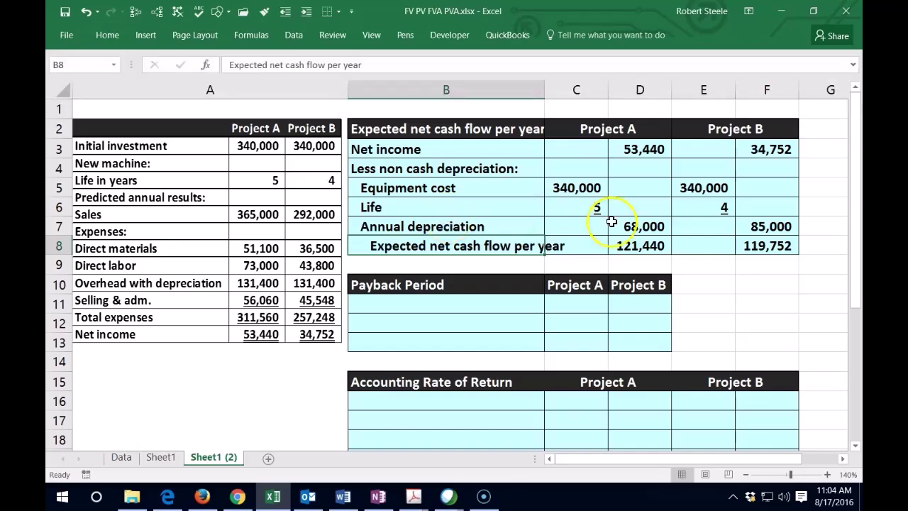
# - Underline the annual depreciation amounts of both projects in D7 and F7
pyautogui.click(640, 227)
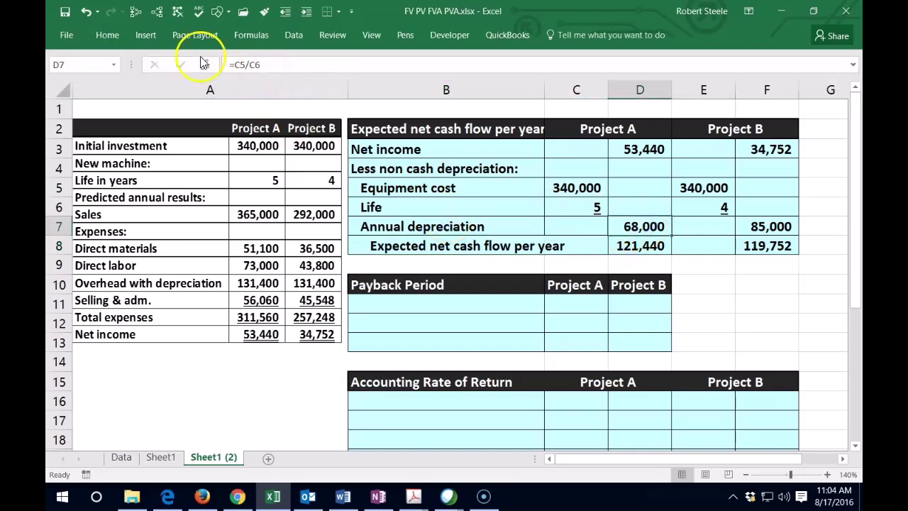
pyautogui.click(107, 35)
pyautogui.click(140, 81)
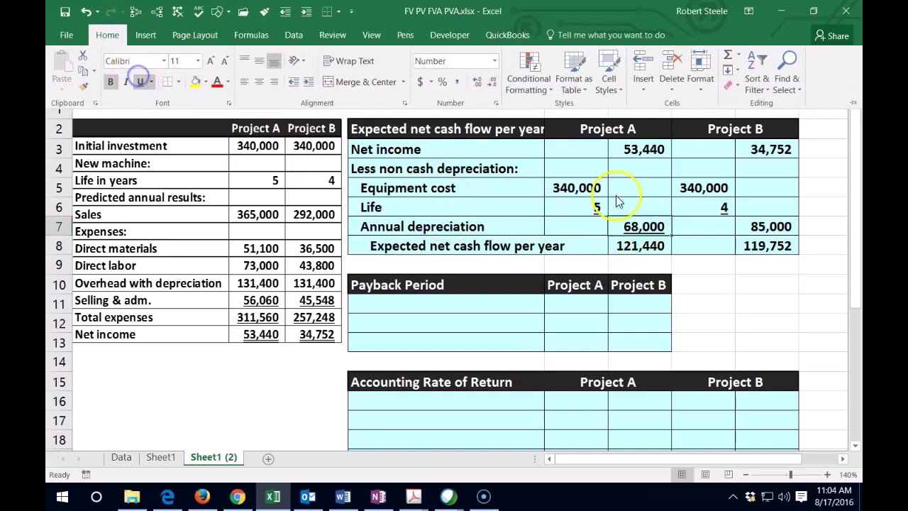
pyautogui.click(768, 227)
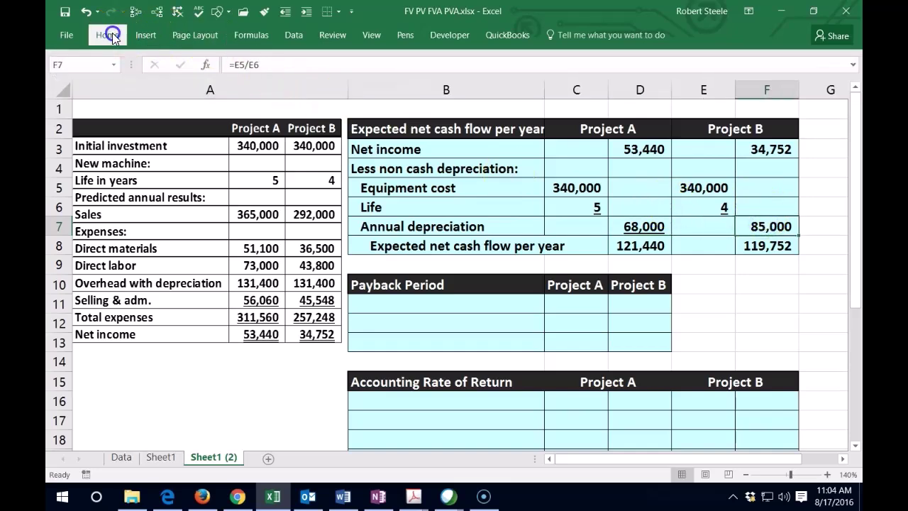
pyautogui.click(107, 35)
pyautogui.click(140, 81)
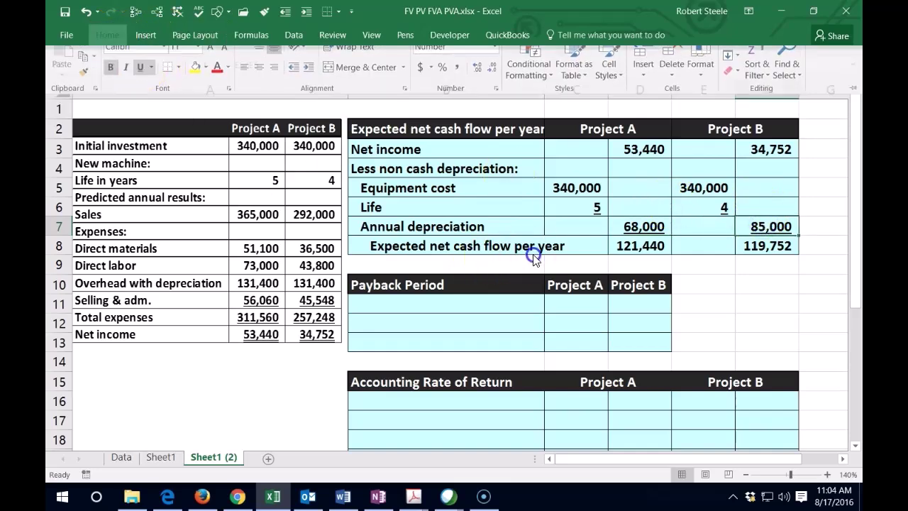
# - Apply a double underline to both projects' expected net cash flow amounts in D8 and F8
pyautogui.click(647, 245)
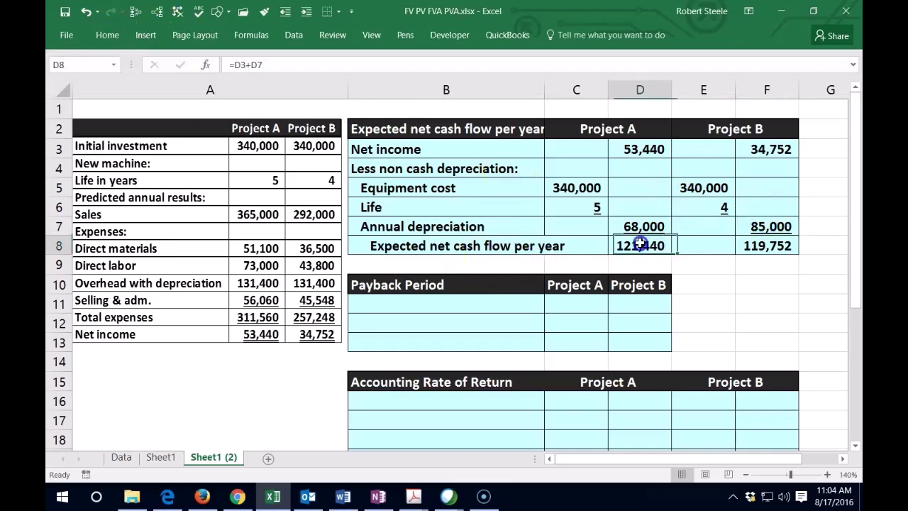
pyautogui.keyDown('ctrl'); pyautogui.click(781, 243); pyautogui.keyUp('ctrl')
pyautogui.click(105, 35)
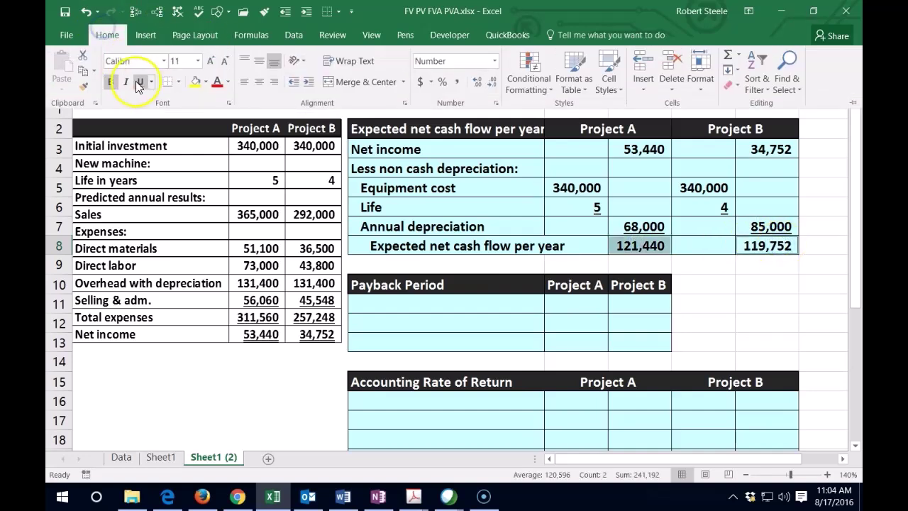
pyautogui.click(149, 81)
pyautogui.click(162, 118)
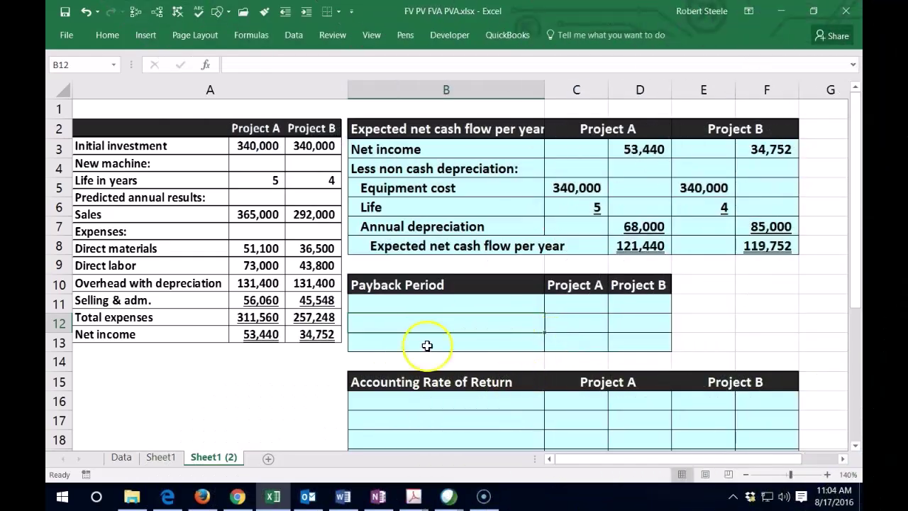
# - In the Payback Period table, label B11 "Cost of investment" and enter 340,000 for both projects in C11 and D11
pyautogui.click(390, 309)
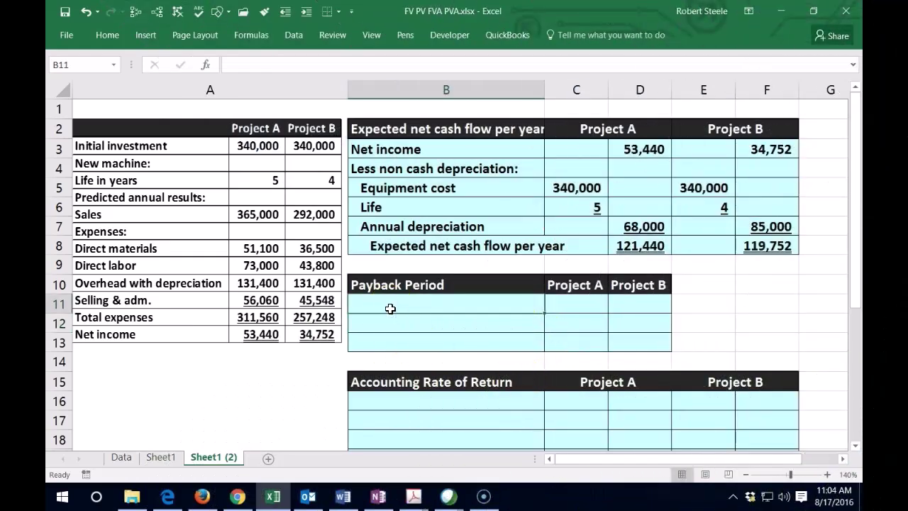
pyautogui.click(391, 311)
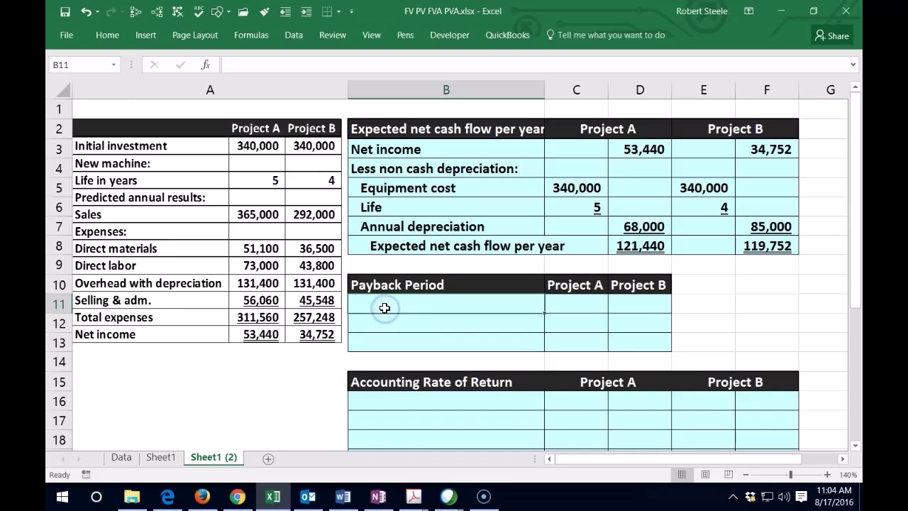
pyautogui.write('Cos')
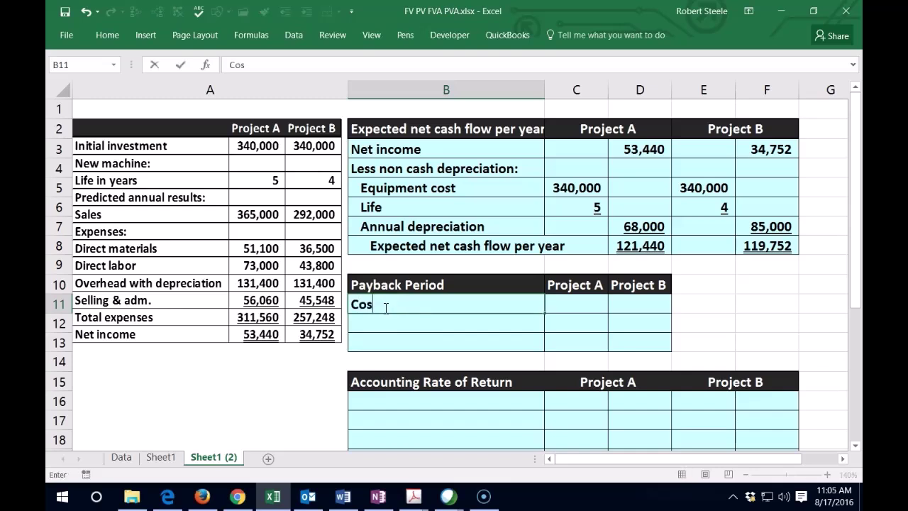
pyautogui.write('t of inve')
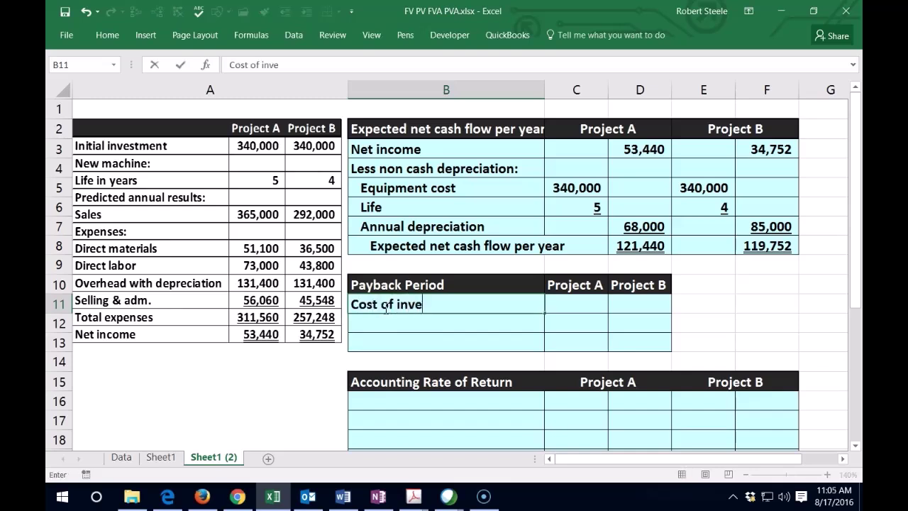
pyautogui.write('stment')
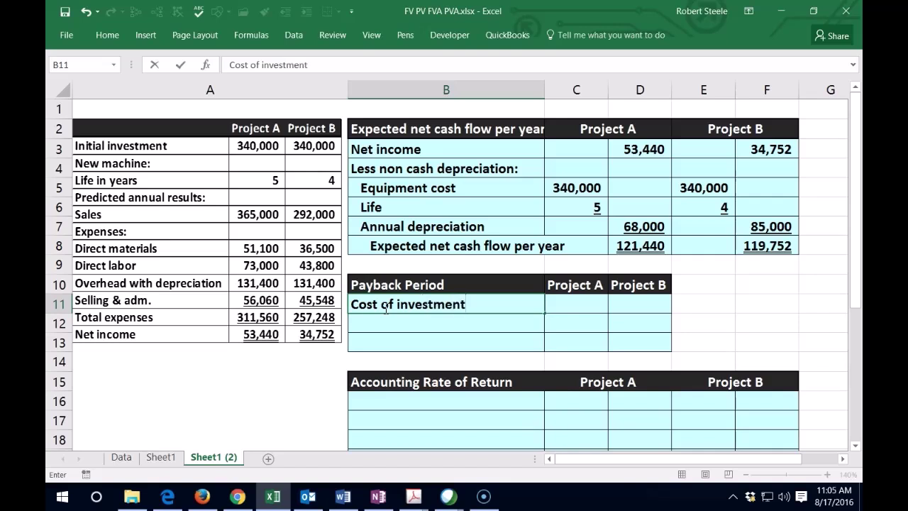
pyautogui.press('Tab')
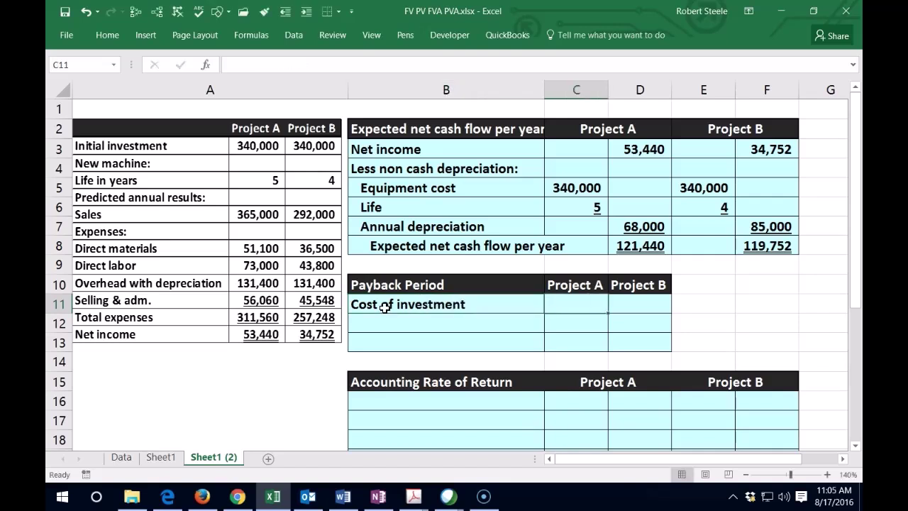
pyautogui.write('3400000')
pyautogui.press('Tab')
pyautogui.write('340,00')
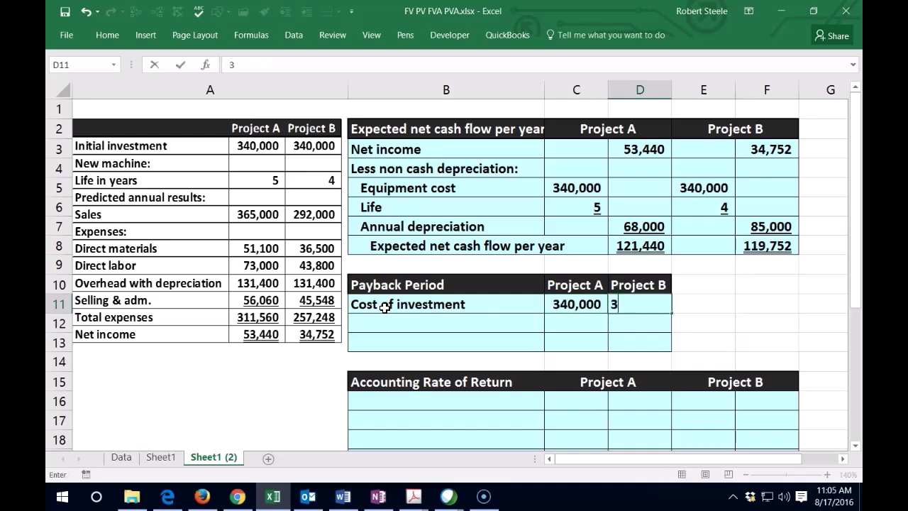
pyautogui.write('000')
pyautogui.press('Return')
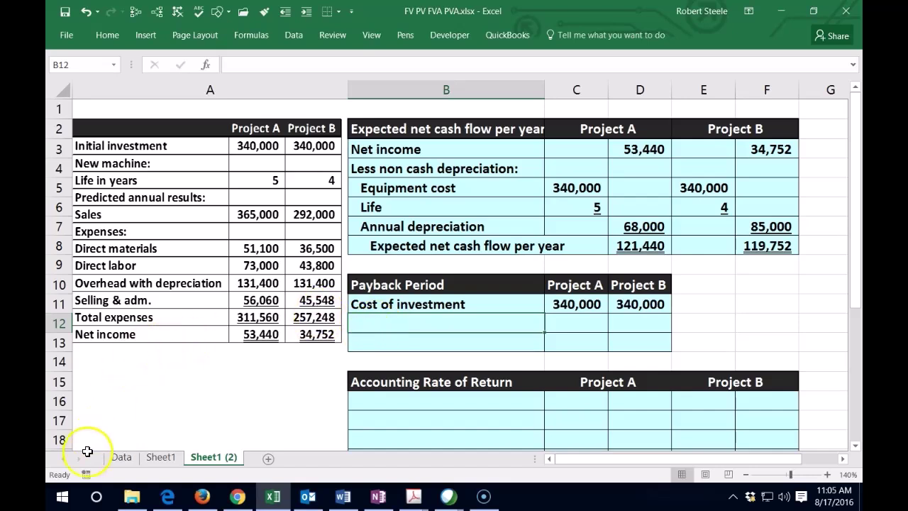
# - Label B12 "(/) Annual net cash flow" and link C12 to D8 and D12 to F8 for the two projects' amounts
pyautogui.write('(/) Annual net cash flow')
pyautogui.press('Tab')
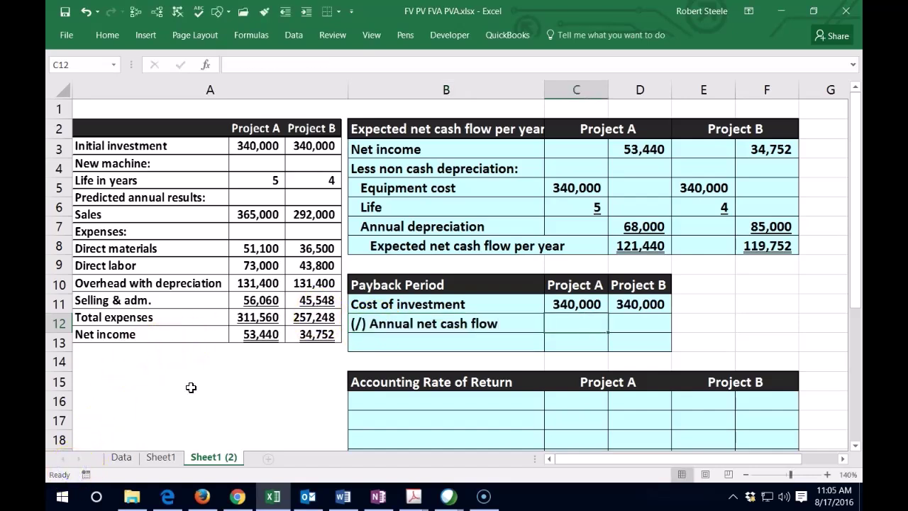
pyautogui.write('=')
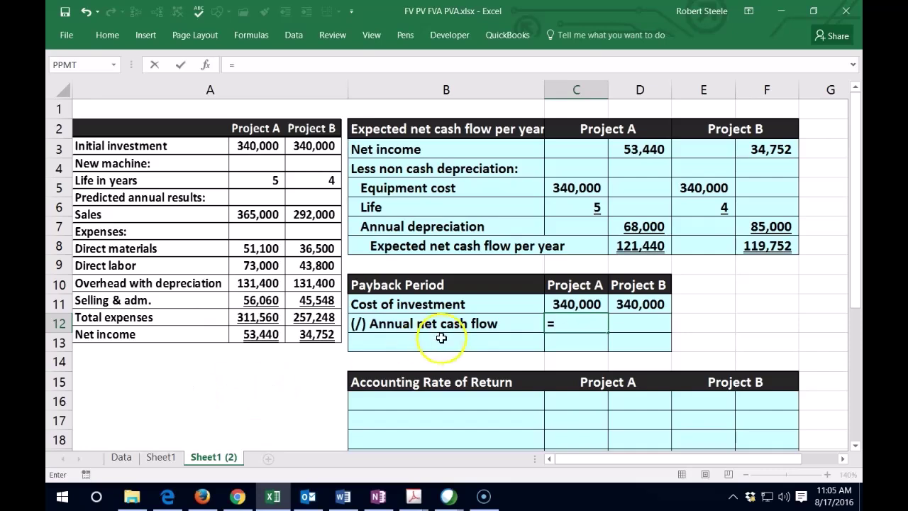
pyautogui.click(640, 246)
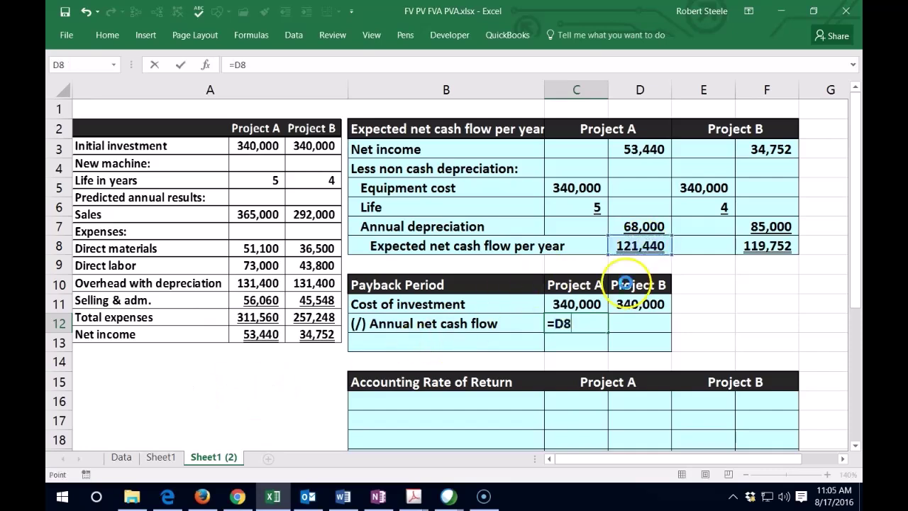
pyautogui.press('Tab')
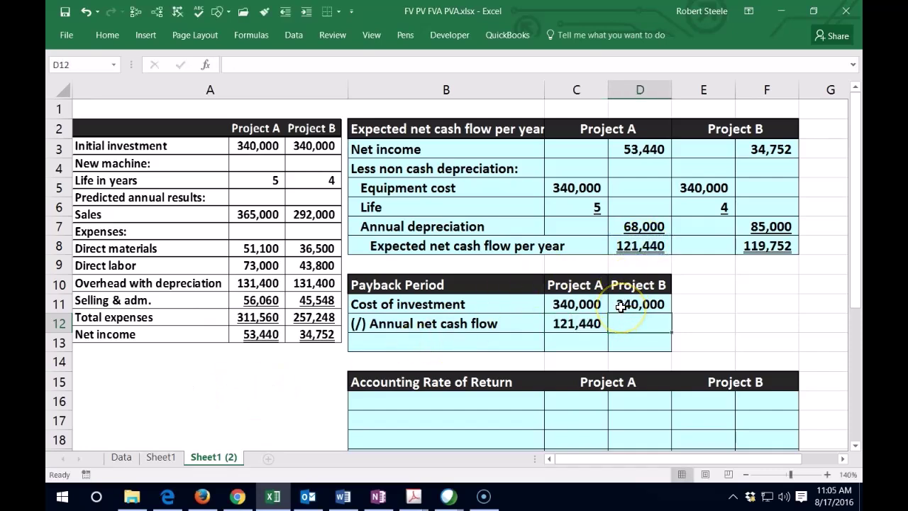
pyautogui.write('=')
pyautogui.click(780, 245)
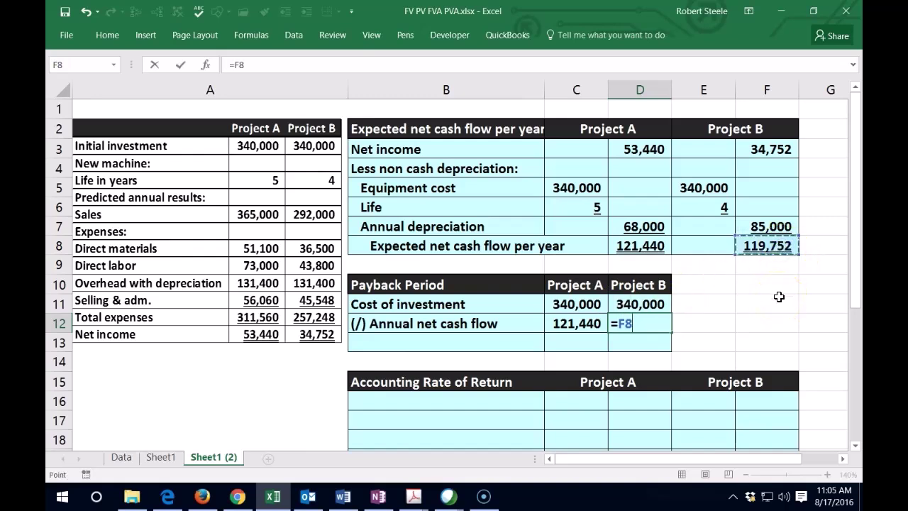
pyautogui.press('Return')
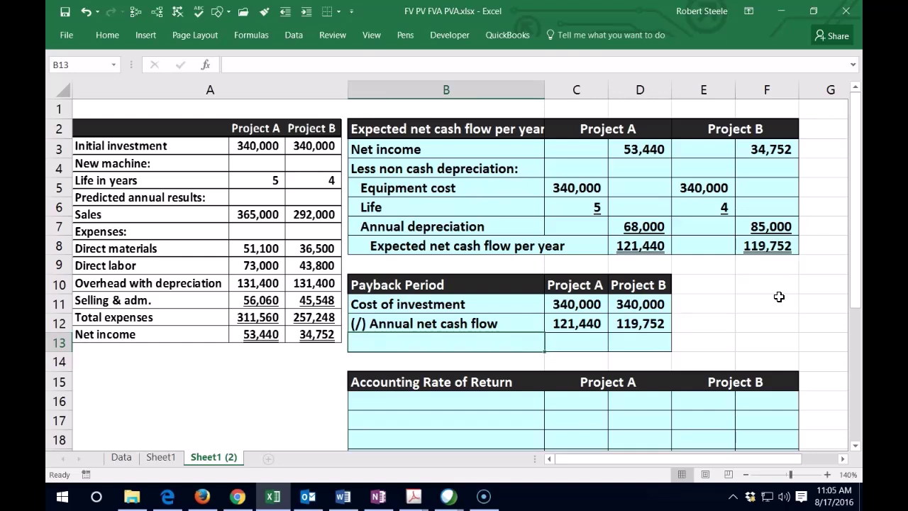
# - Label B13 "Payback period" and calculate Project A's payback in C13 with the formula =C11/C12
pyautogui.write('Payback period')
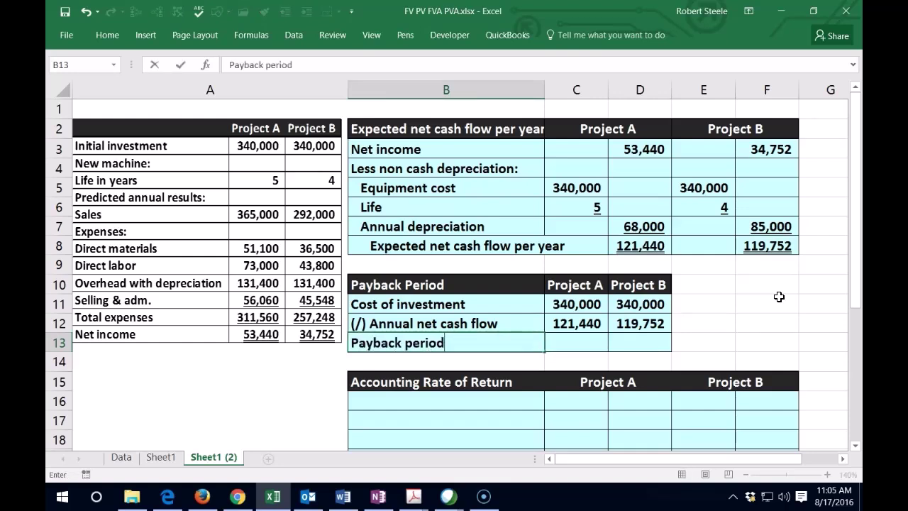
pyautogui.press('Tab')
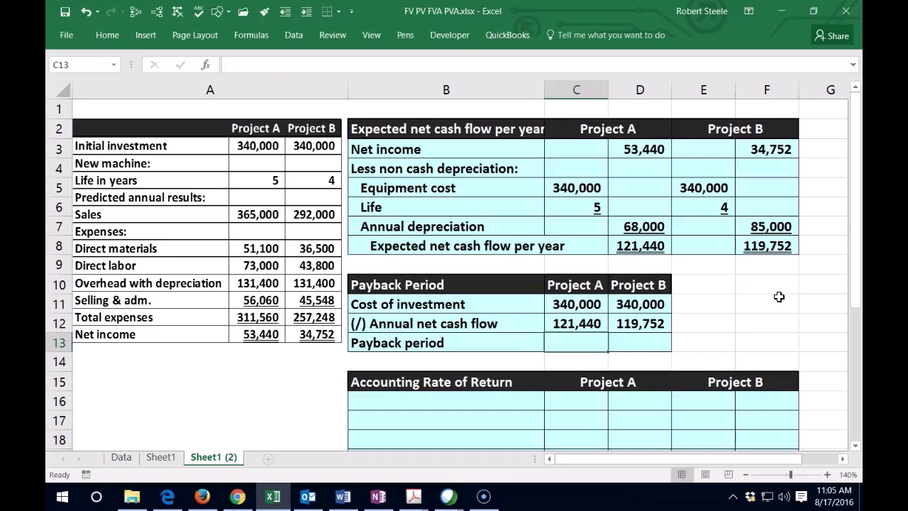
pyautogui.write('=')
pyautogui.click(578, 305)
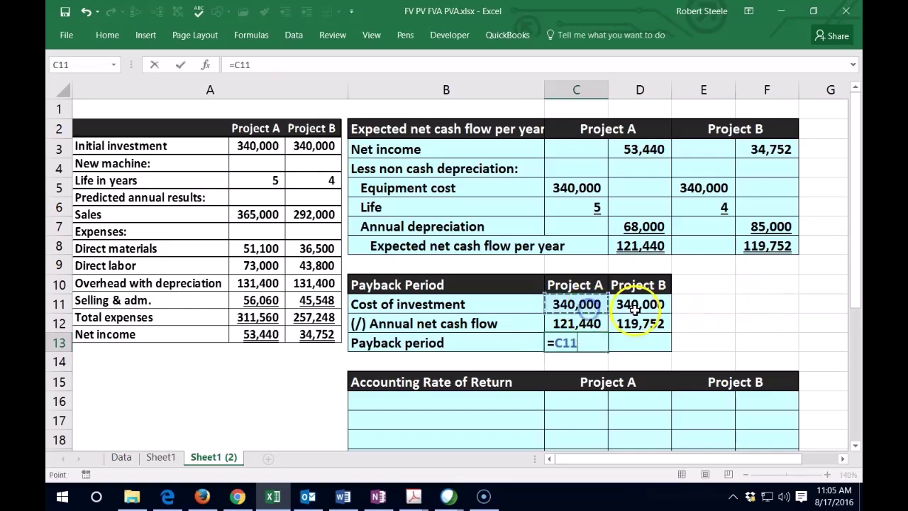
pyautogui.write('/')
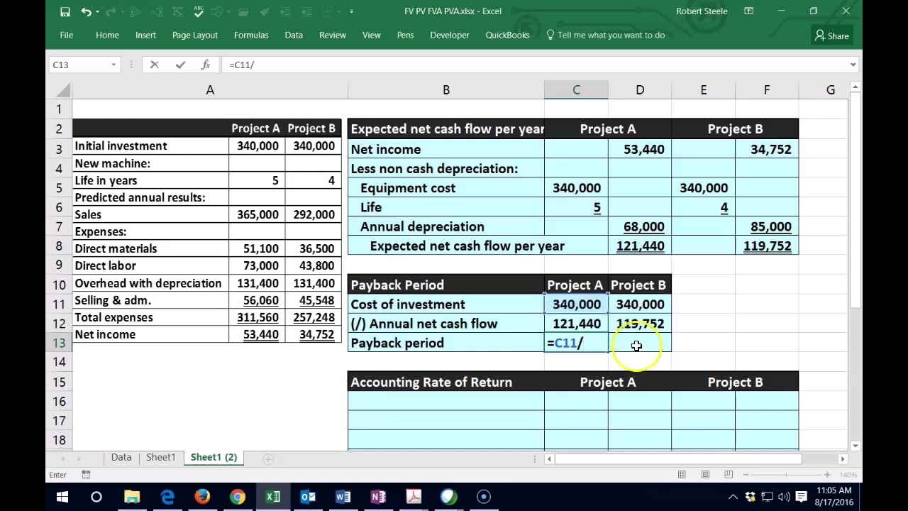
pyautogui.click(573, 329)
pyautogui.press('Return')
# - Show Project A's payback period in C13 with two decimal places
pyautogui.press('Up')
pyautogui.press('Right')
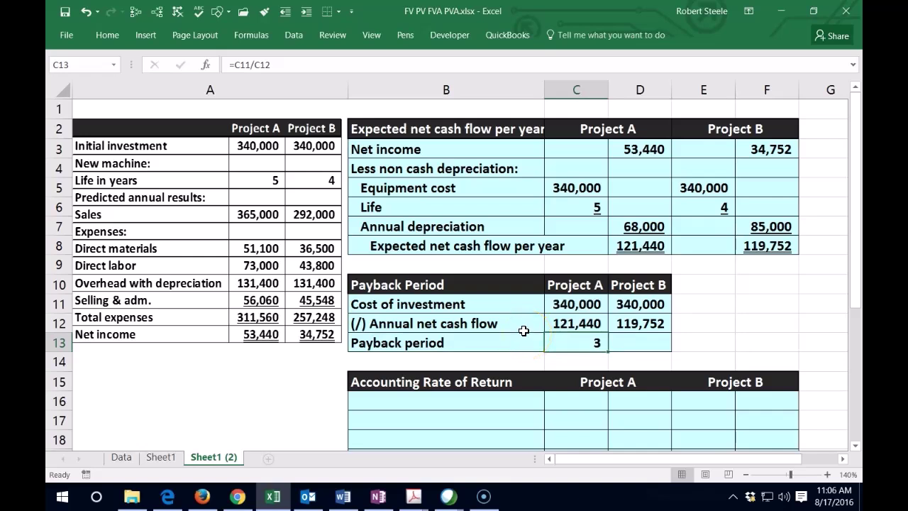
pyautogui.click(108, 37)
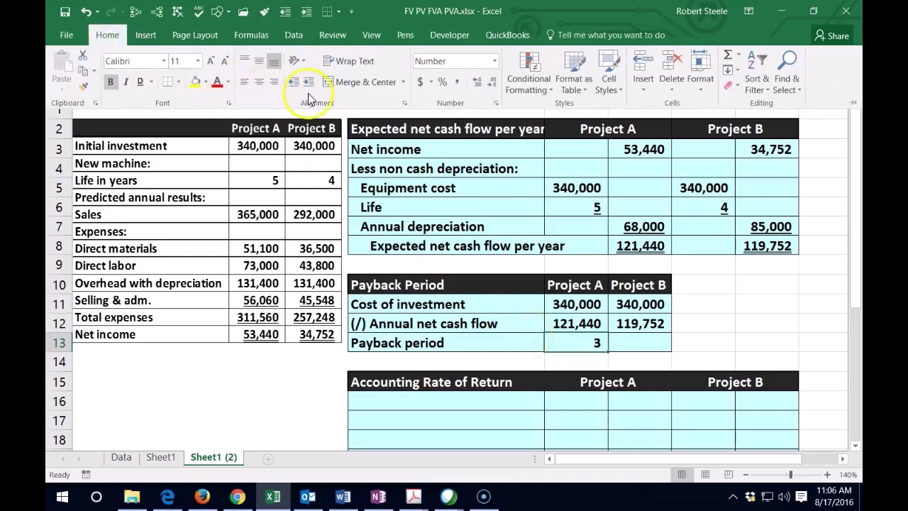
pyautogui.click(472, 87)
pyautogui.click(472, 87)
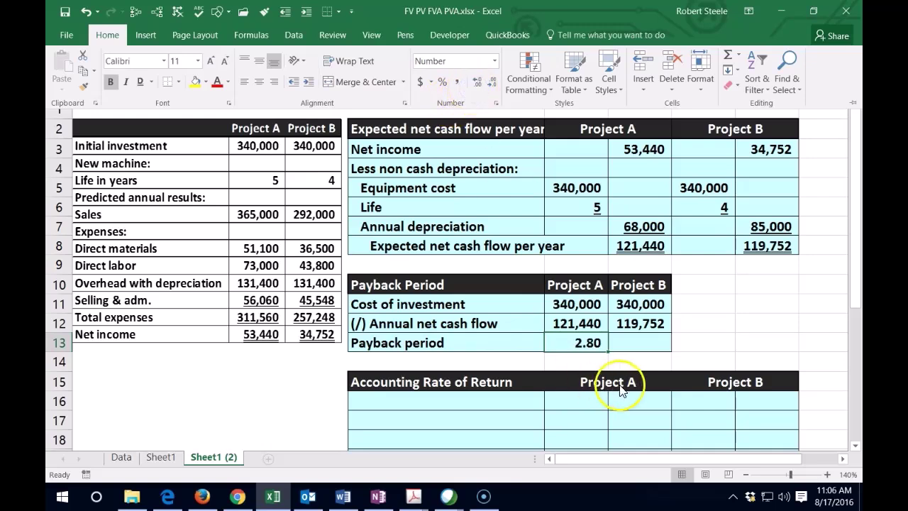
pyautogui.click(641, 364)
# - Calculate Project B's payback period in D13 with the formula =D11/D12
pyautogui.click(631, 348)
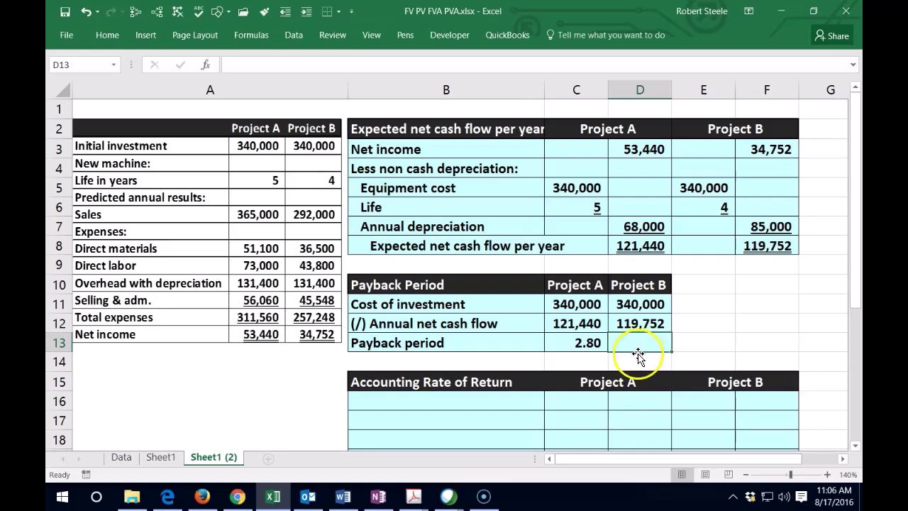
pyautogui.write('=')
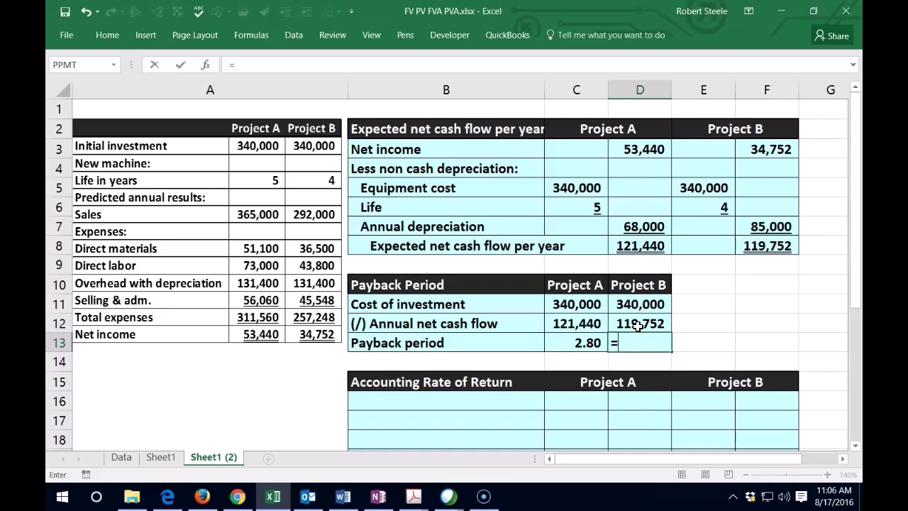
pyautogui.click(665, 304)
pyautogui.write('/')
pyautogui.click(660, 323)
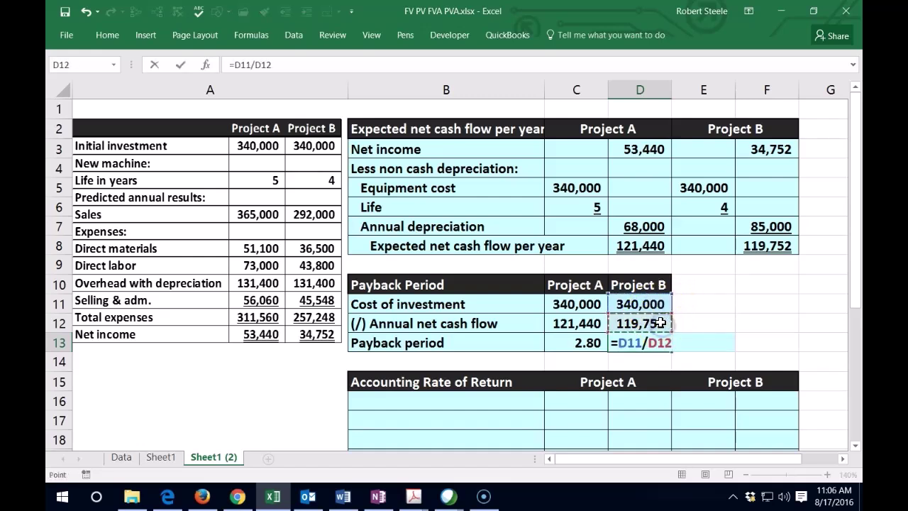
pyautogui.press('Return')
# - Display Project B's payback period in D13 to two decimal places
pyautogui.press('Up')
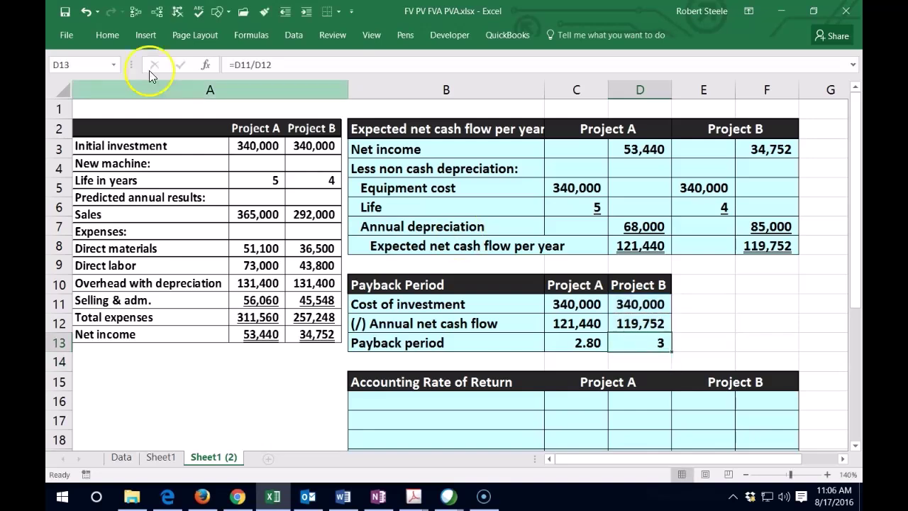
pyautogui.click(107, 33)
pyautogui.click(478, 84)
pyautogui.click(478, 84)
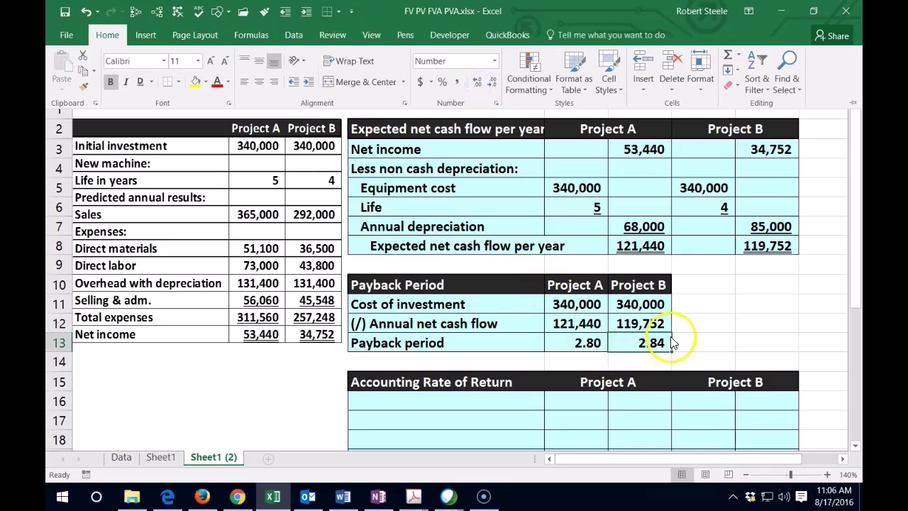
pyautogui.click(703, 340)
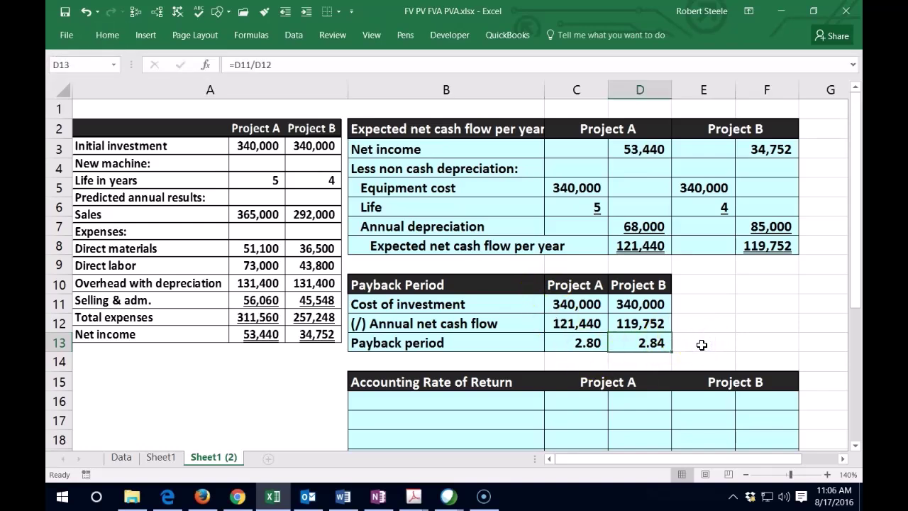
pyautogui.click(701, 343)
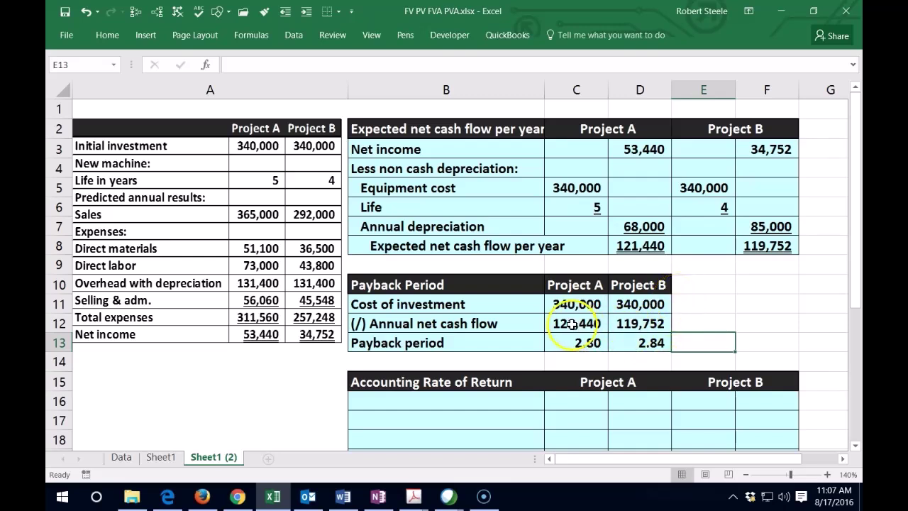
# - Apply a single underline to both projects' annual net cash flow amounts in C12:D12
pyautogui.moveTo(586, 323); pyautogui.dragTo(608, 323)
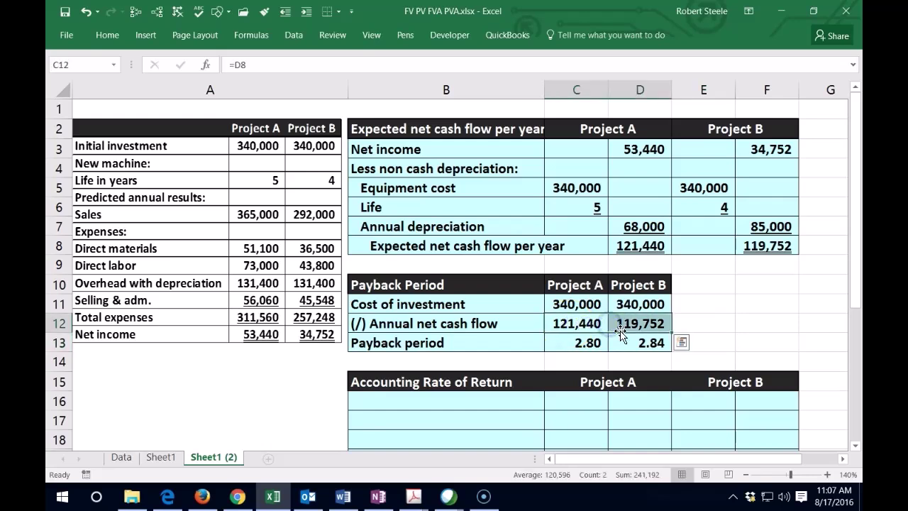
pyautogui.click(110, 35)
pyautogui.click(151, 82)
pyautogui.click(155, 94)
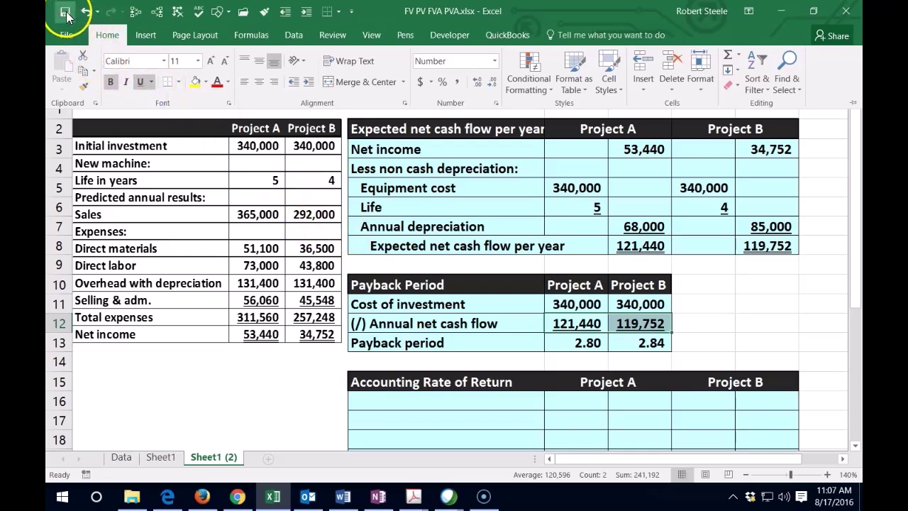
# - Apply a double underline to both projects' payback period results in C13:D13
pyautogui.click(577, 339)
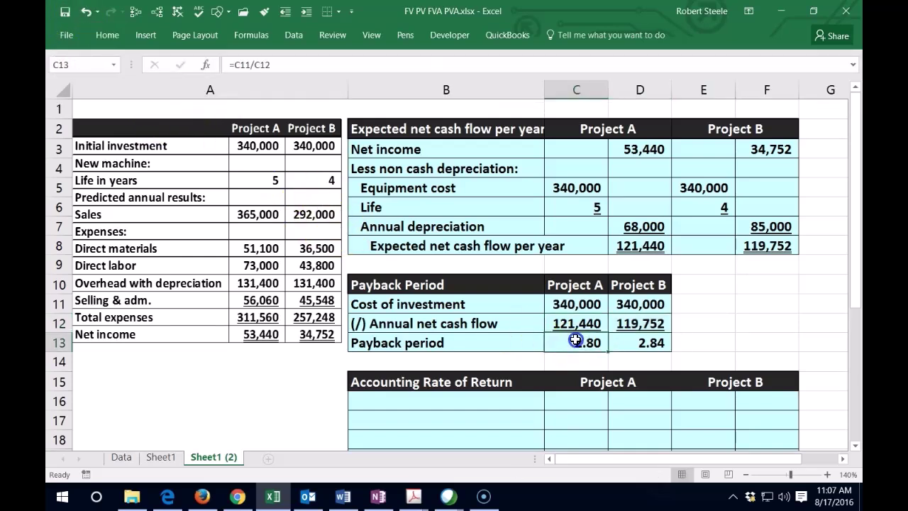
pyautogui.moveTo(578, 336); pyautogui.dragTo(645, 341)
pyautogui.click(107, 35)
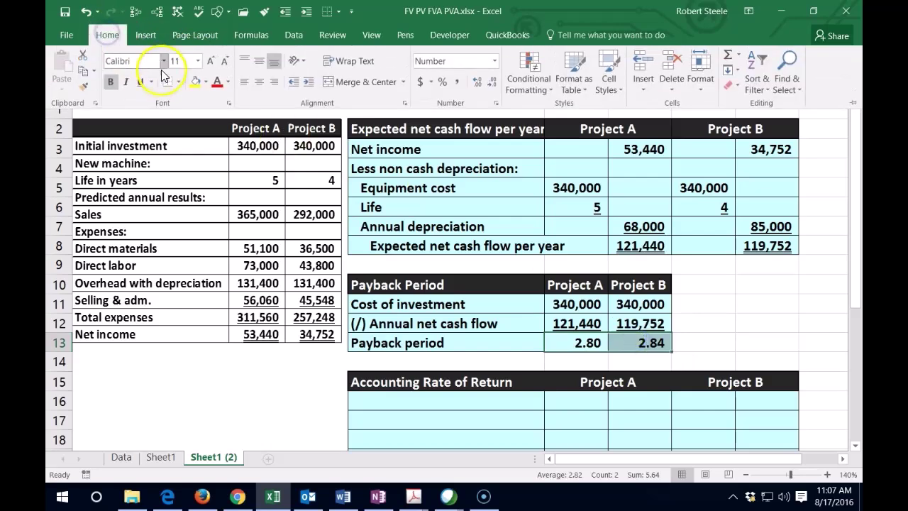
pyautogui.click(152, 82)
pyautogui.click(156, 115)
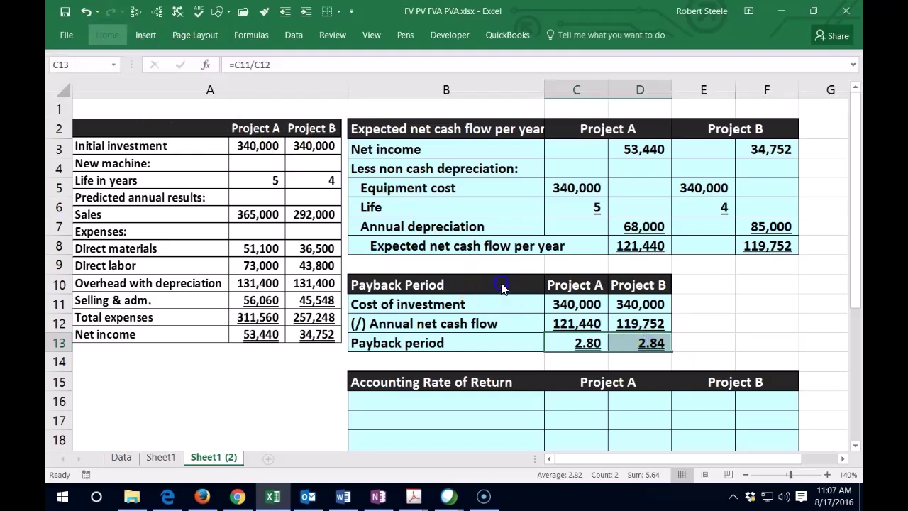
# - In the Accounting Rate of Return table, label B16 "Net income" and enter 53,440 in D16 and 34,752 in F16
pyautogui.scroll(-2, 165, 384)
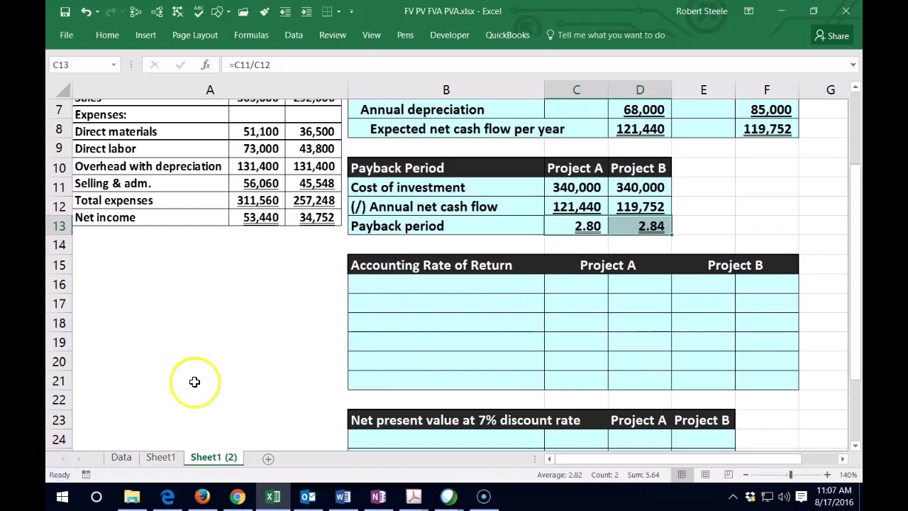
pyautogui.click(395, 285)
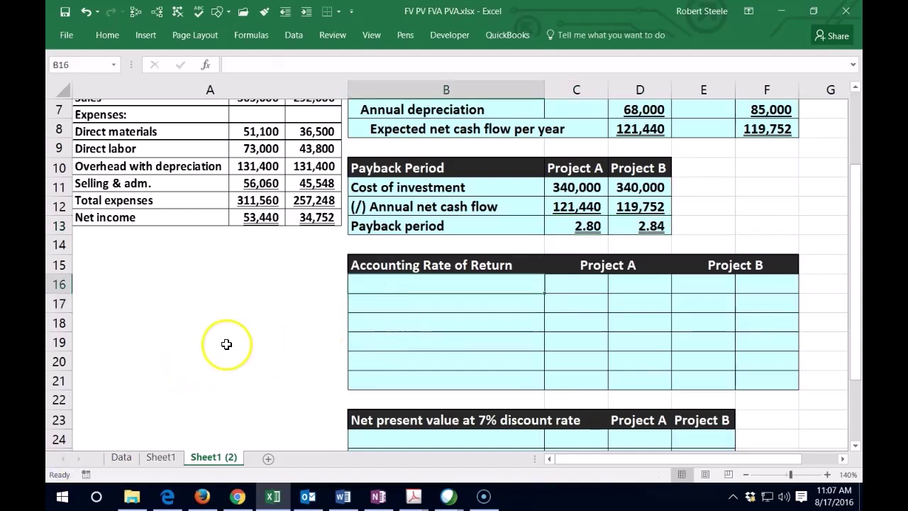
pyautogui.write('Net')
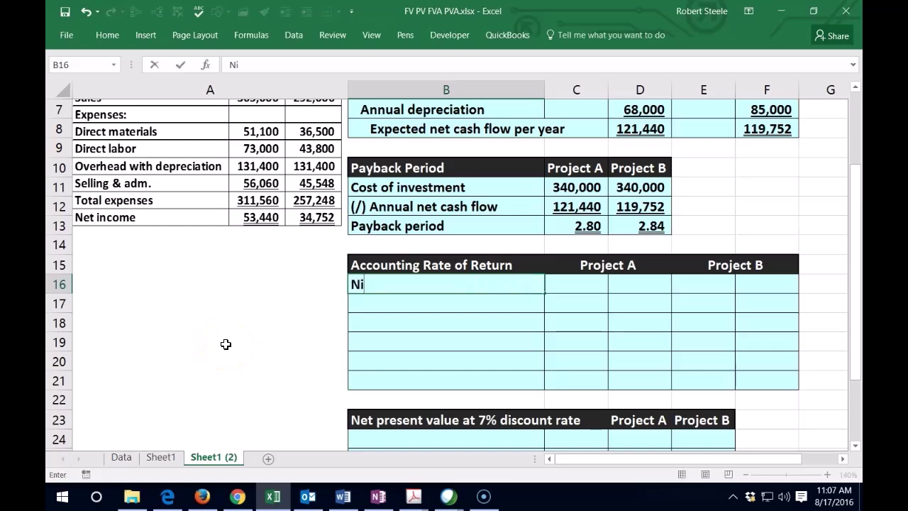
pyautogui.write(' incom')
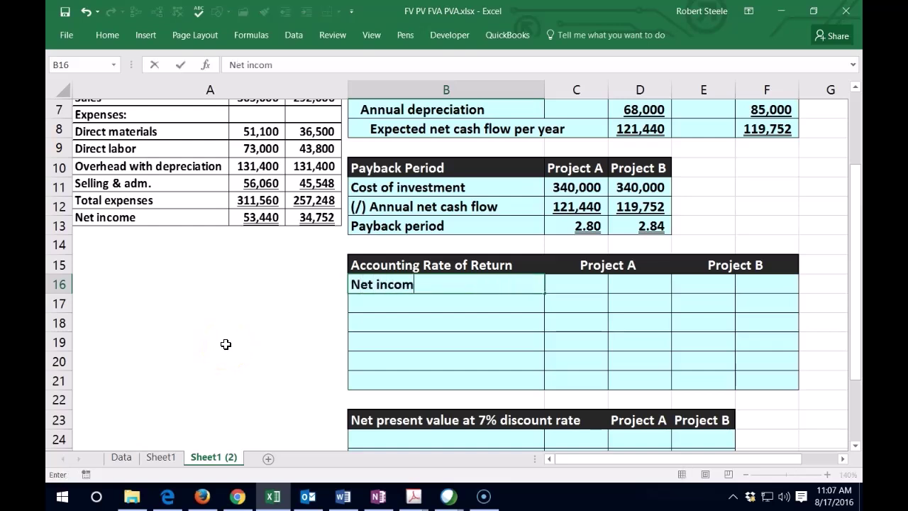
pyautogui.press('Tab')
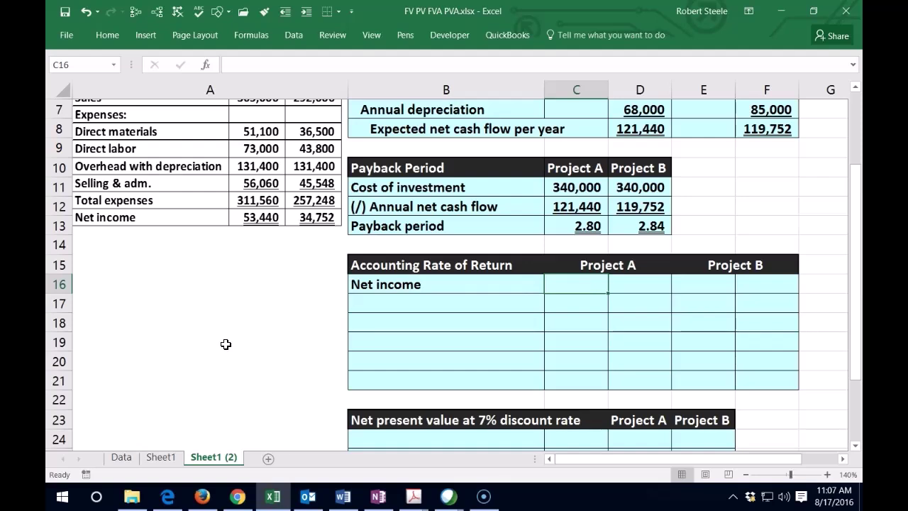
pyautogui.press('Right')
pyautogui.write('53,440')
pyautogui.press('Right')
pyautogui.press('Right')
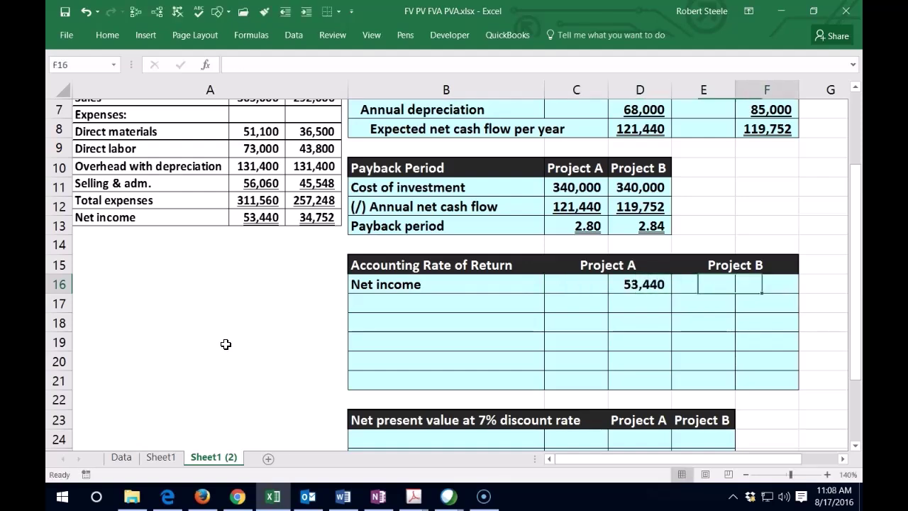
pyautogui.write('34752')
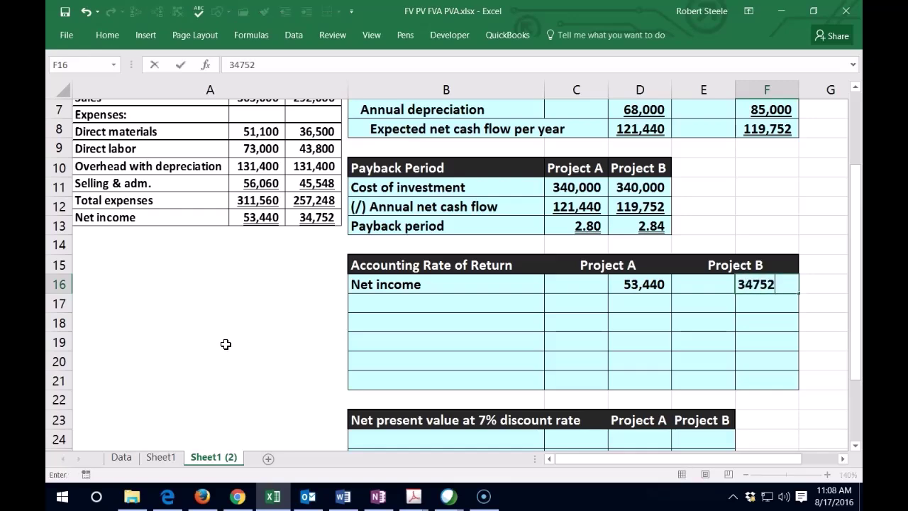
pyautogui.write('4,752')
pyautogui.press('Return')
# - Label B17 "(/) Annual average investment:" beneath net income in the Accounting Rate of Return table
pyautogui.scroll(2, 199, 320)
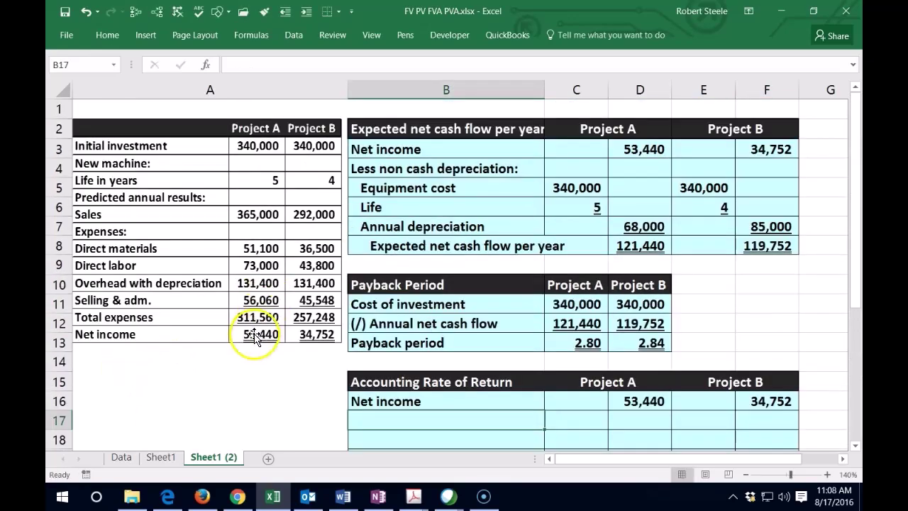
pyautogui.scroll(-2, 310, 336)
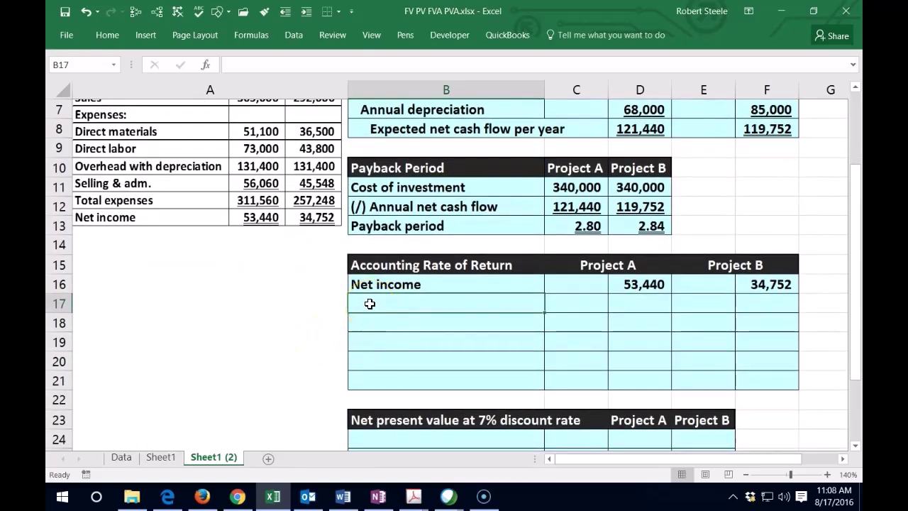
pyautogui.write('(/) Annual average investment:')
pyautogui.press('Return')
pyautogui.scroll(2, 206, 312)
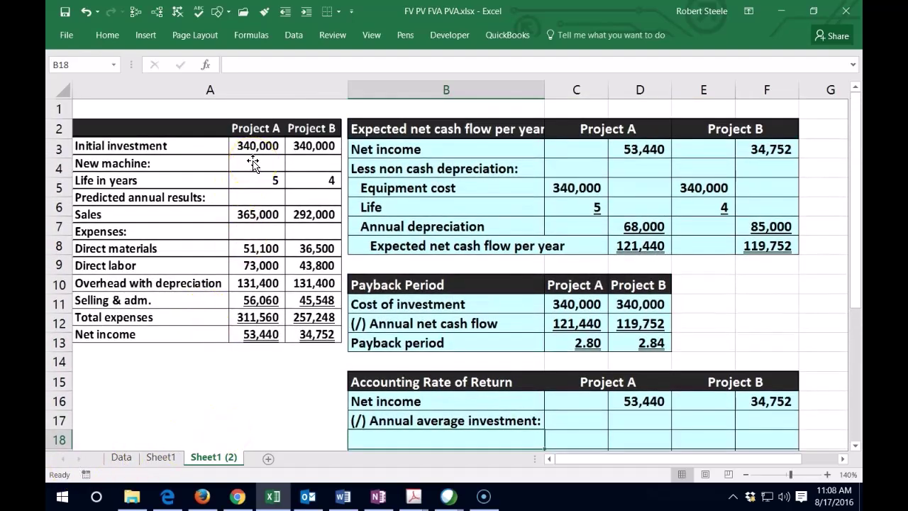
# - Label B18 "Investment" in the Accounting Rate of Return table and enter 340,000 in C18 and 34,000 in E18
pyautogui.scroll(-1, 253, 163)
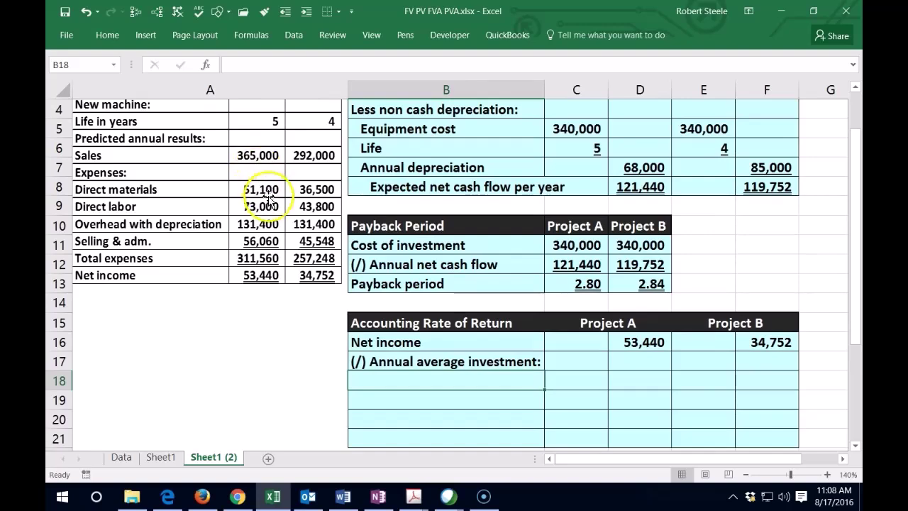
pyautogui.scroll(-1, 252, 163)
pyautogui.write('Investment')
pyautogui.press('Tab')
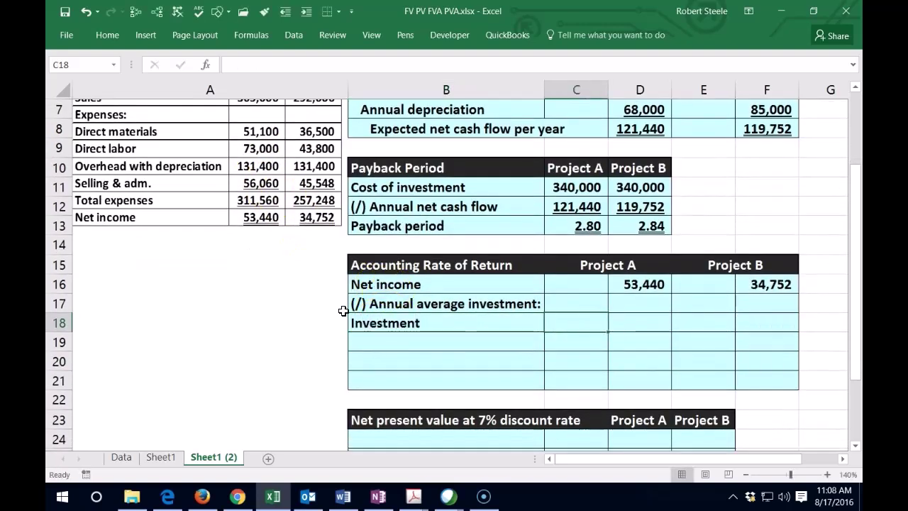
pyautogui.write('34000')
pyautogui.press('Tab')
pyautogui.press('Tab')
pyautogui.write('34,000')
pyautogui.press('Return')
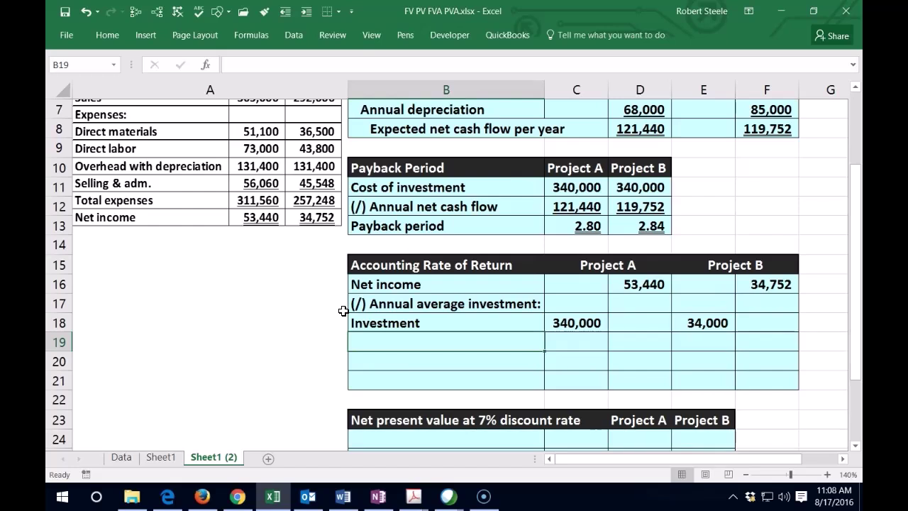
# - Label B19 "(/) 2 years" beneath Investment and enter 2 for Project A in C19
pyautogui.write('(')
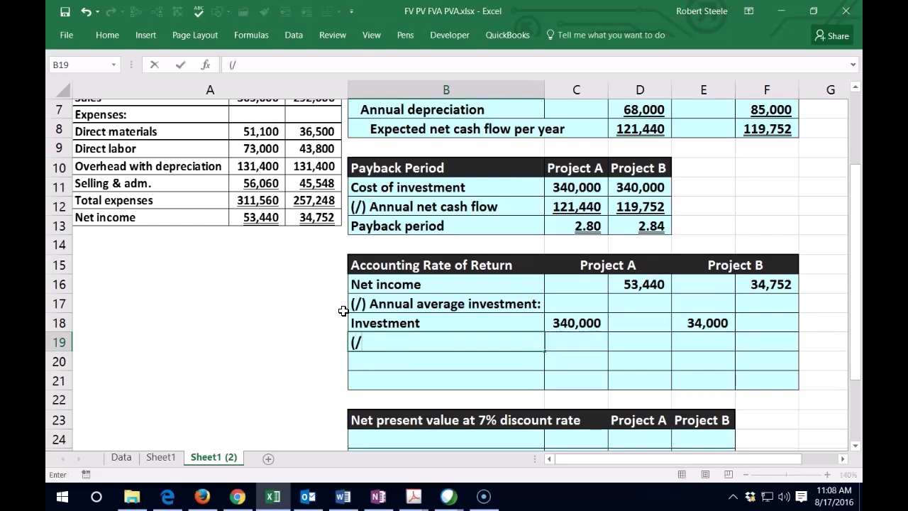
pyautogui.write('/) 2 years')
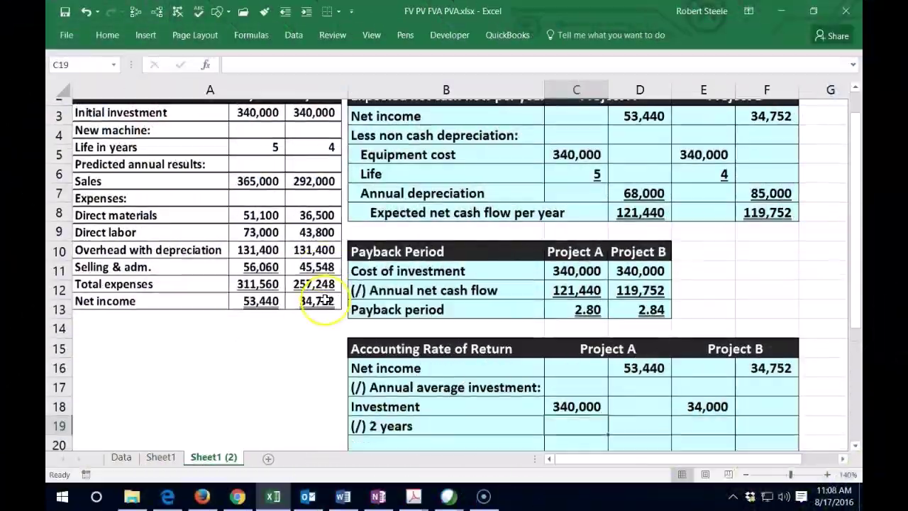
pyautogui.scroll(-1, 319, 300)
pyautogui.scroll(-1, 325, 300)
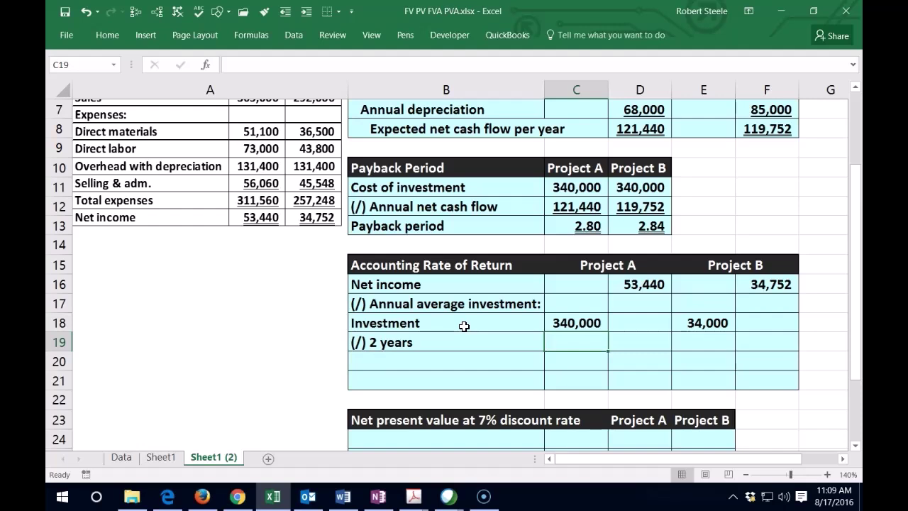
pyautogui.write('2')
pyautogui.press('Return')
# - Apply a single underline to Project A's divisor in C19
pyautogui.press('Up')
pyautogui.click(108, 35)
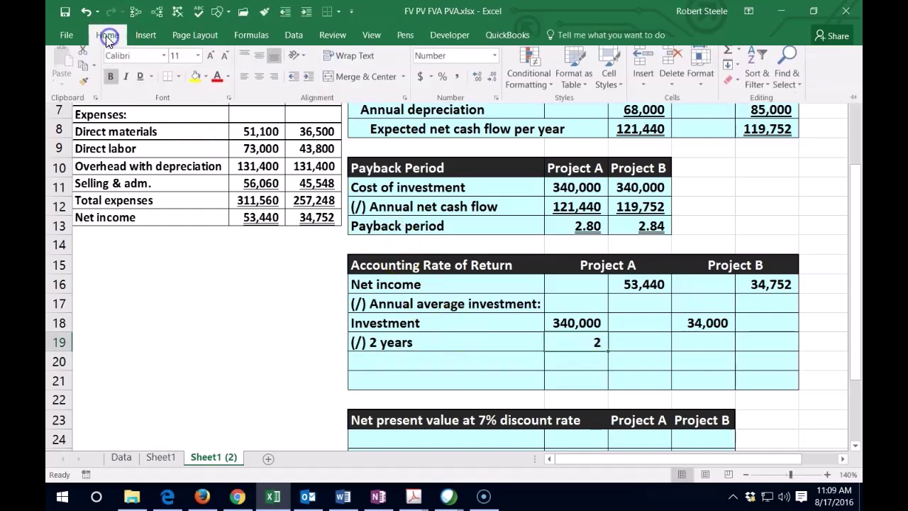
pyautogui.click(151, 81)
pyautogui.click(149, 95)
# - Calculate Project A's annual average investment in D20 with the formula =C18/C19
pyautogui.click(642, 359)
pyautogui.click(653, 359)
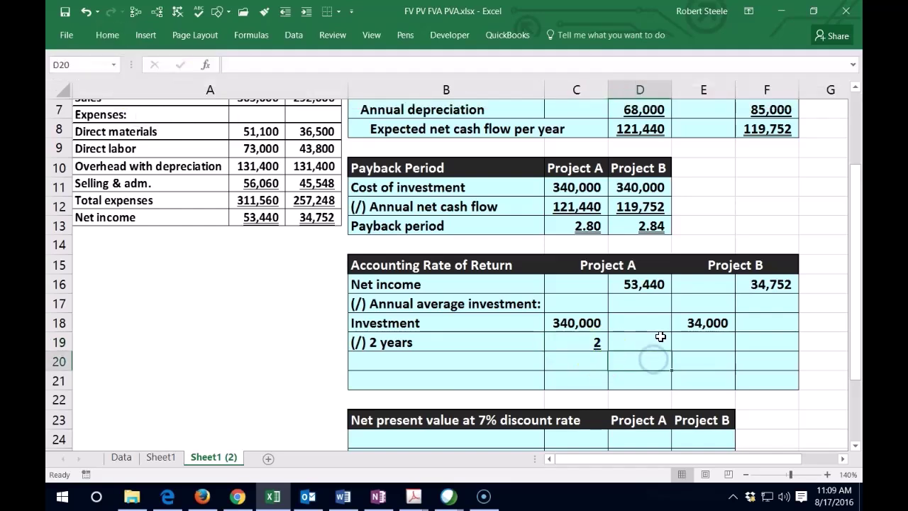
pyautogui.write('=')
pyautogui.click(564, 322)
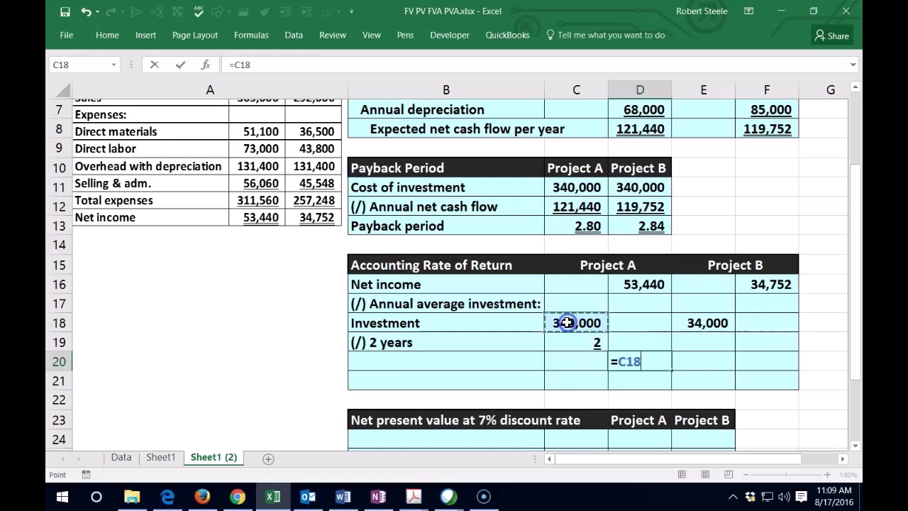
pyautogui.write('/')
pyautogui.click(589, 342)
pyautogui.press('Return')
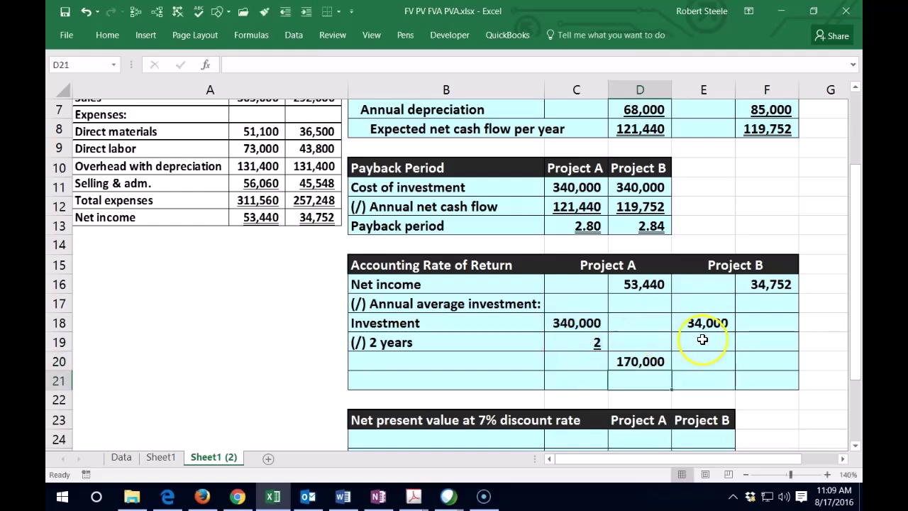
# - Correct Project B's investment in E18 to 340,000 and enter the divisor 2 in E19
pyautogui.click(705, 324)
pyautogui.write('340,000')
pyautogui.press('Return')
pyautogui.write('2')
pyautogui.press('Return')
# - Copy the underlined formatting of C19 onto Project B's divisor in E19
pyautogui.click(583, 342)
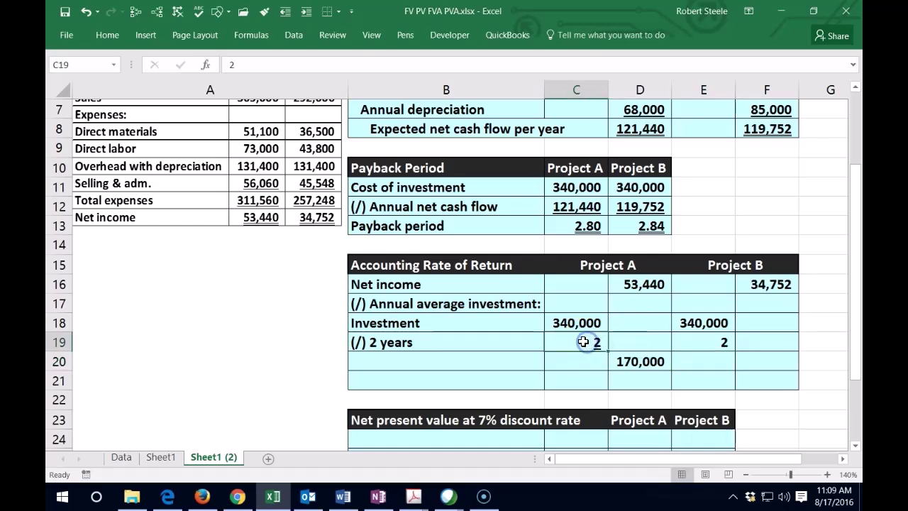
pyautogui.click(263, 12)
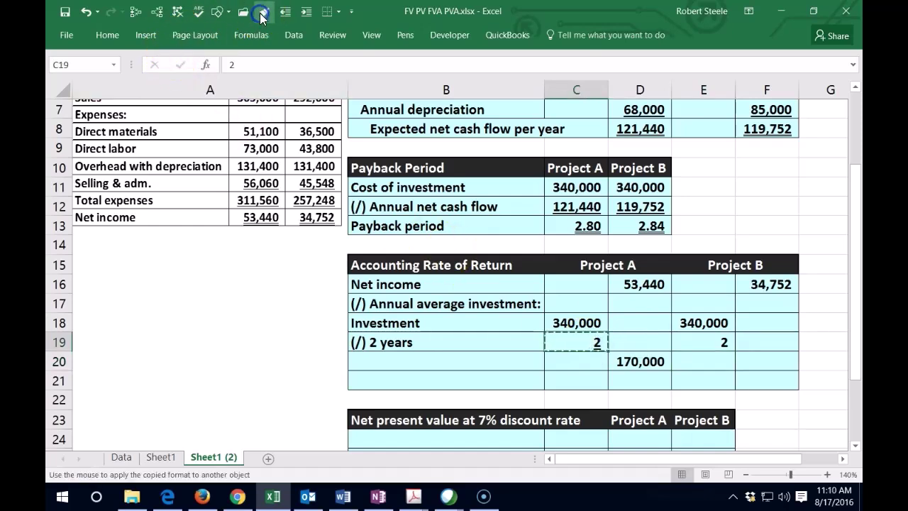
pyautogui.click(711, 342)
# - Calculate Project B's annual average investment in F20 with =E18/E19 and label B20 "Annual average investment"
pyautogui.click(760, 361)
pyautogui.write('=')
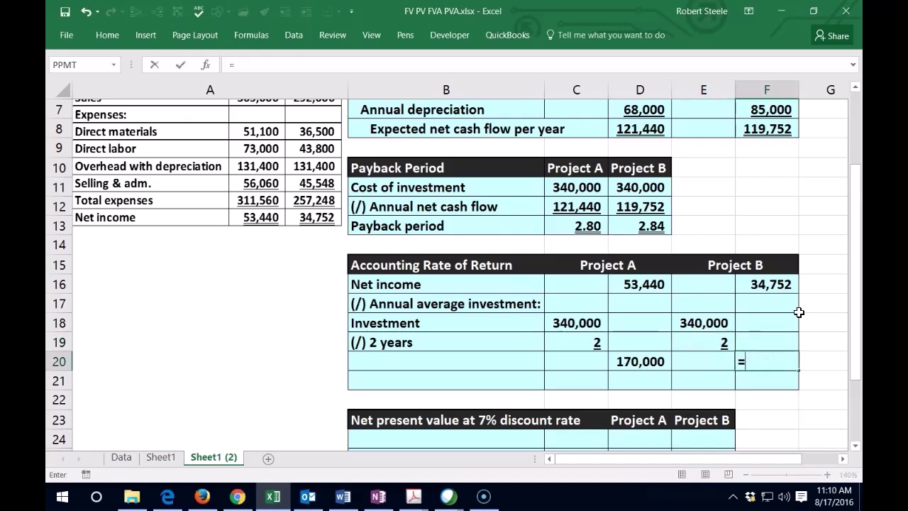
pyautogui.click(701, 323)
pyautogui.write('/')
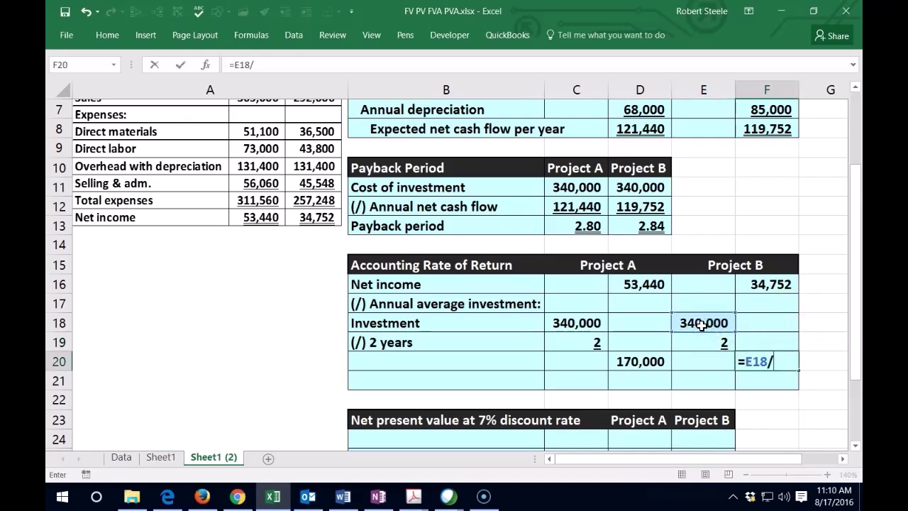
pyautogui.click(698, 342)
pyautogui.press('Return')
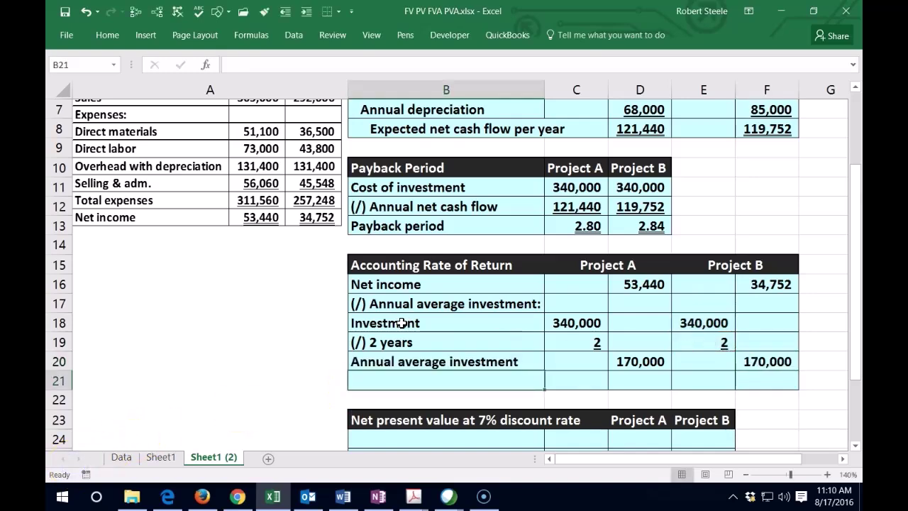
# - Indent the labels in B18:B20, with an extra level for B20, and underline both annual average investment amounts in D20 and F20
pyautogui.moveTo(402, 323); pyautogui.dragTo(401, 354)
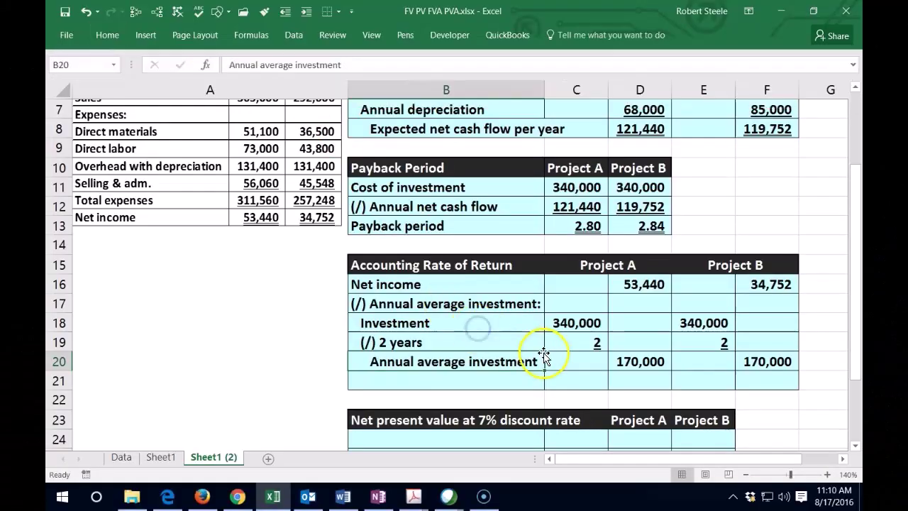
pyautogui.click(649, 360)
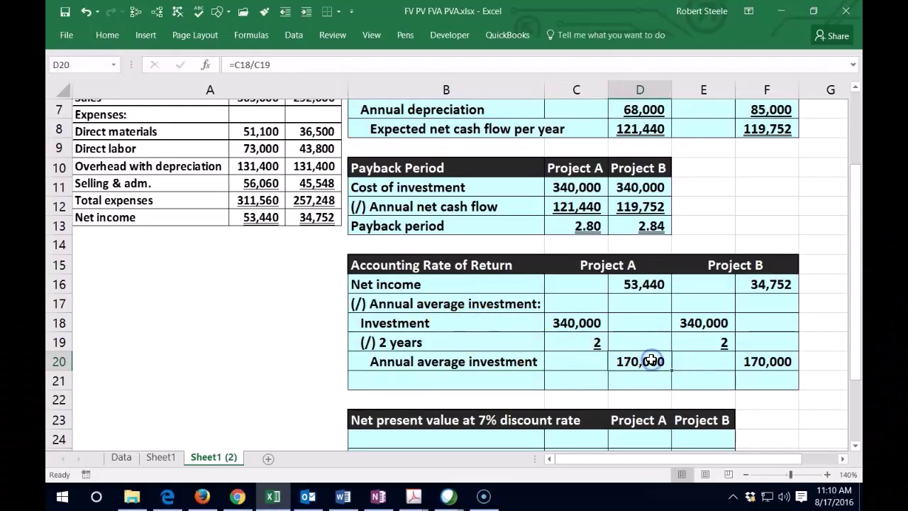
pyautogui.keyDown('ctrl'); pyautogui.click(769, 361); pyautogui.keyUp('ctrl')
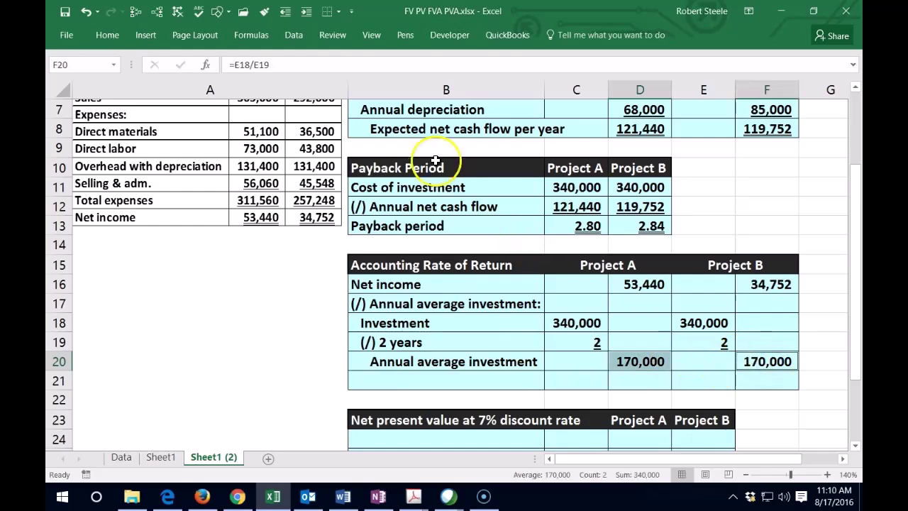
pyautogui.click(106, 35)
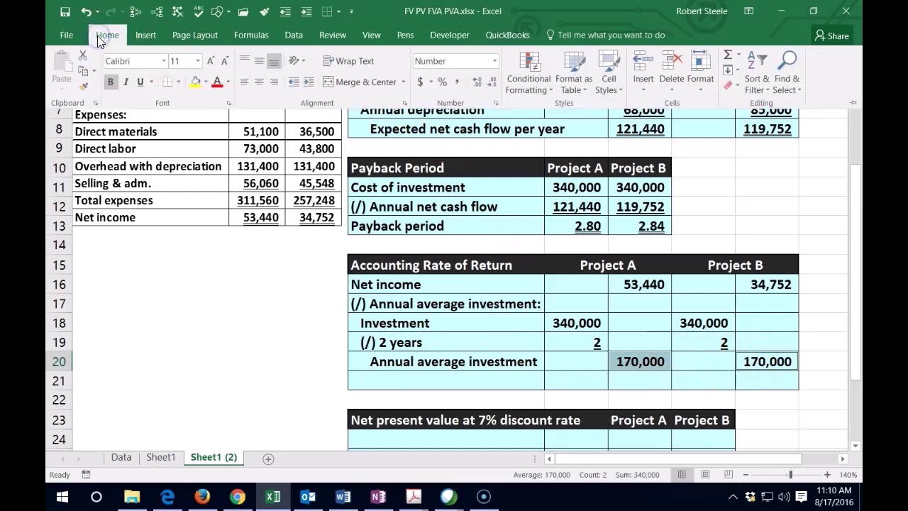
pyautogui.click(145, 82)
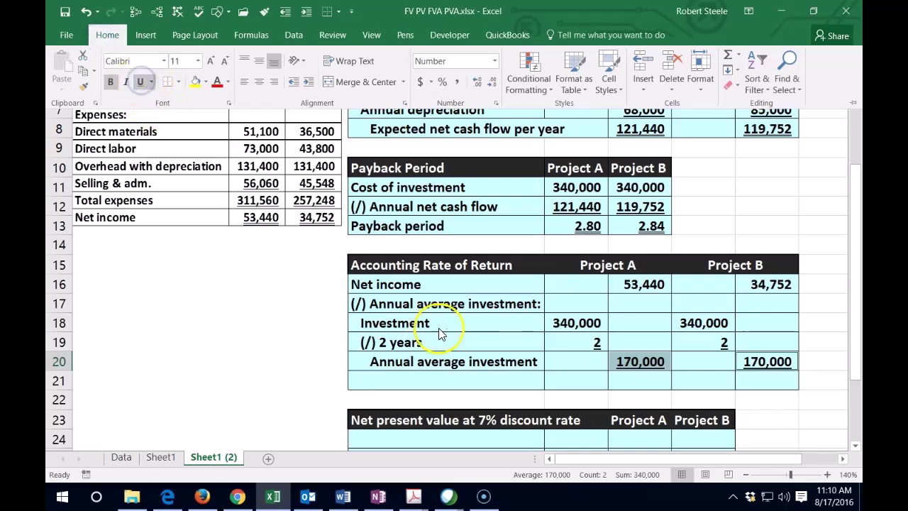
# - Label B21 "Accounting Rate of Return" and calculate Project A's rate in D21 with =D16/D20
pyautogui.click(416, 379)
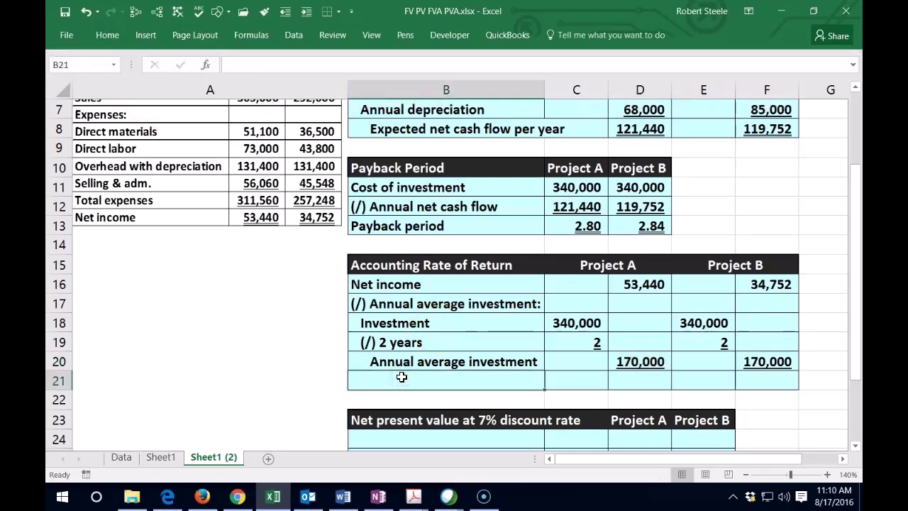
pyautogui.write('Accounting Rate of Return')
pyautogui.click(642, 381)
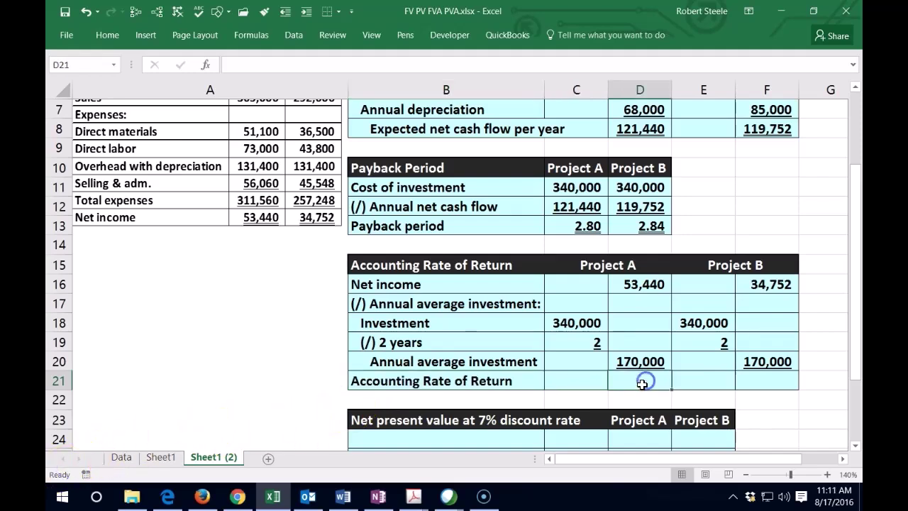
pyautogui.write('=')
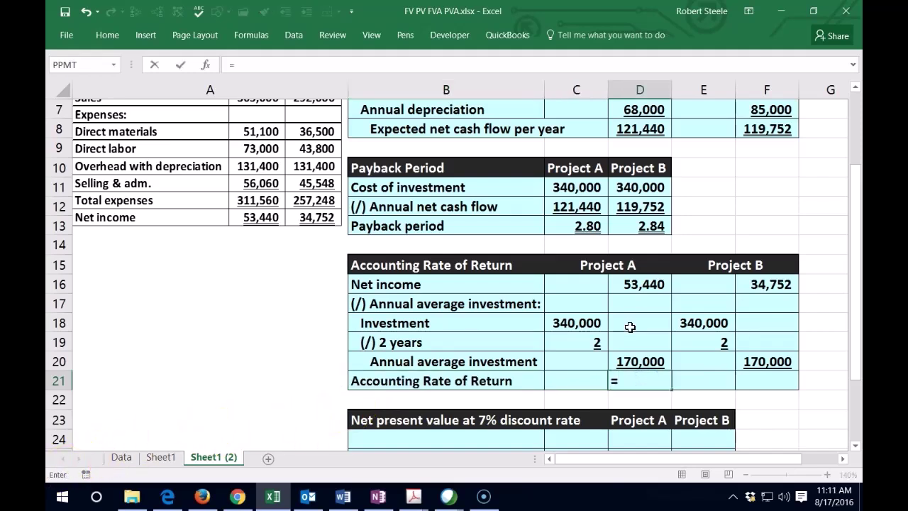
pyautogui.click(639, 286)
pyautogui.write('/')
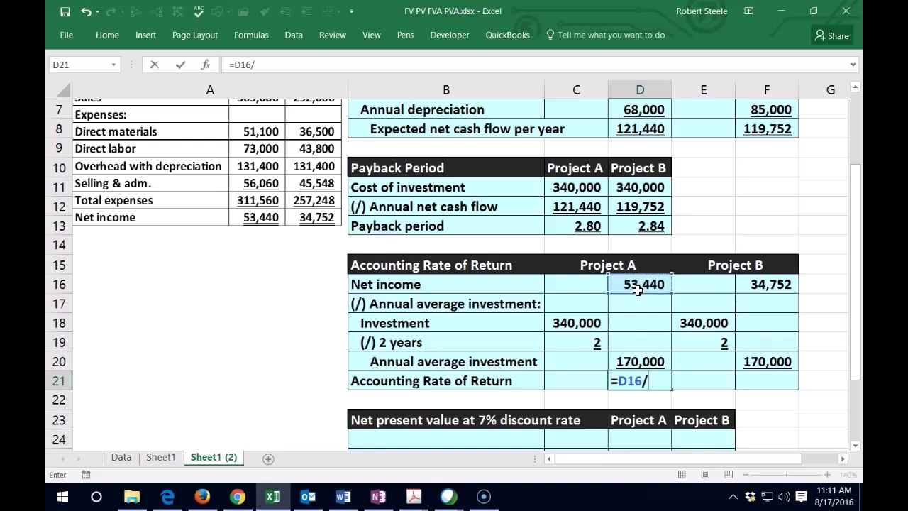
pyautogui.click(622, 361)
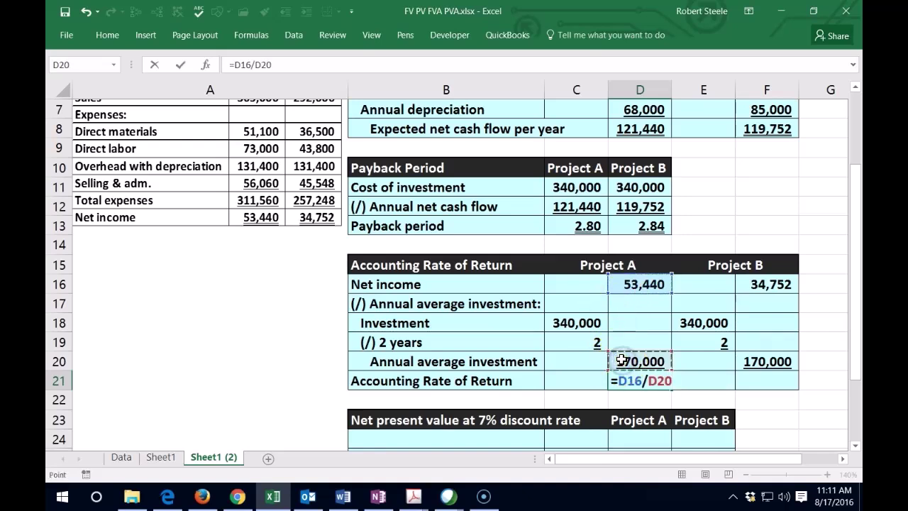
pyautogui.hotkey('ctrl', 'Return')
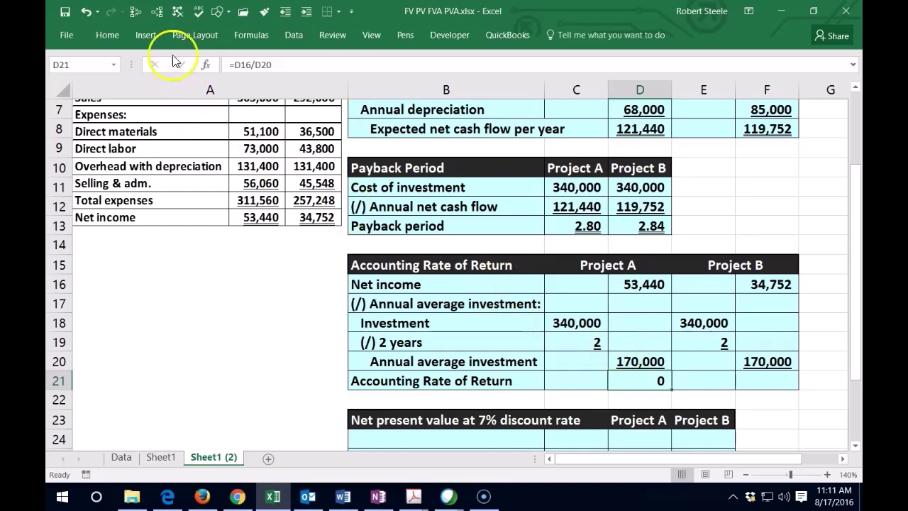
# - Format Project A's accounting rate of return in D21 as a percentage with one decimal place
pyautogui.click(107, 35)
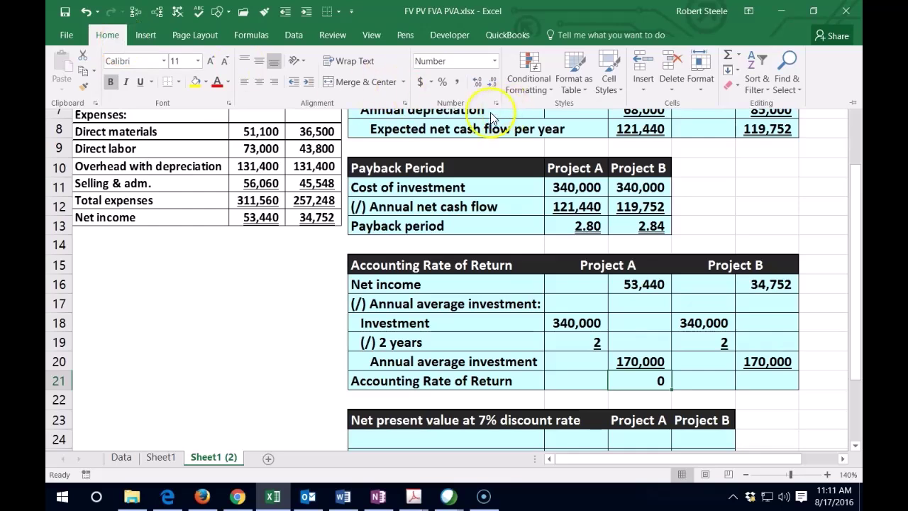
pyautogui.click(442, 82)
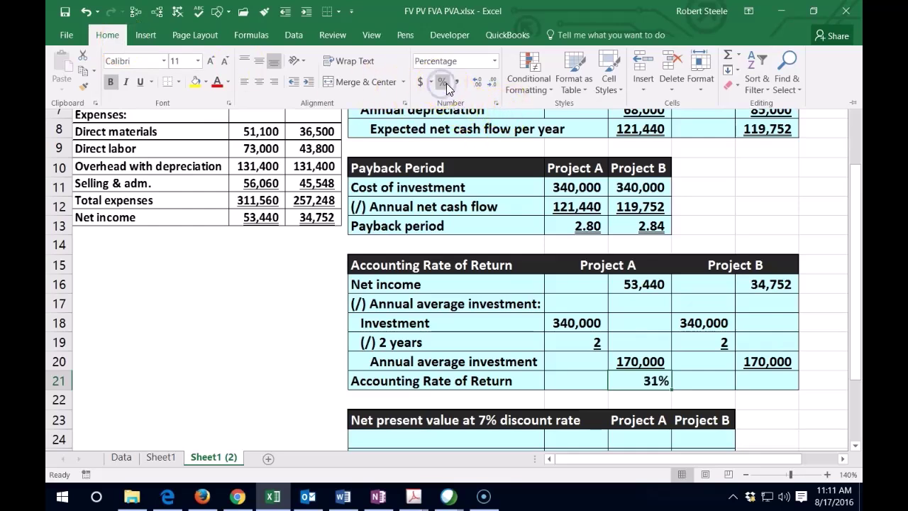
pyautogui.click(477, 82)
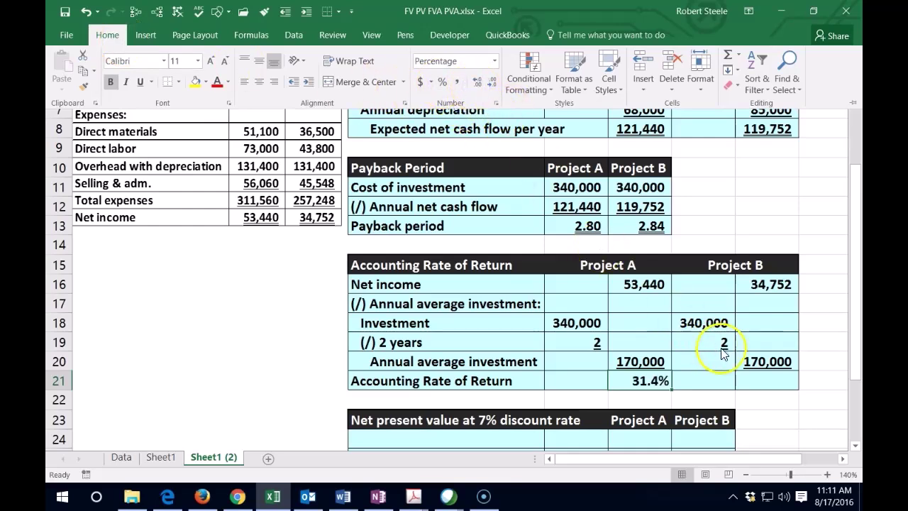
# - Calculate Project B's accounting rate of return in F21 with the formula =F16/F20
pyautogui.click(756, 366)
pyautogui.click(769, 380)
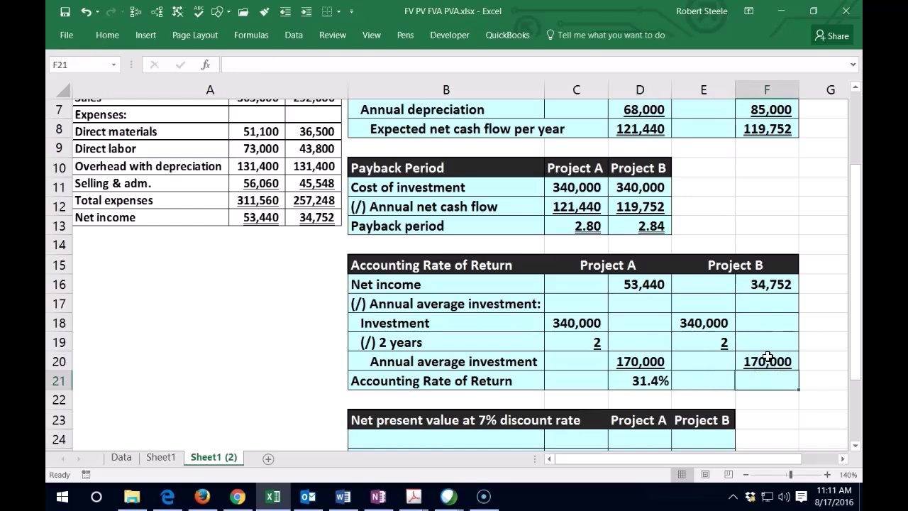
pyautogui.write('=')
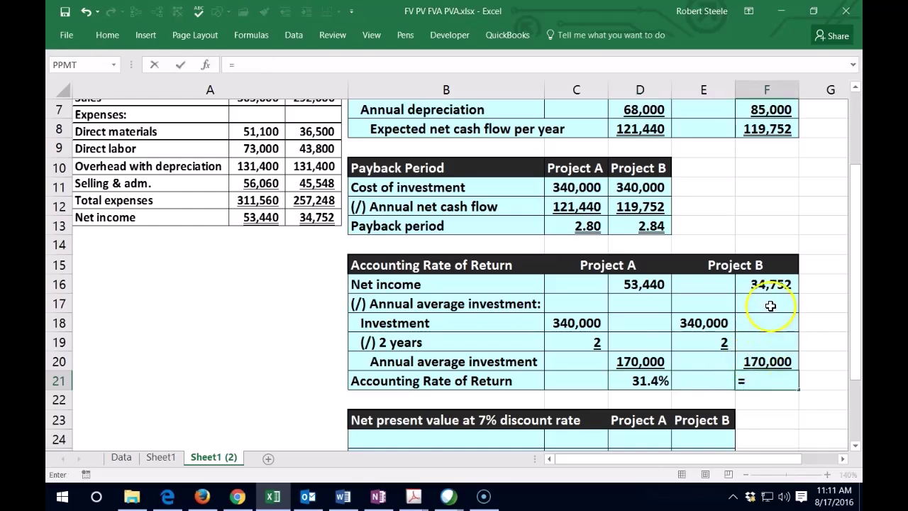
pyautogui.click(767, 283)
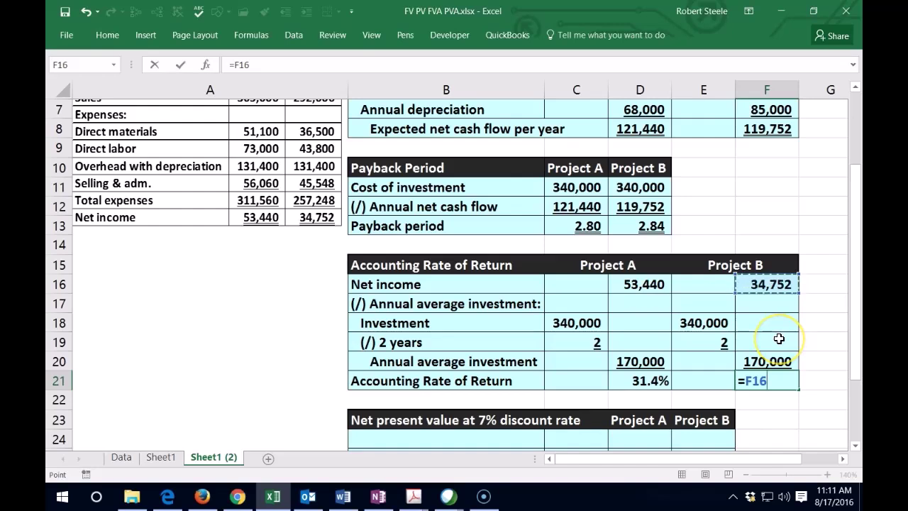
pyautogui.write('/')
pyautogui.click(756, 359)
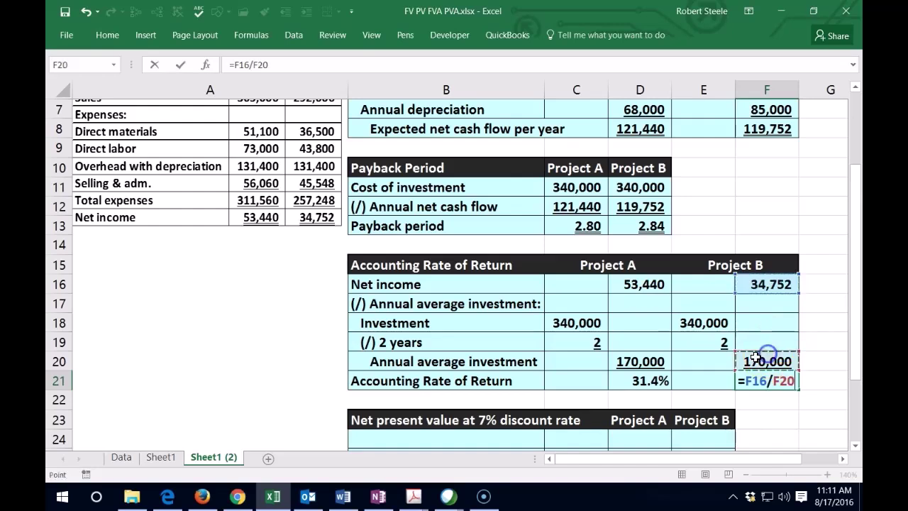
pyautogui.press('Return')
# - Format Project B's accounting rate of return in F21 as a percentage with one decimal place
pyautogui.press('Up')
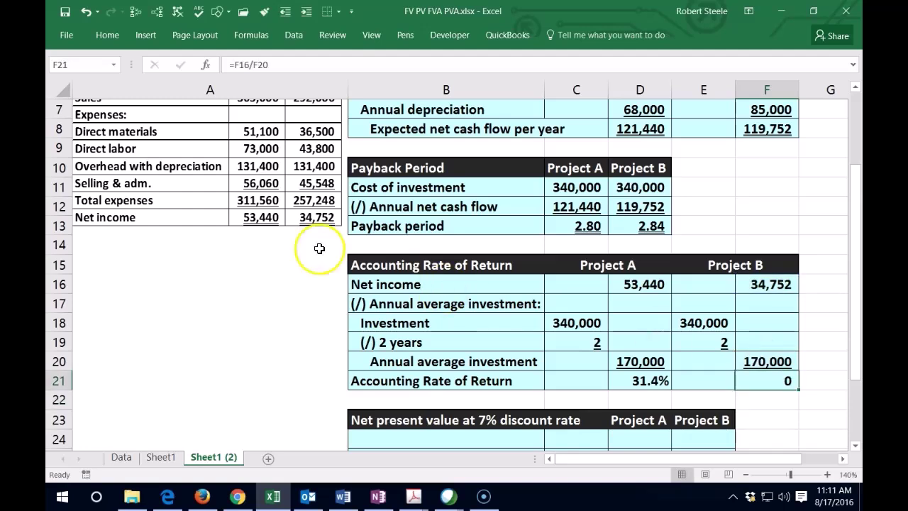
pyautogui.click(105, 36)
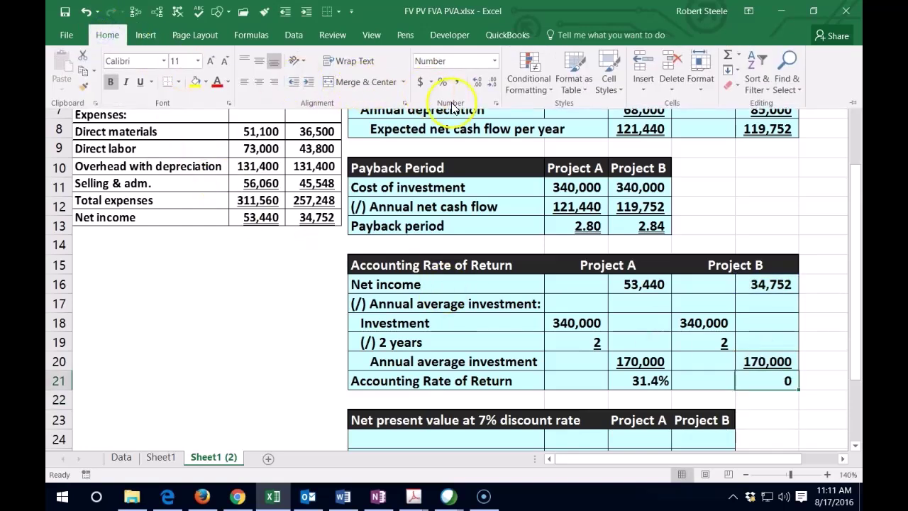
pyautogui.click(441, 83)
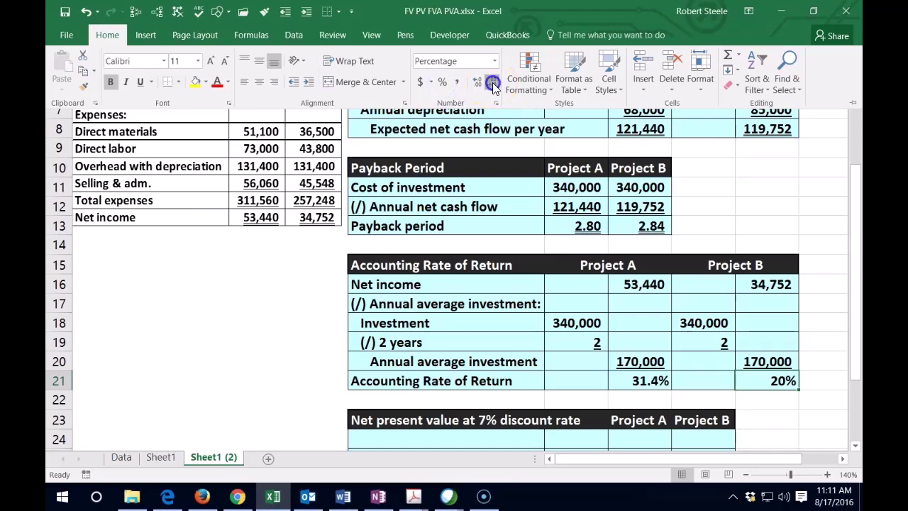
pyautogui.click(475, 83)
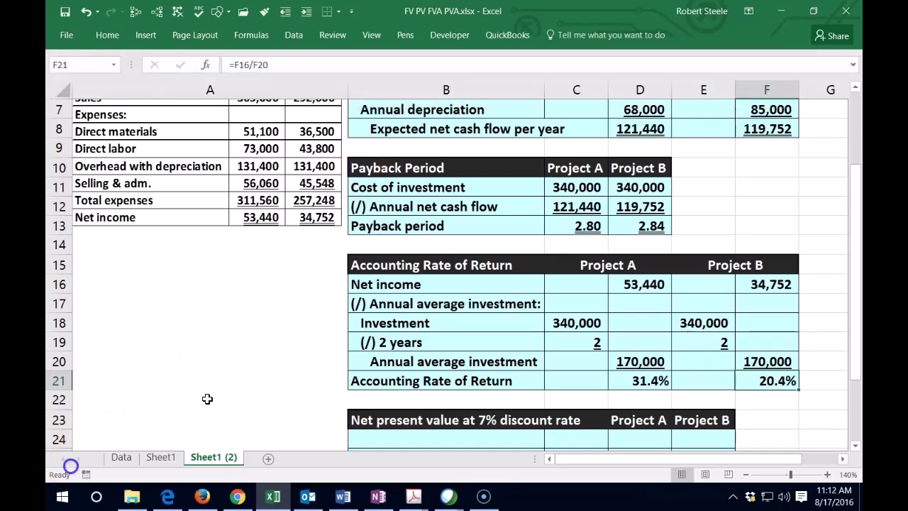
pyautogui.scroll(-1, 209, 396)
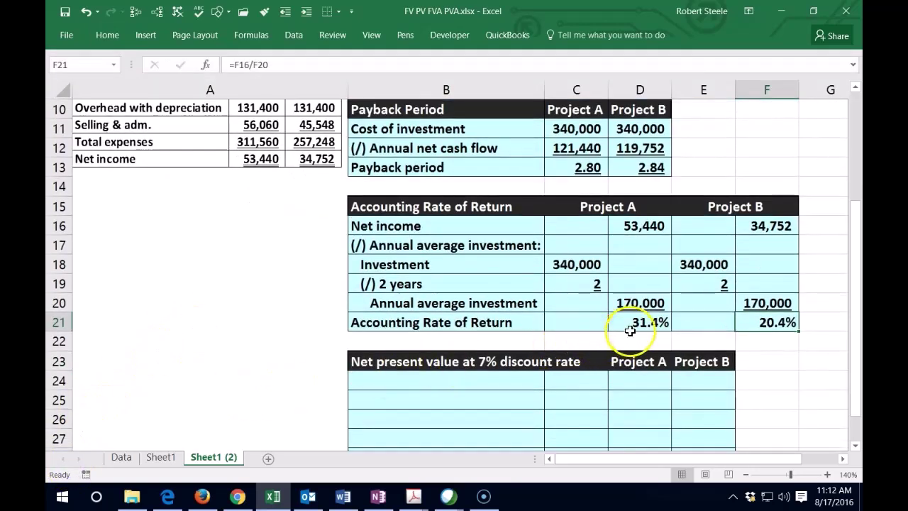
pyautogui.click(637, 324)
pyautogui.click(755, 324)
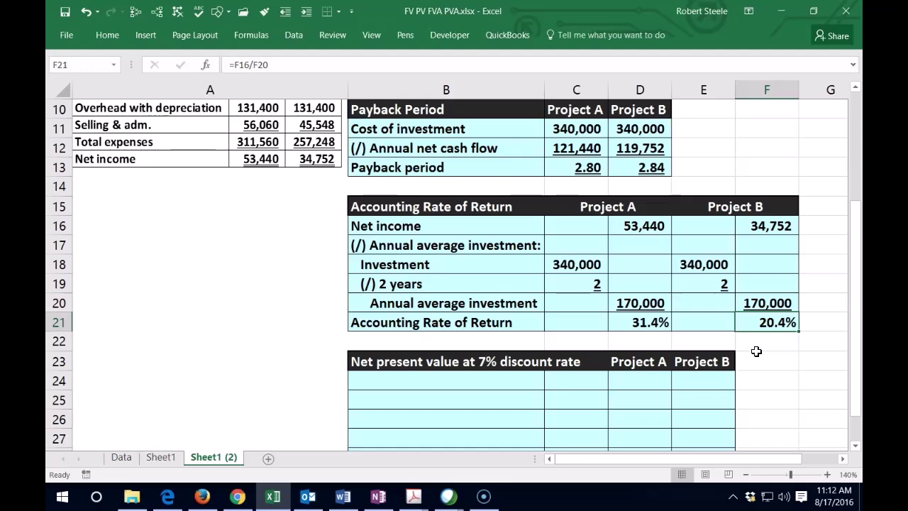
pyautogui.click(759, 315)
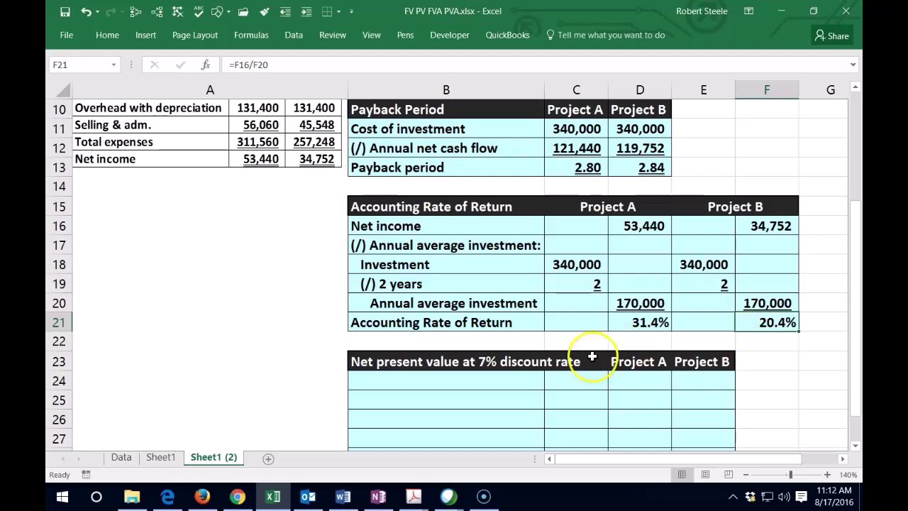
# - Fill the label in B25 by linking it to the expected net cash flow per year label with =B8
pyautogui.scroll(-1, 231, 364)
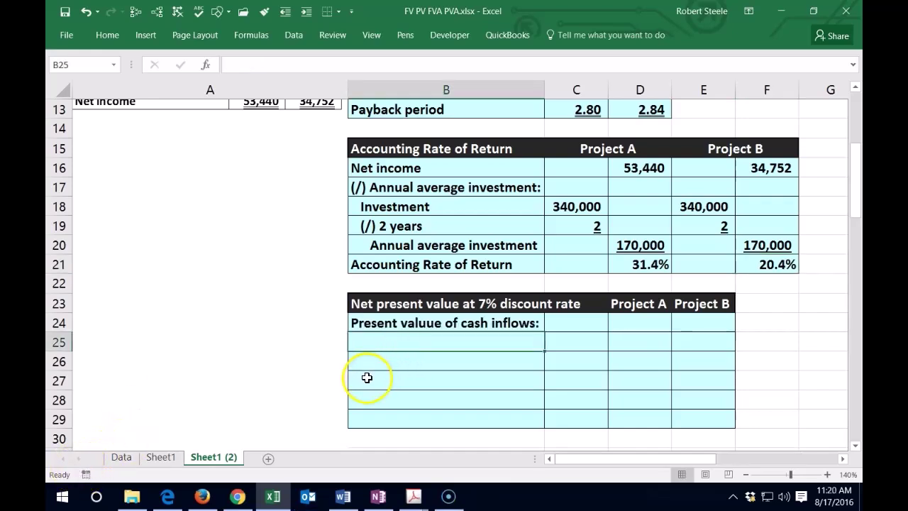
pyautogui.click(367, 338)
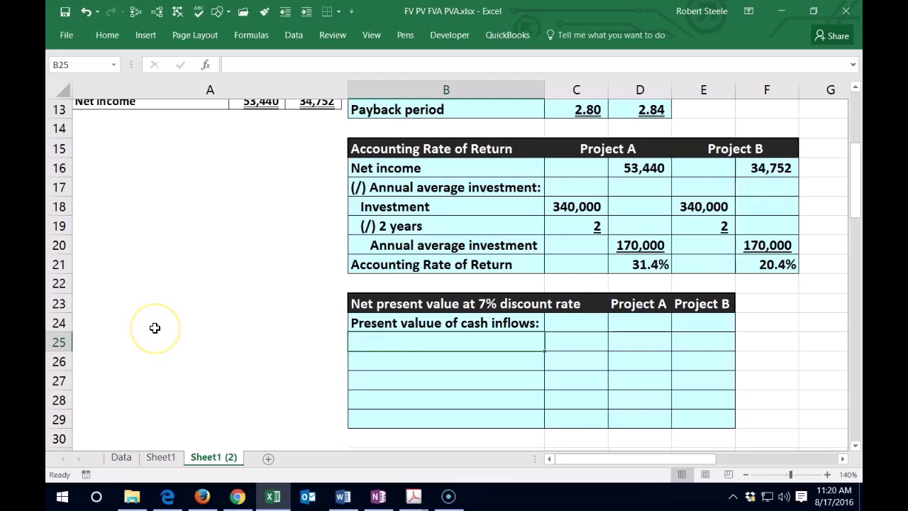
pyautogui.write('=')
pyautogui.scroll(3, 341, 325)
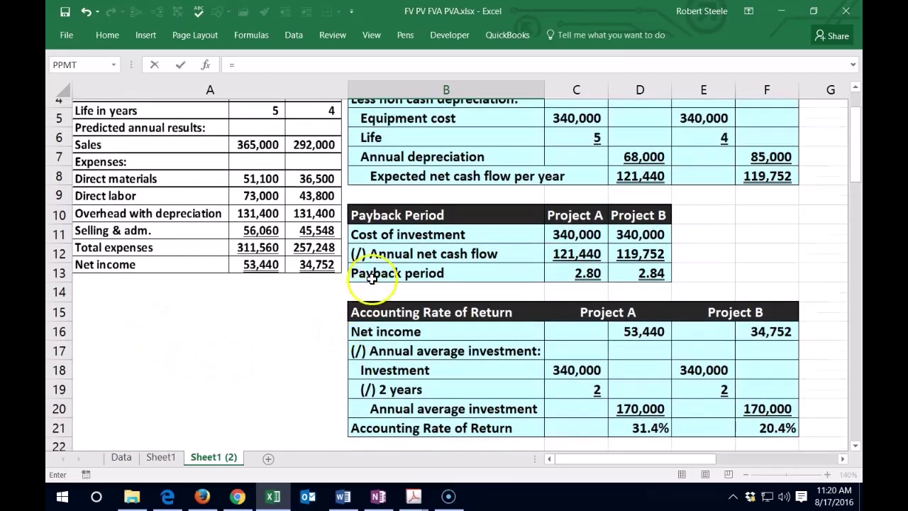
pyautogui.click(390, 188)
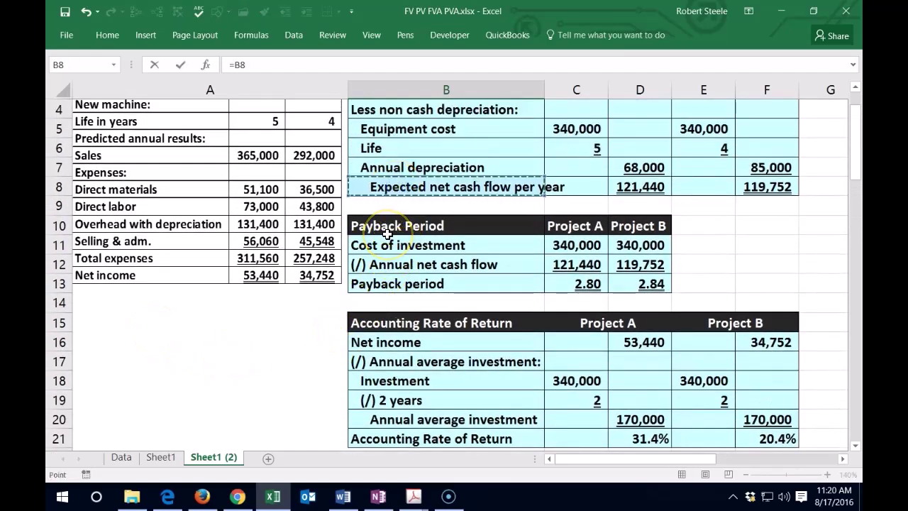
pyautogui.press('Return')
# - Link Project A's expected net cash flow per year into D25 with the formula =D8
pyautogui.press('Right')
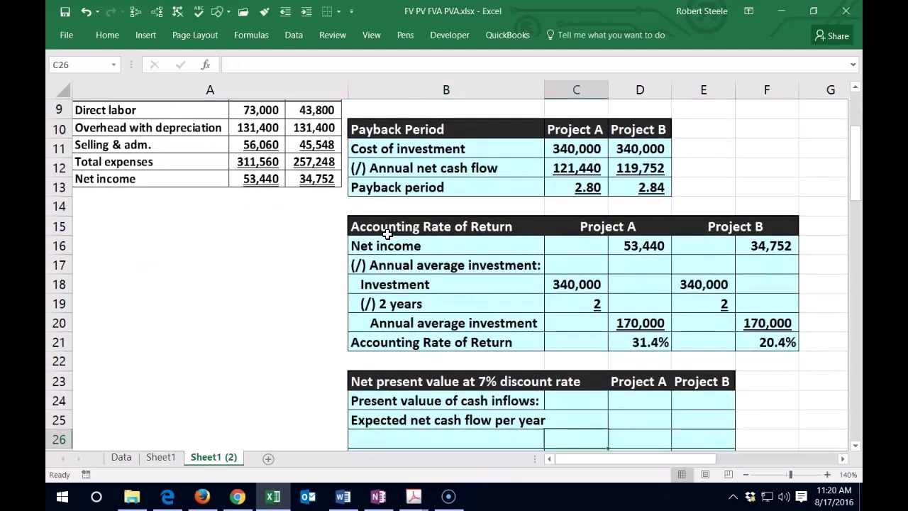
pyautogui.press('Up')
pyautogui.press('Right')
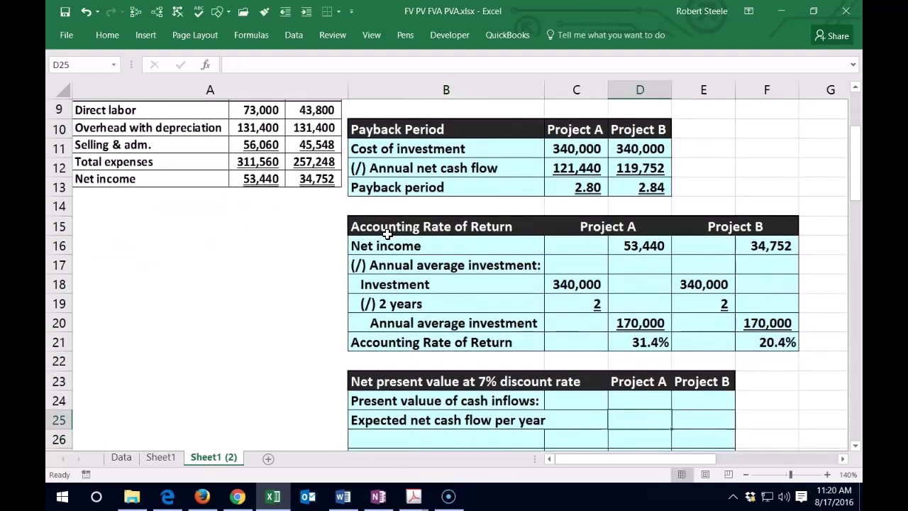
pyautogui.scroll(-1, 387, 234)
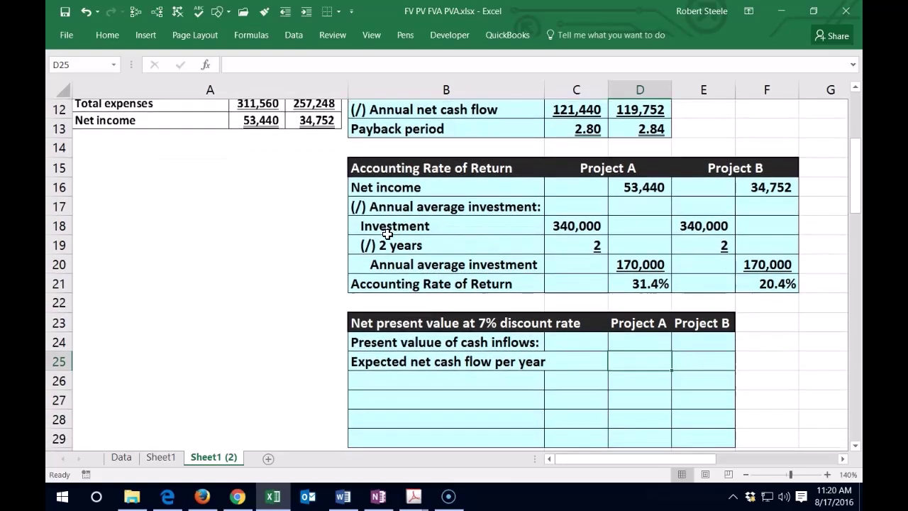
pyautogui.write('=')
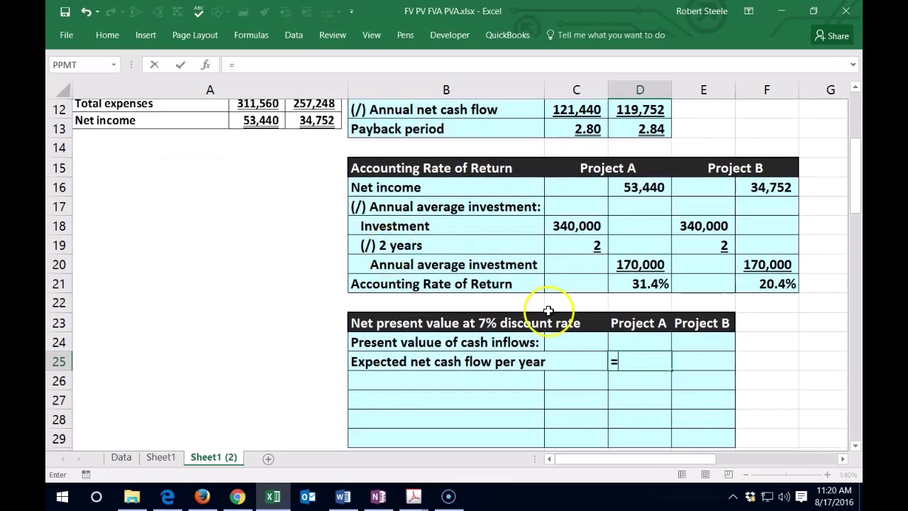
pyautogui.scroll(4, 547, 305)
pyautogui.click(627, 245)
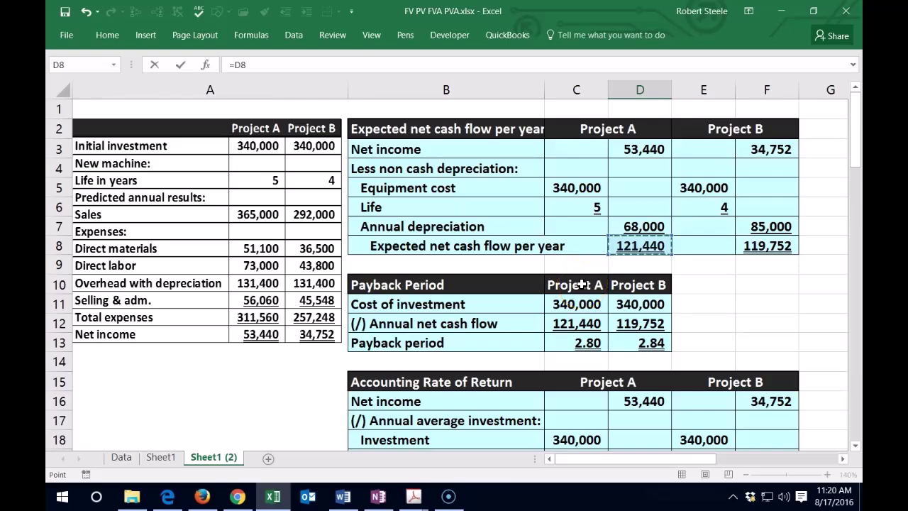
pyautogui.press('Tab')
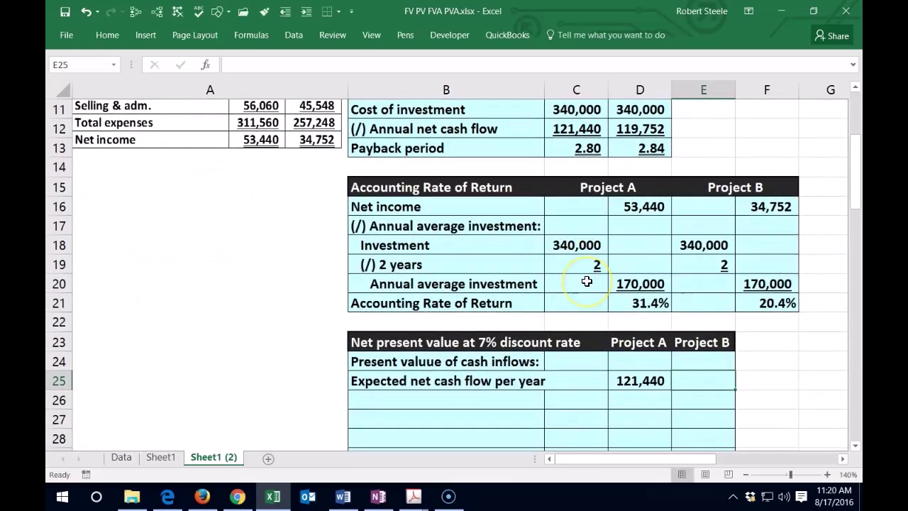
# - Link Project B's expected net cash flow per year into E25 with the formula =F8
pyautogui.write('=')
pyautogui.scroll(4, 590, 282)
pyautogui.click(758, 245)
pyautogui.scroll(-1, 748, 345)
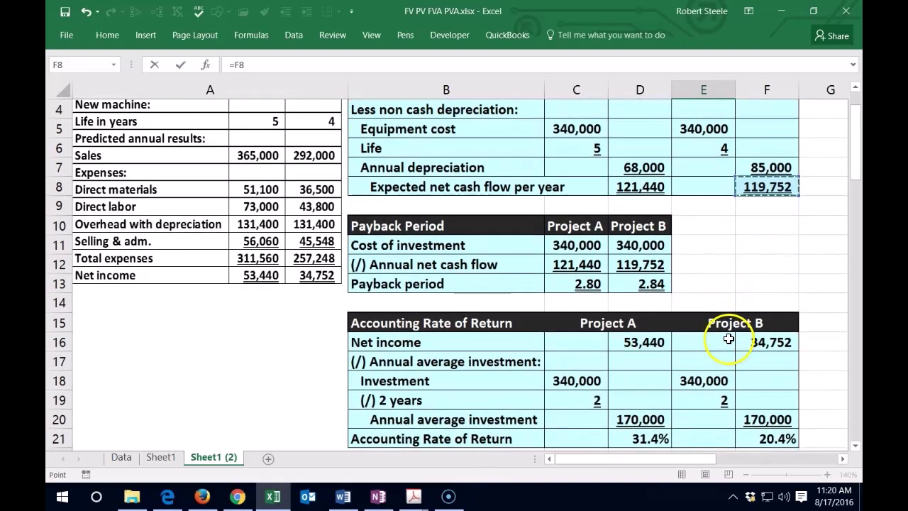
pyautogui.press('Return')
pyautogui.scroll(-1, 686, 389)
pyautogui.click(643, 371)
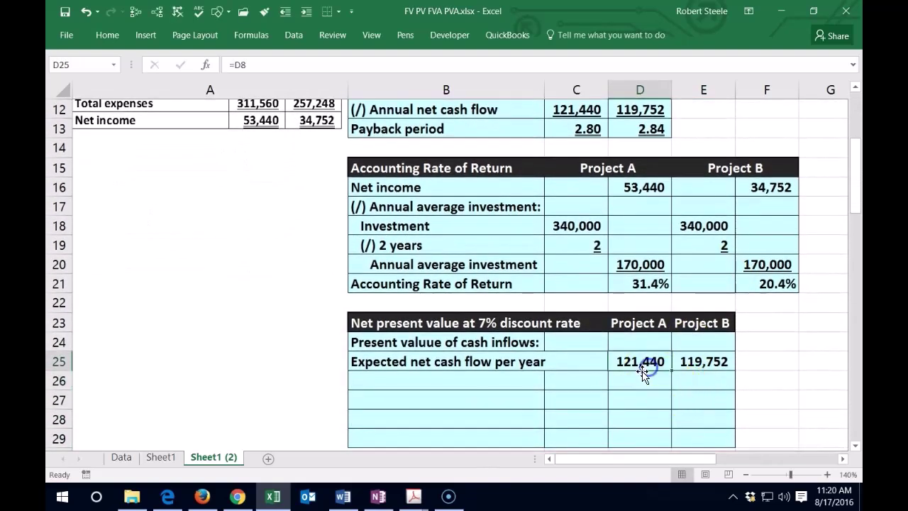
pyautogui.scroll(-1, 643, 373)
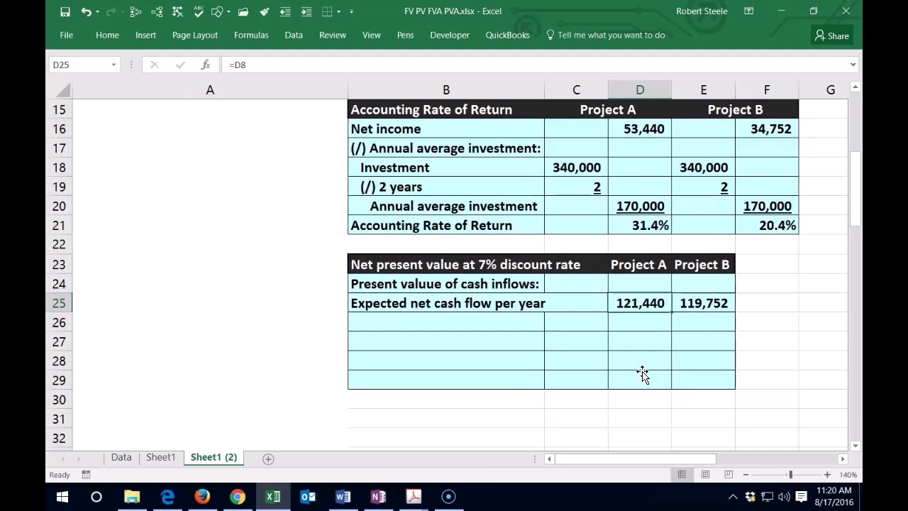
# - Label B26 "PV factor" in the net present value section
pyautogui.click(424, 324)
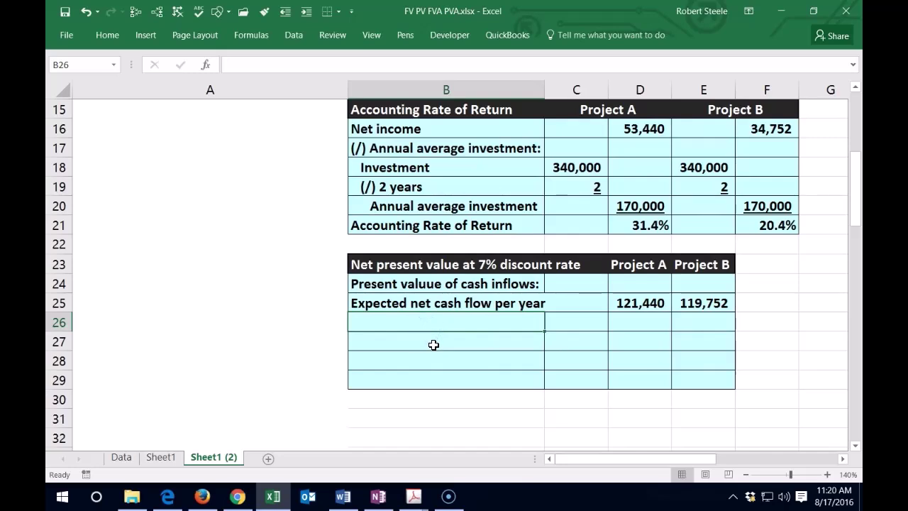
pyautogui.write('PV')
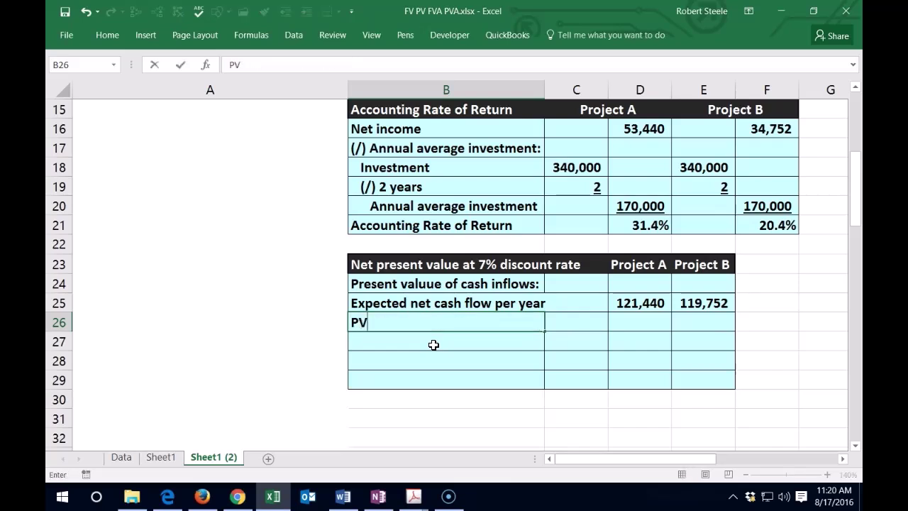
pyautogui.write(' factor')
pyautogui.press('Tab')
pyautogui.press('Tab')
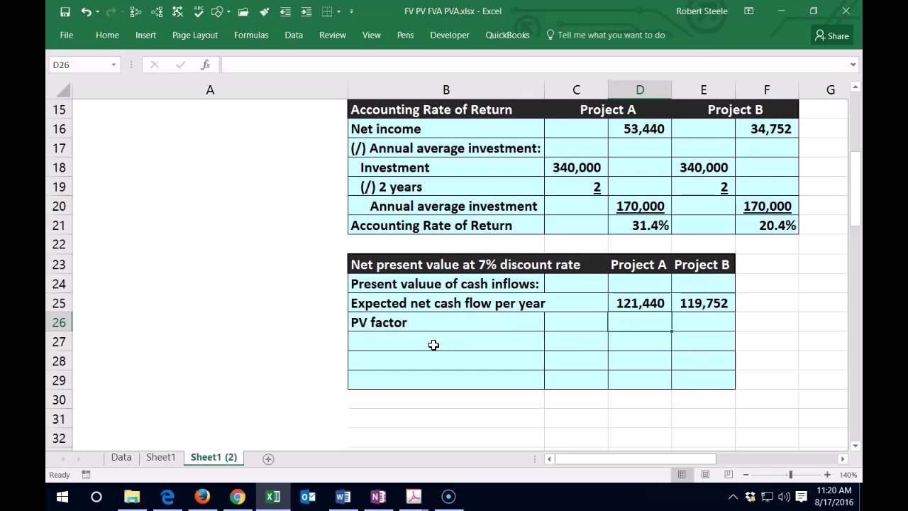
# - Examine the Present value of 1, Future value of 1 and Present value of an annuity of 1 tables in columns I to S
pyautogui.press('Right')
pyautogui.press('Right')
pyautogui.press('Right')
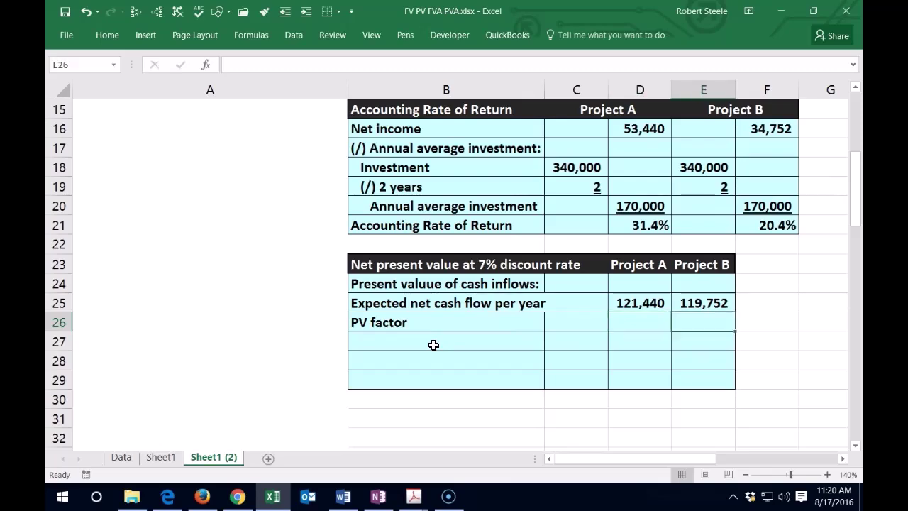
pyautogui.press('Right')
pyautogui.press('Right')
pyautogui.press('Right')
pyautogui.press('Right')
pyautogui.press('Right')
pyautogui.press('Right')
pyautogui.press('Right')
pyautogui.press('Right')
pyautogui.press('Right')
pyautogui.press('Right')
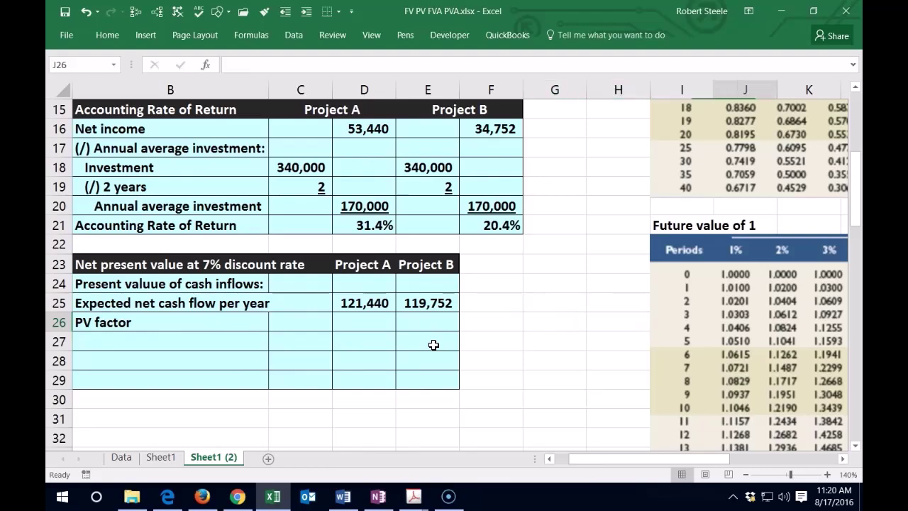
pyautogui.press('Right')
pyautogui.press('Right')
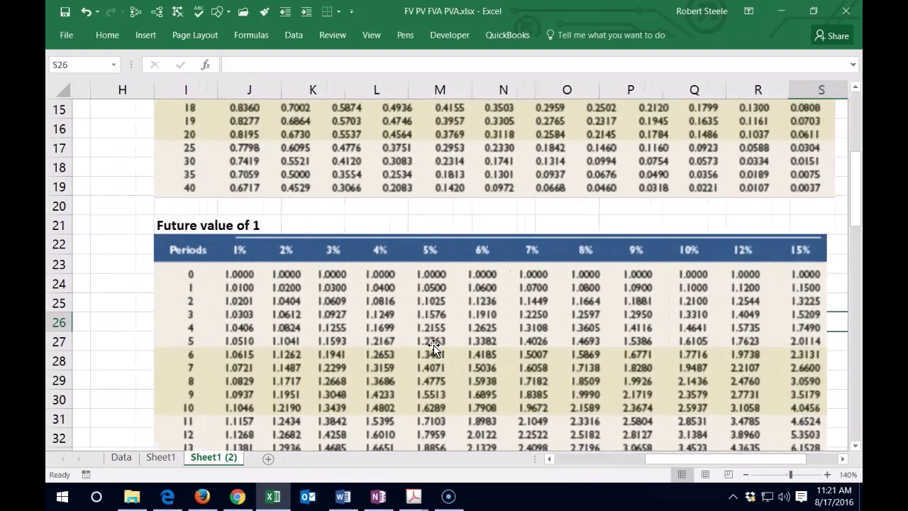
pyautogui.scroll(5, 560, 355)
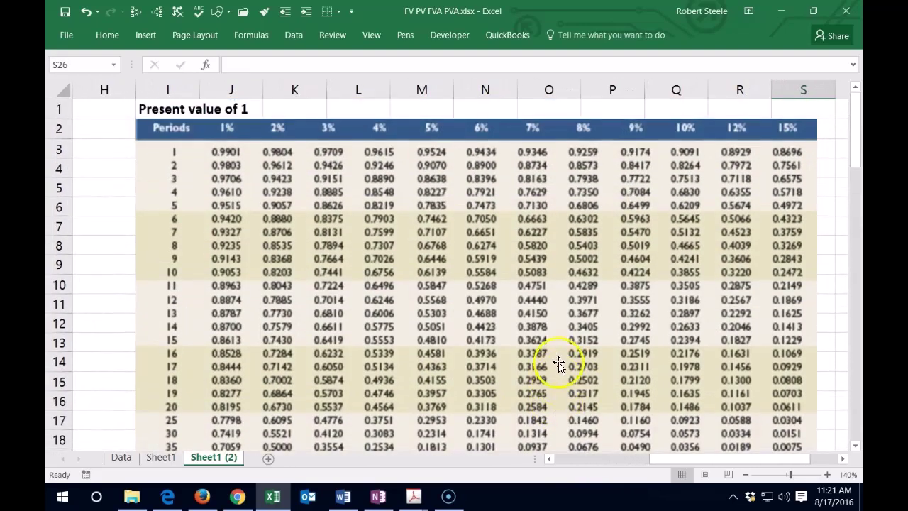
pyautogui.click(96, 228)
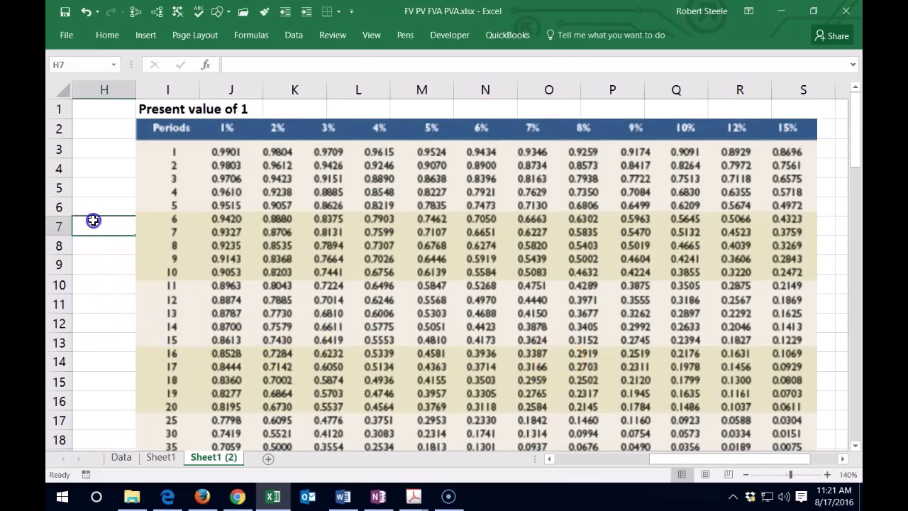
pyautogui.click(135, 237)
pyautogui.scroll(-5, 149, 198)
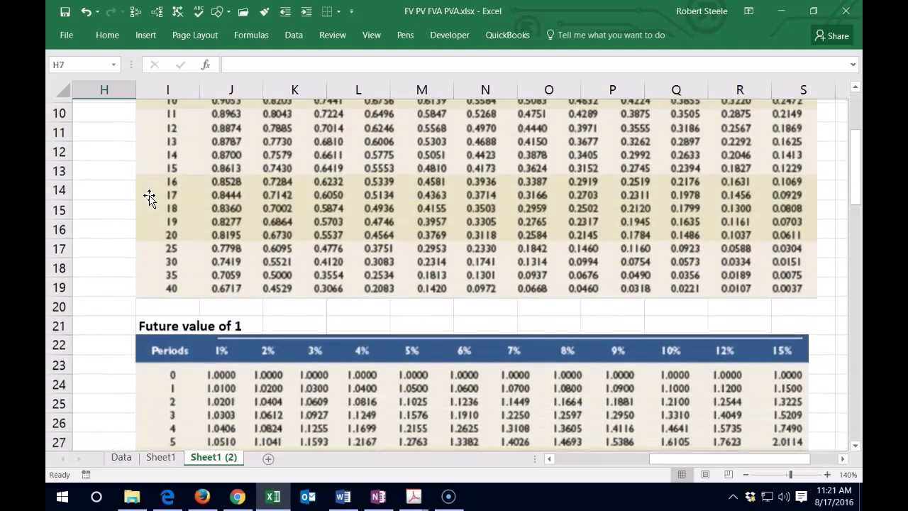
pyautogui.scroll(-1, 149, 197)
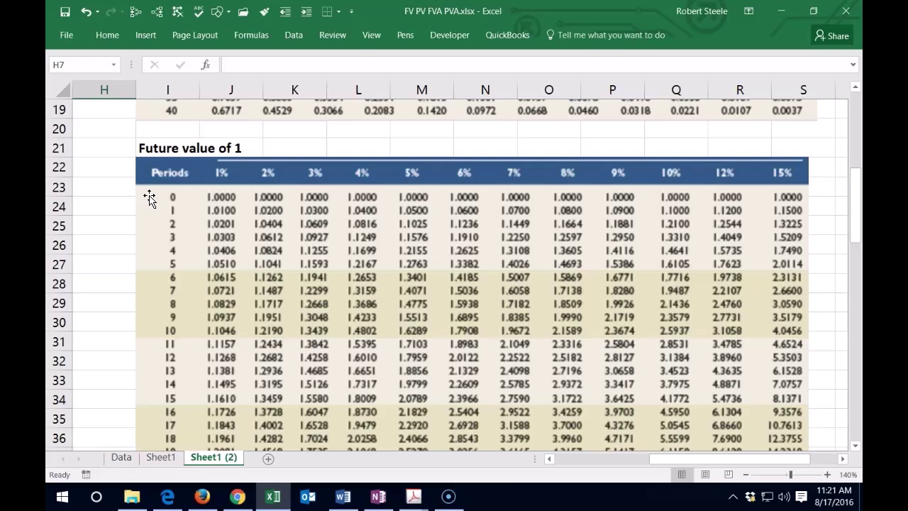
pyautogui.scroll(-6, 164, 199)
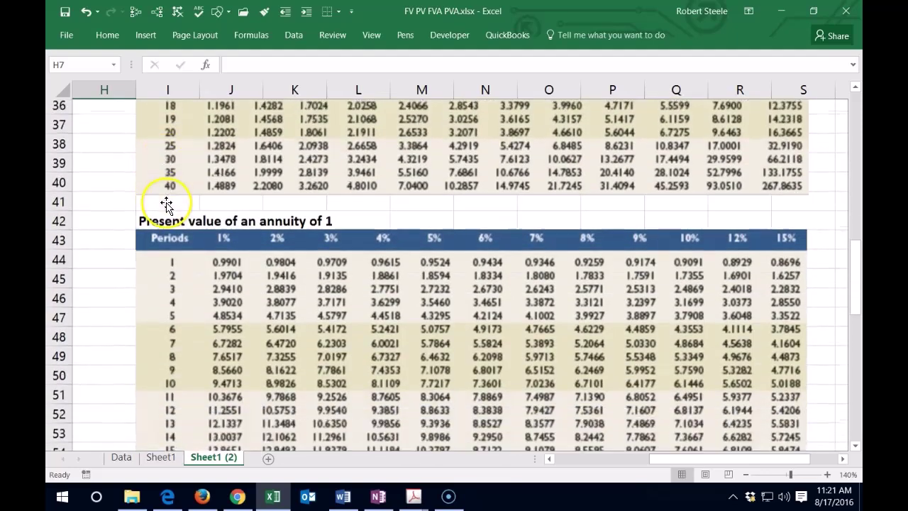
pyautogui.scroll(-1, 169, 273)
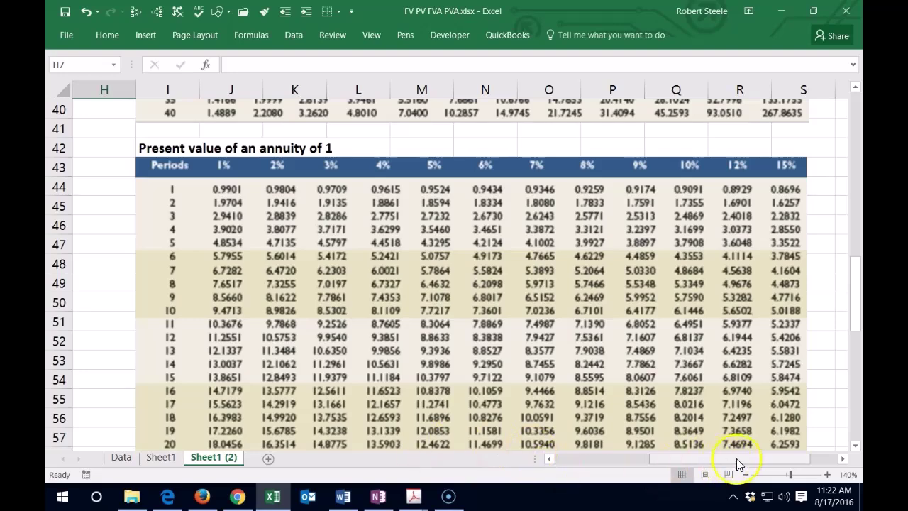
# - Return to the net present value section and select Project A's expected net cash flow in D25
pyautogui.moveTo(725, 461); pyautogui.dragTo(630, 466)
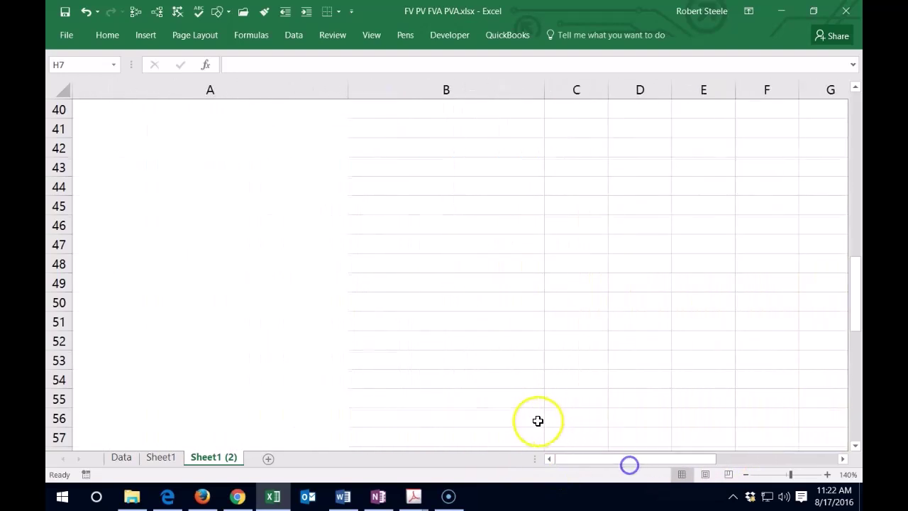
pyautogui.scroll(7, 540, 418)
pyautogui.scroll(1, 540, 417)
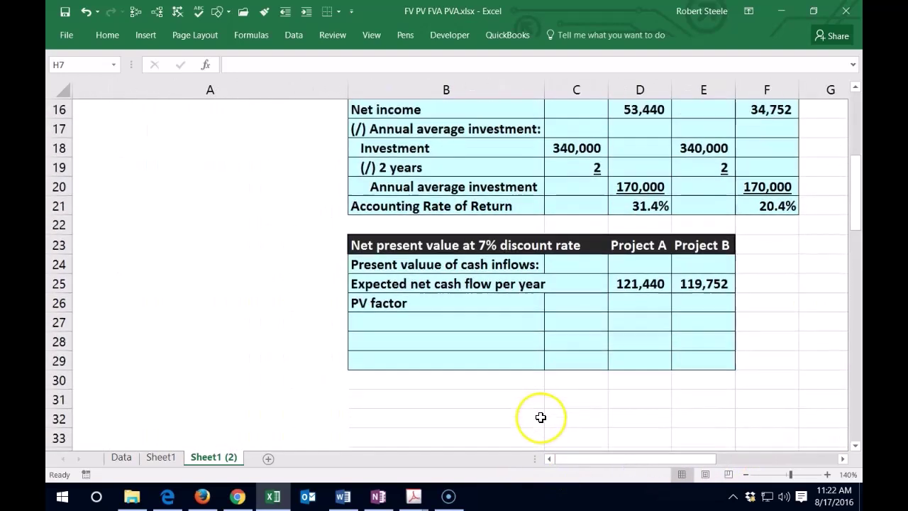
pyautogui.click(630, 284)
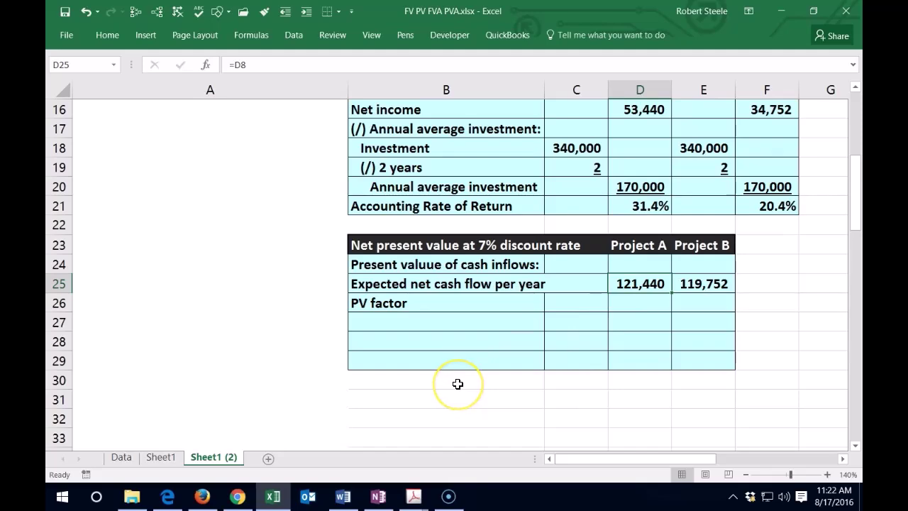
# - Look up the 5-period, 7% factor in the Present value of an annuity of 1 table and enter 4.1002 as Project A's PV factor in D26
pyautogui.scroll(4, 457, 384)
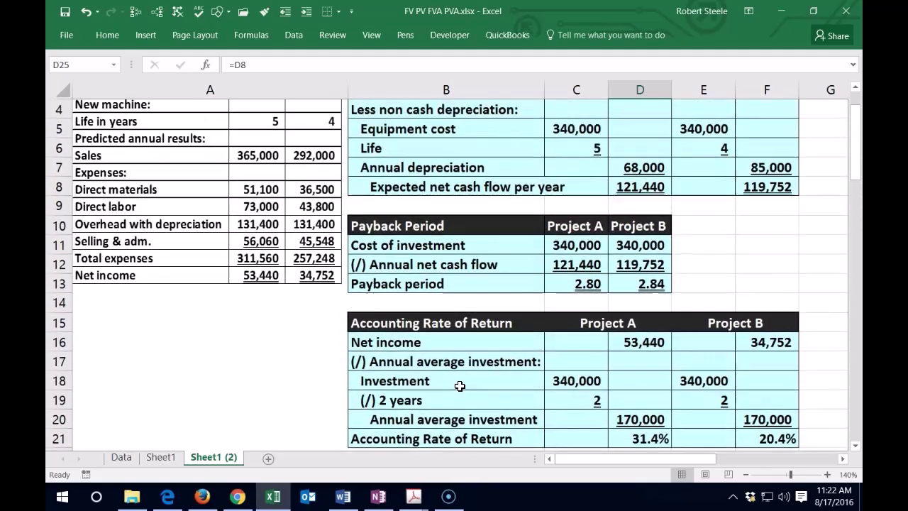
pyautogui.scroll(1, 292, 148)
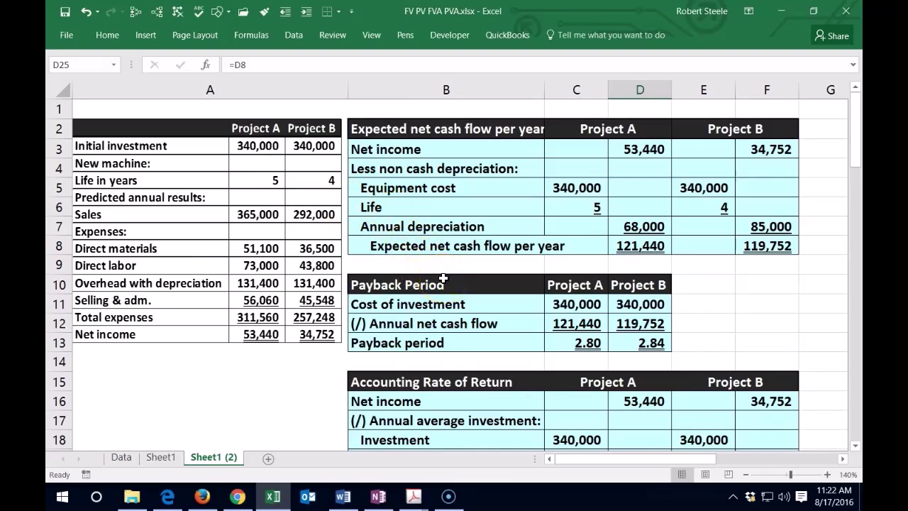
pyautogui.scroll(-6, 443, 277)
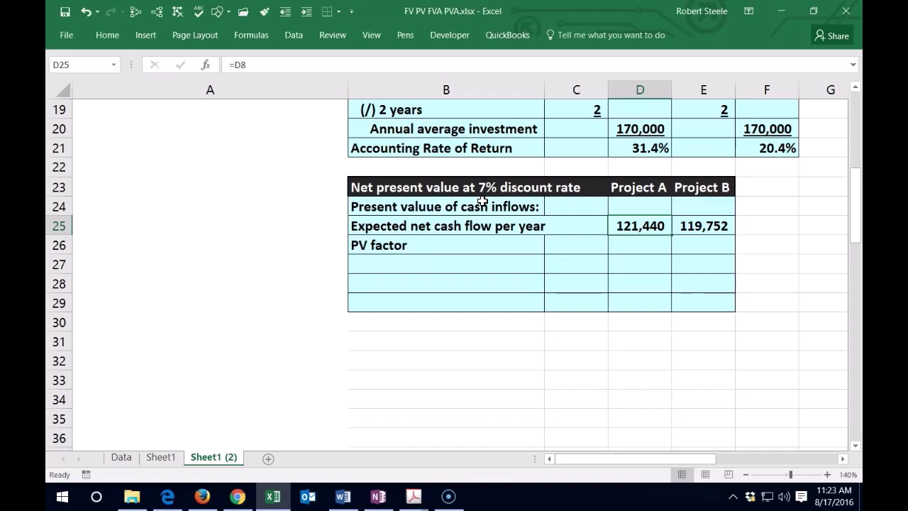
pyautogui.moveTo(589, 455); pyautogui.dragTo(695, 457)
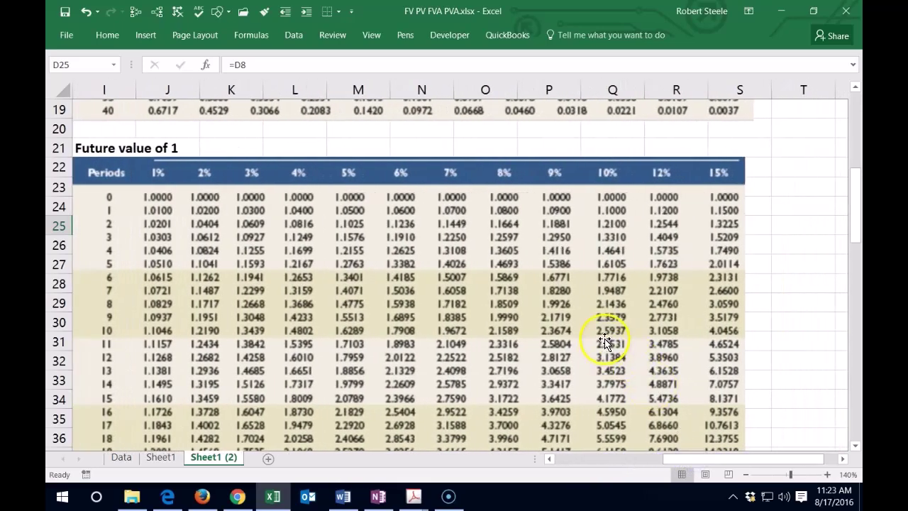
pyautogui.scroll(-5, 602, 342)
pyautogui.scroll(-3, 601, 342)
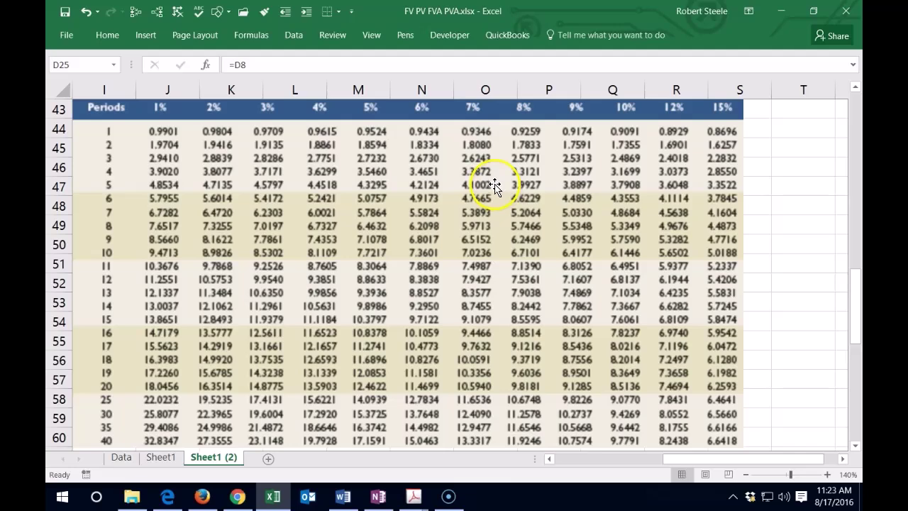
pyautogui.moveTo(688, 459); pyautogui.dragTo(600, 459)
pyautogui.scroll(11, 365, 381)
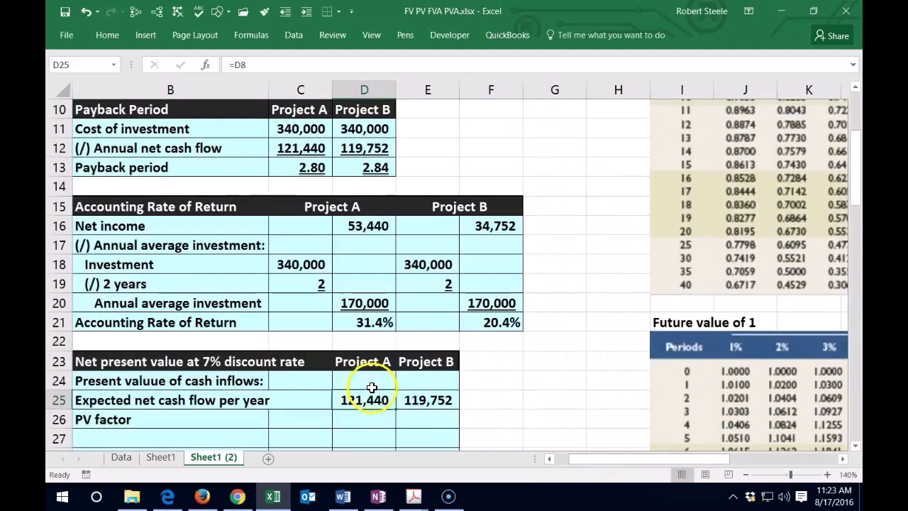
pyautogui.scroll(-1, 328, 381)
pyautogui.click(310, 362)
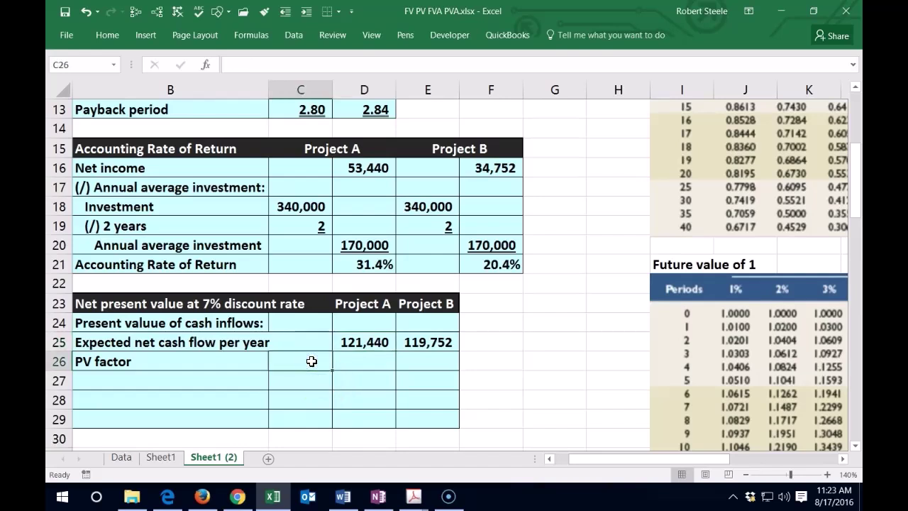
pyautogui.press('Right')
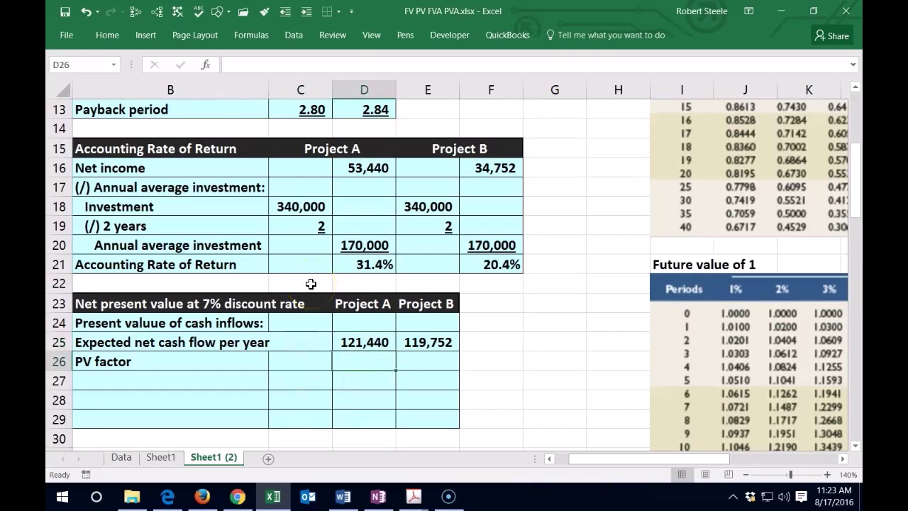
pyautogui.write('4.1002')
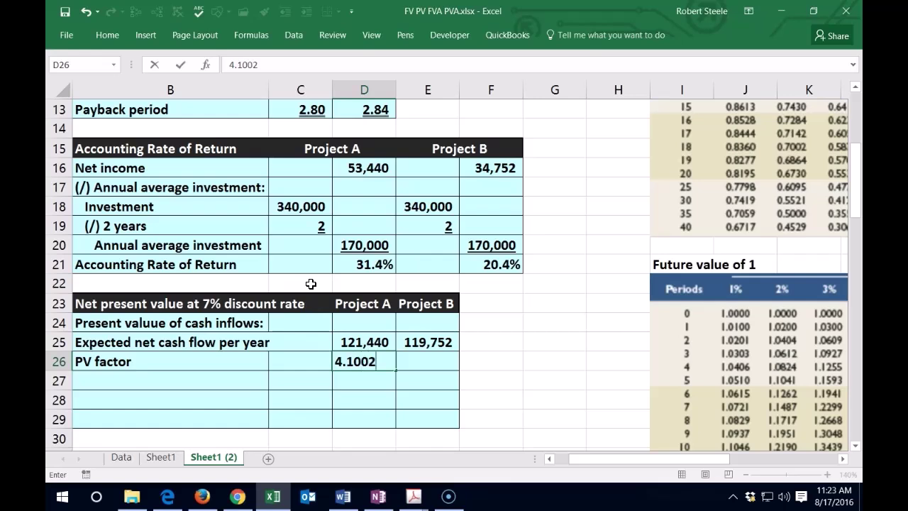
pyautogui.hotkey('ctrl', 'Return')
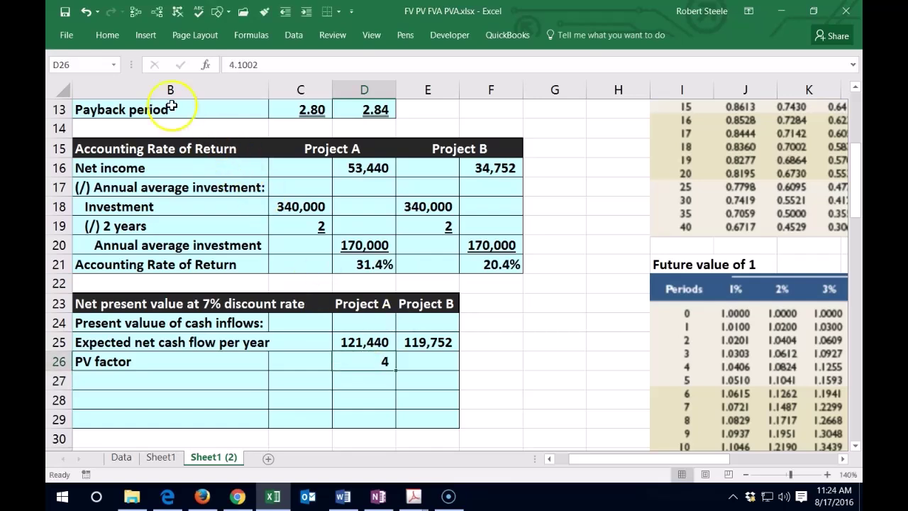
# - Format Project A's PV factor in D26 to show four decimal places and underline it
pyautogui.click(108, 37)
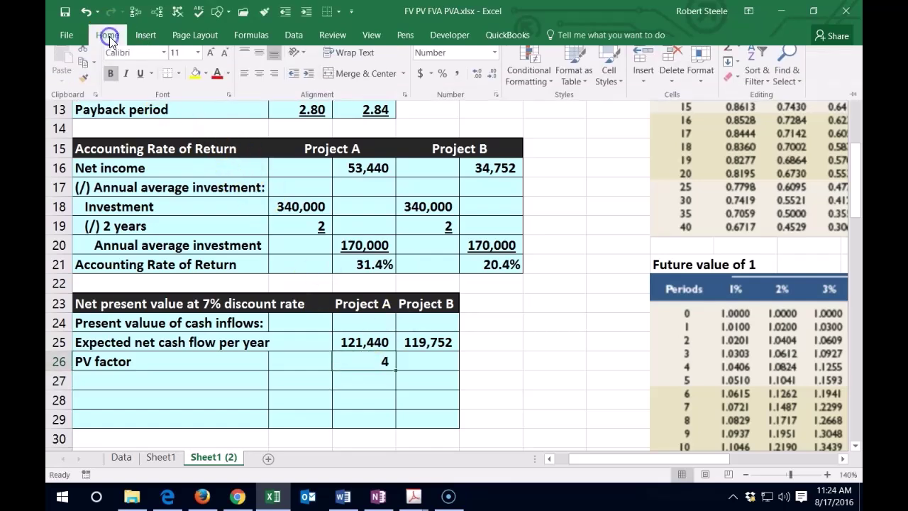
pyautogui.click(476, 84)
pyautogui.click(476, 84)
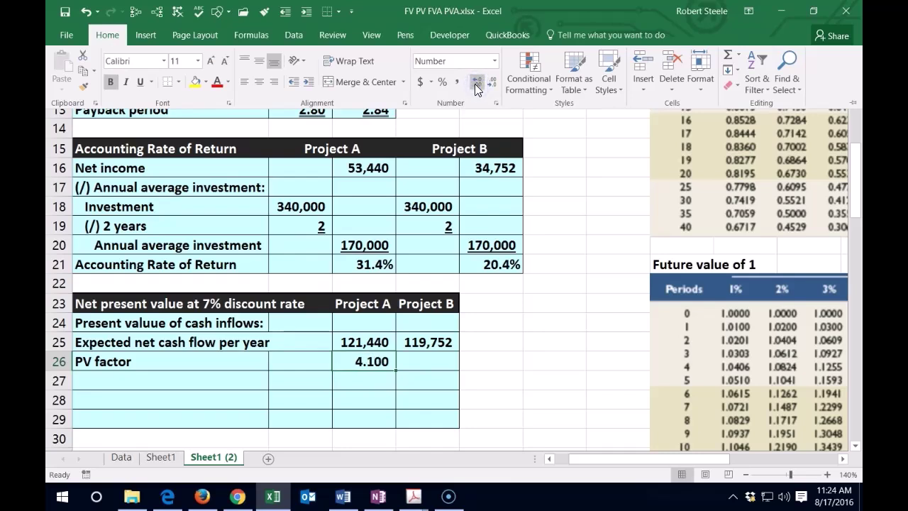
pyautogui.click(475, 84)
pyautogui.click(358, 381)
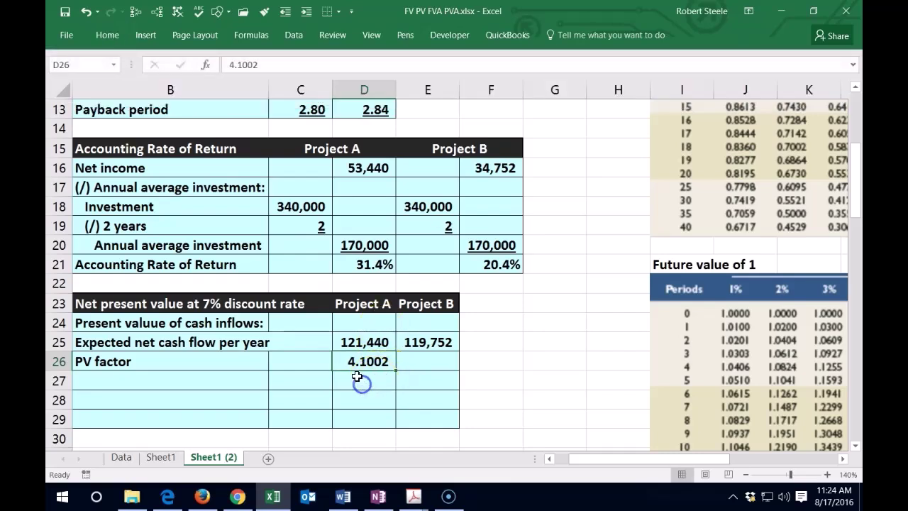
pyautogui.click(110, 35)
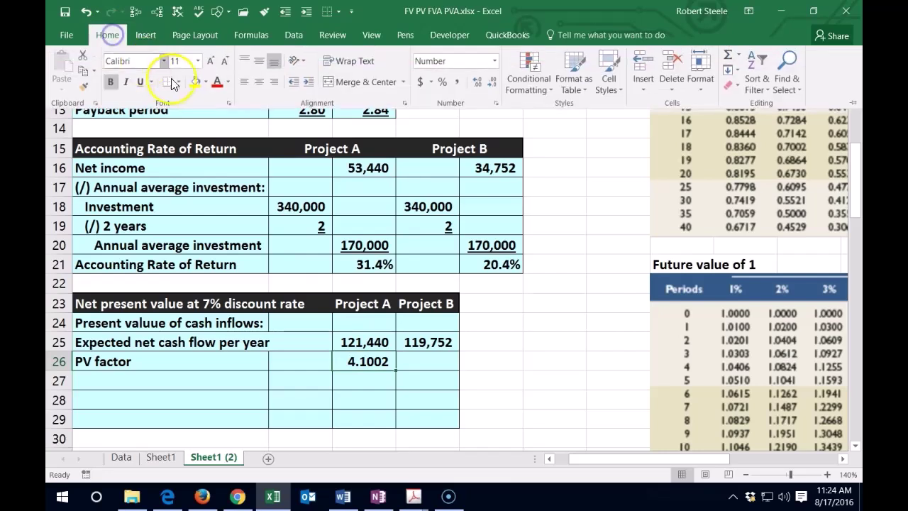
pyautogui.click(355, 376)
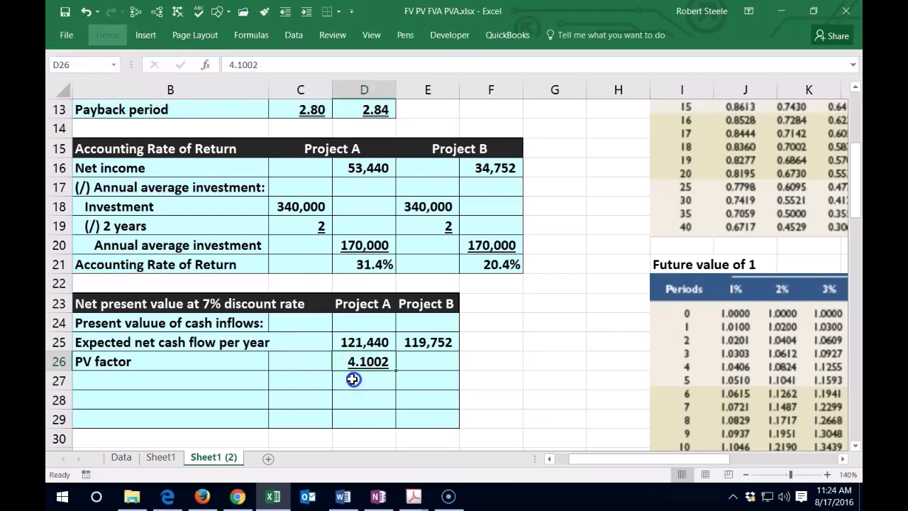
# - Calculate the present value of Project A's cash inflows in D27 with the formula =D25*D26
pyautogui.click(355, 376)
pyautogui.write('=')
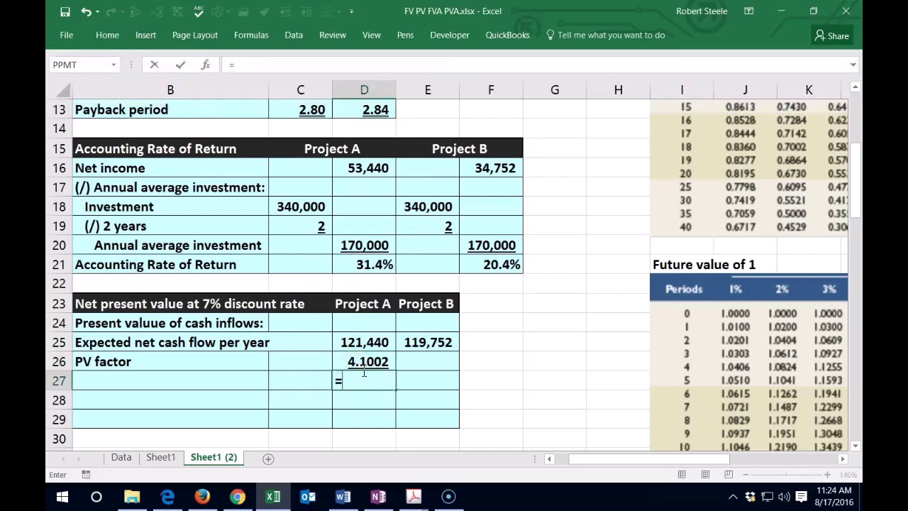
pyautogui.click(345, 341)
pyautogui.write('*')
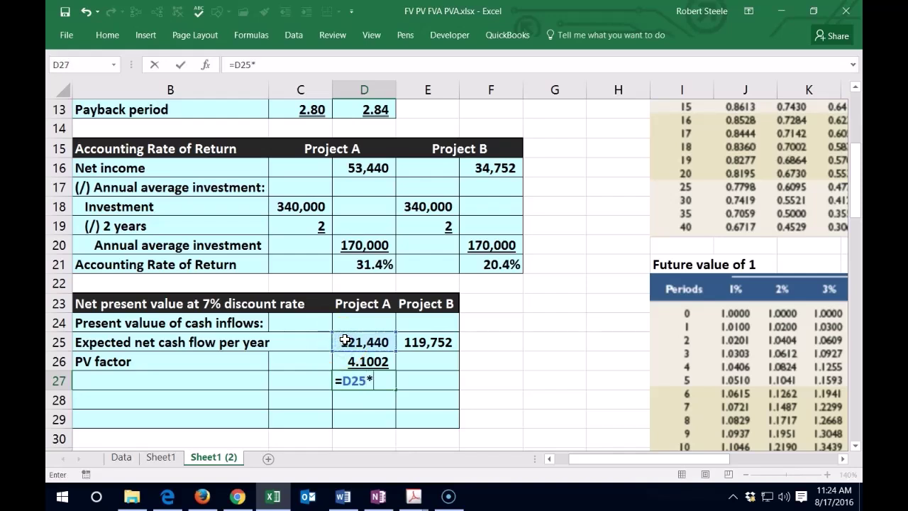
pyautogui.click(347, 361)
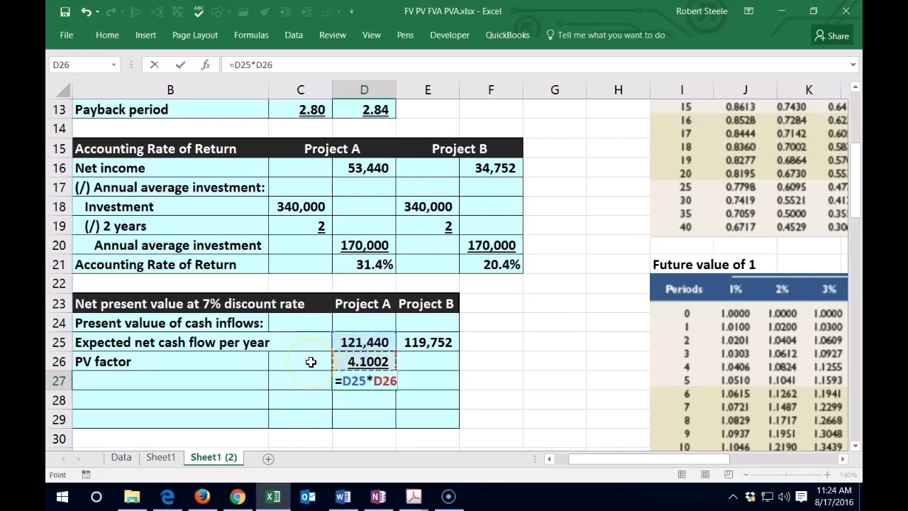
pyautogui.hotkey('ctrl', 'Return')
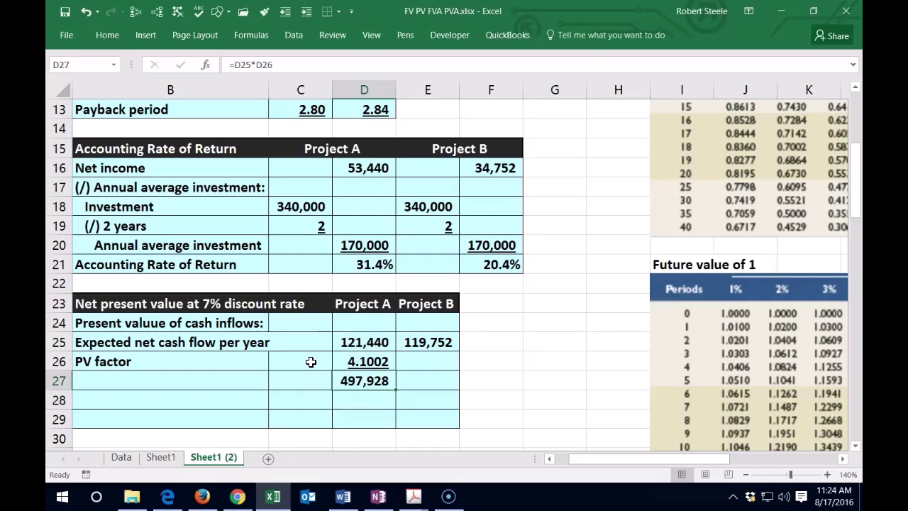
# - Look up Project B's 4-period factor at 7% in the Present value of an annuity of 1 table
pyautogui.click(361, 360)
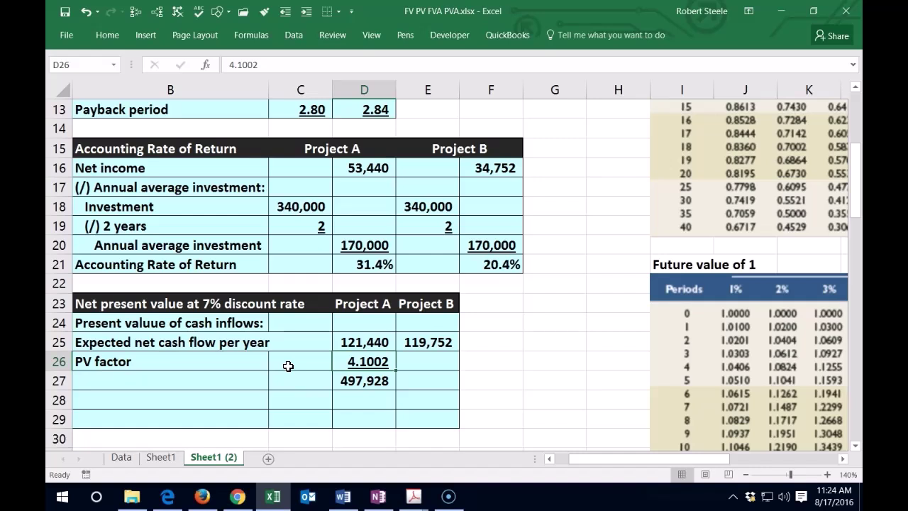
pyautogui.press('Down')
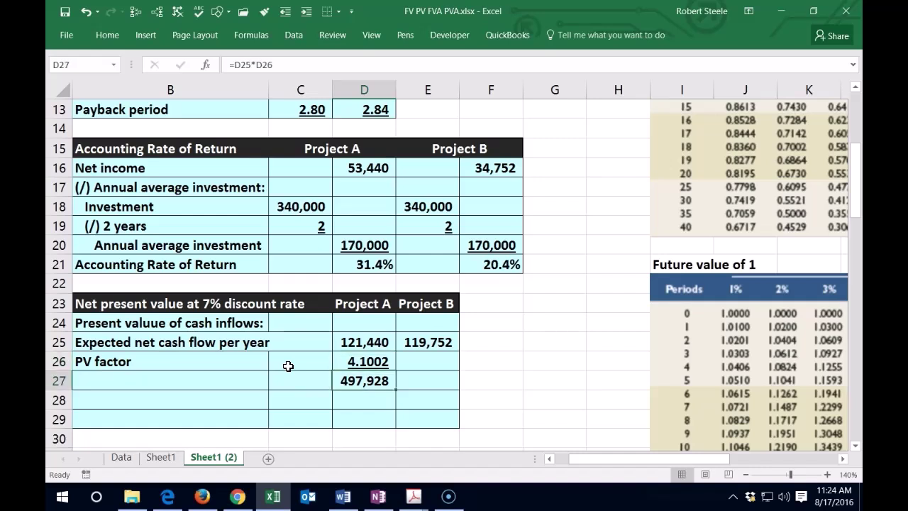
pyautogui.press('Right')
pyautogui.press('Right')
pyautogui.press('Right')
pyautogui.press('Right')
pyautogui.press('Right')
pyautogui.press('Right')
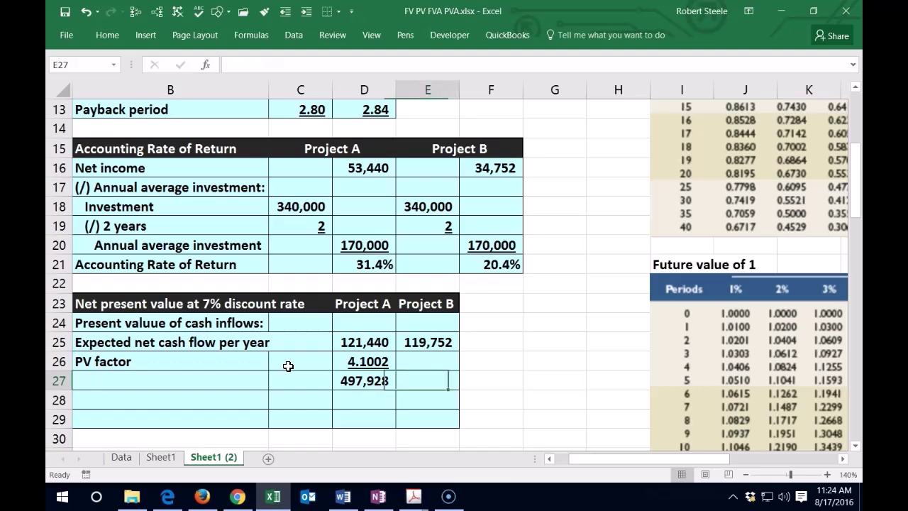
pyautogui.press('Right')
pyautogui.press('Right')
pyautogui.press('Right')
pyautogui.press('Right')
pyautogui.press('Right')
pyautogui.press('Right')
pyautogui.press('Right')
pyautogui.press('Right')
pyautogui.press('Right')
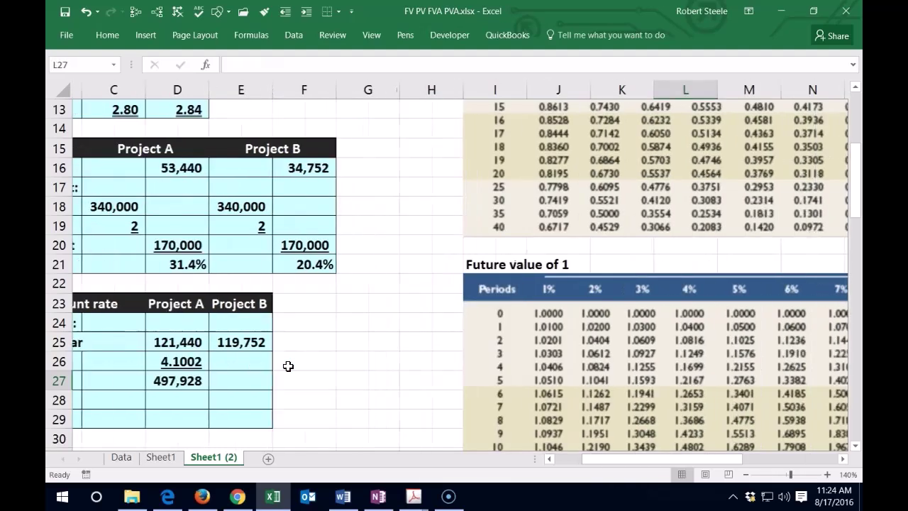
pyautogui.scroll(-11, 289, 368)
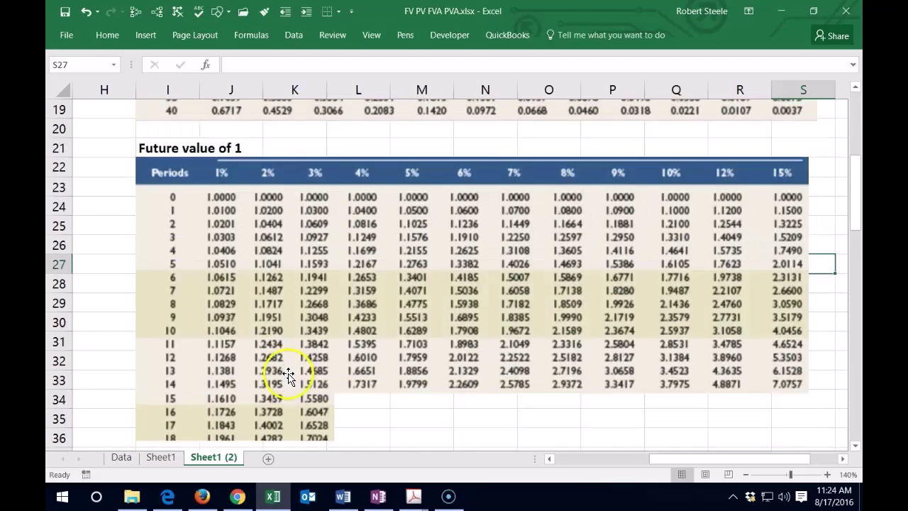
pyautogui.scroll(-5, 301, 386)
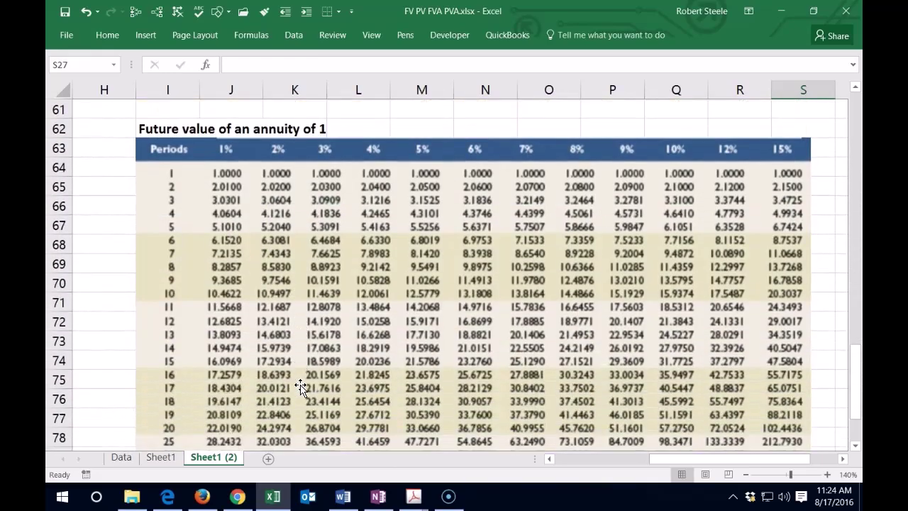
pyautogui.scroll(4, 238, 268)
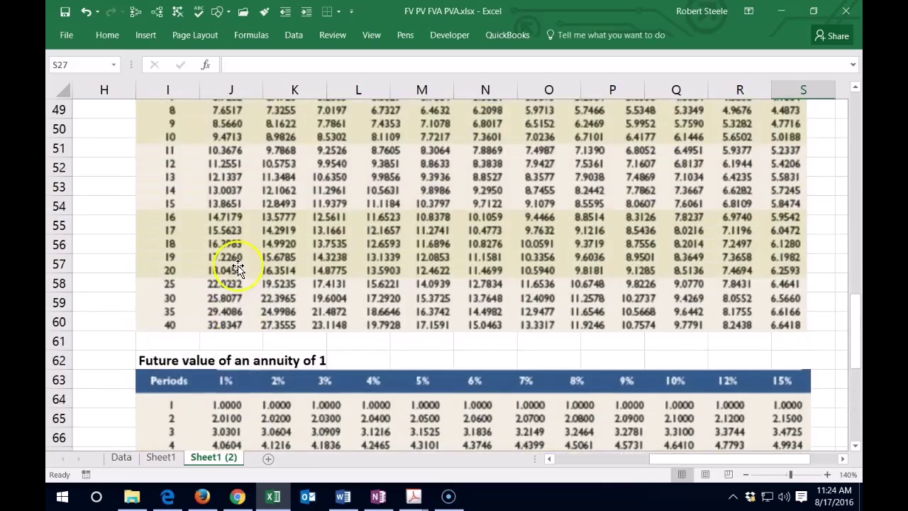
pyautogui.scroll(3, 237, 268)
pyautogui.scroll(-1, 236, 264)
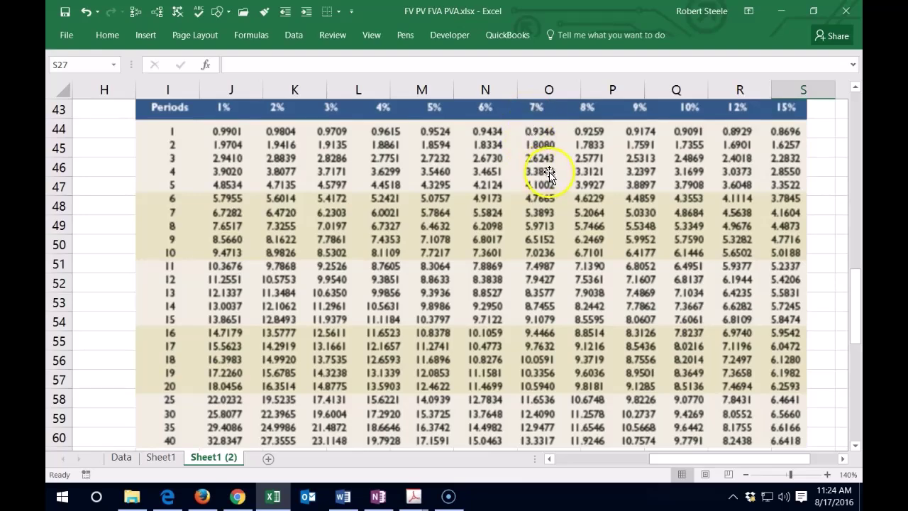
# - Enter 3.3872 as Project B's PV factor in E26 of the net present value section
pyautogui.moveTo(700, 465); pyautogui.dragTo(601, 464)
pyautogui.scroll(7, 543, 418)
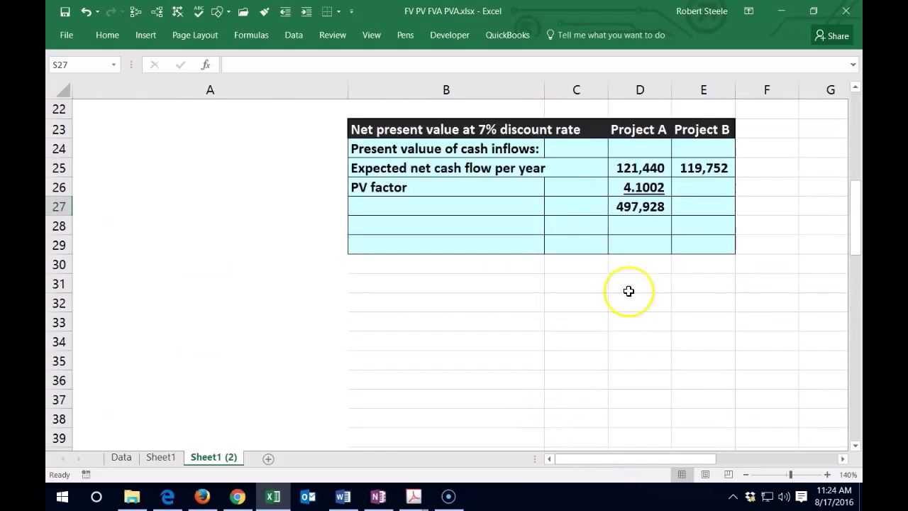
pyautogui.click(693, 183)
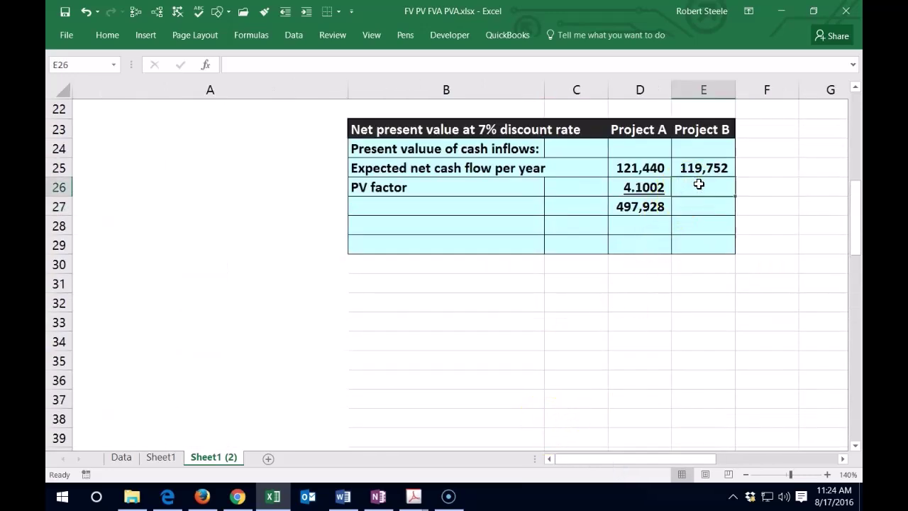
pyautogui.write('3.3872')
pyautogui.press('Return')
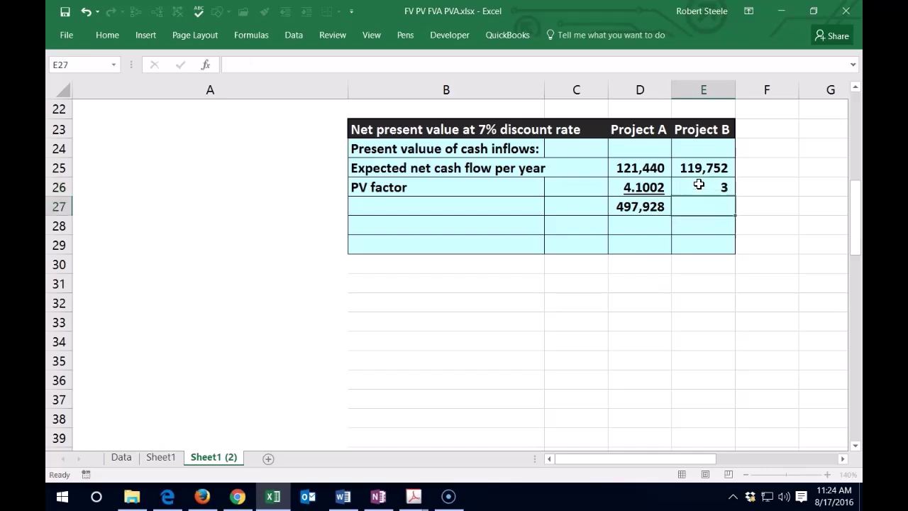
# - Copy the formatting of Project A's PV factor in D26 onto Project B's PV factor in E26
pyautogui.click(699, 184)
pyautogui.click(634, 188)
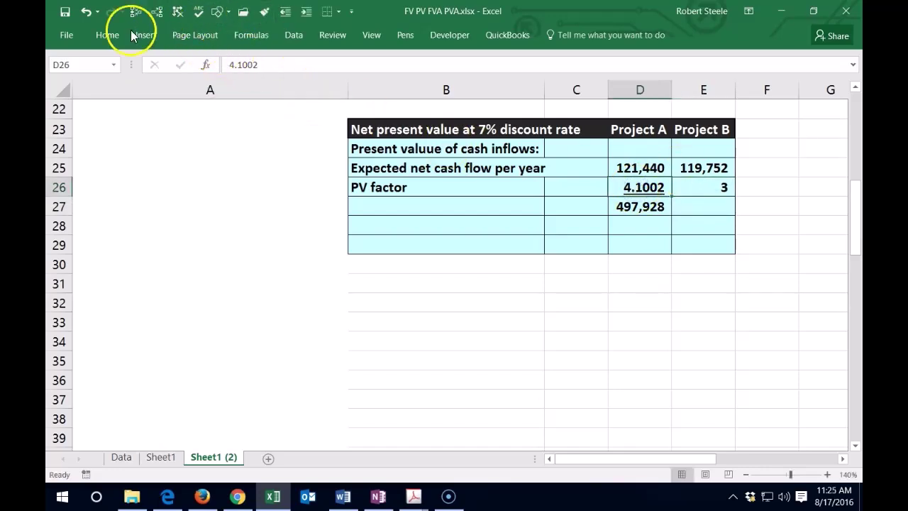
pyautogui.click(103, 36)
pyautogui.click(85, 85)
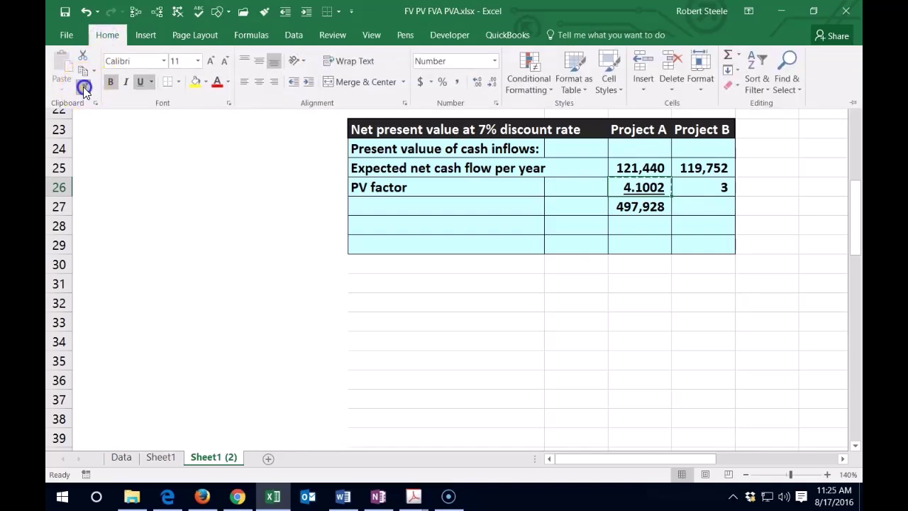
pyautogui.click(707, 188)
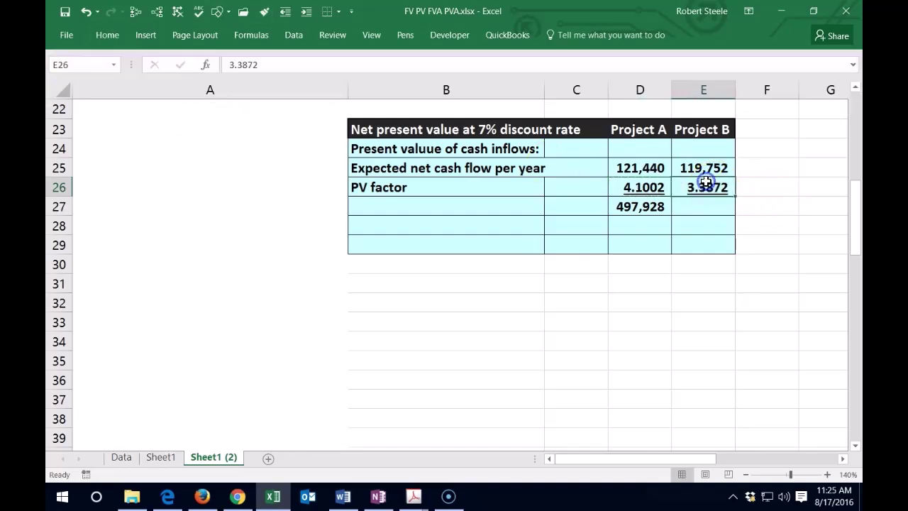
# - Calculate the present value of Project B's cash inflows in E27 with the formula =E25*E26
pyautogui.click(697, 206)
pyautogui.write('=')
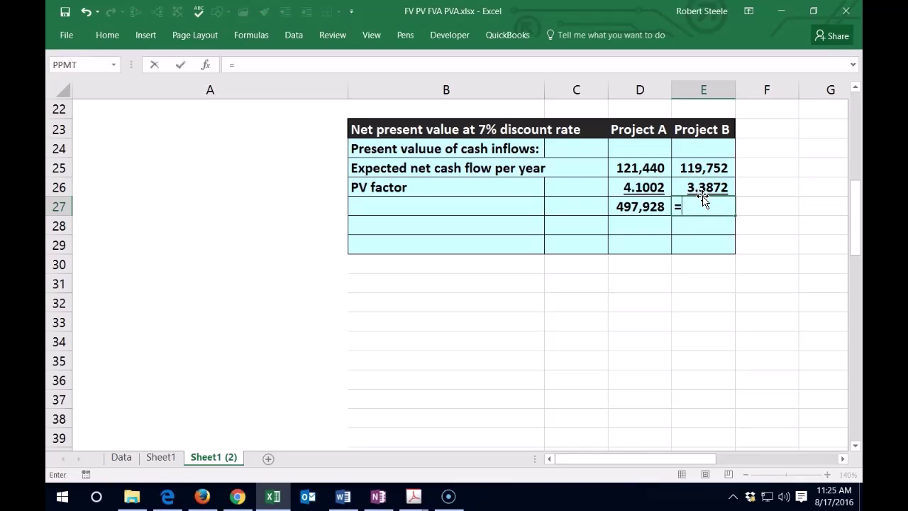
pyautogui.click(709, 168)
pyautogui.write('*')
pyautogui.click(723, 187)
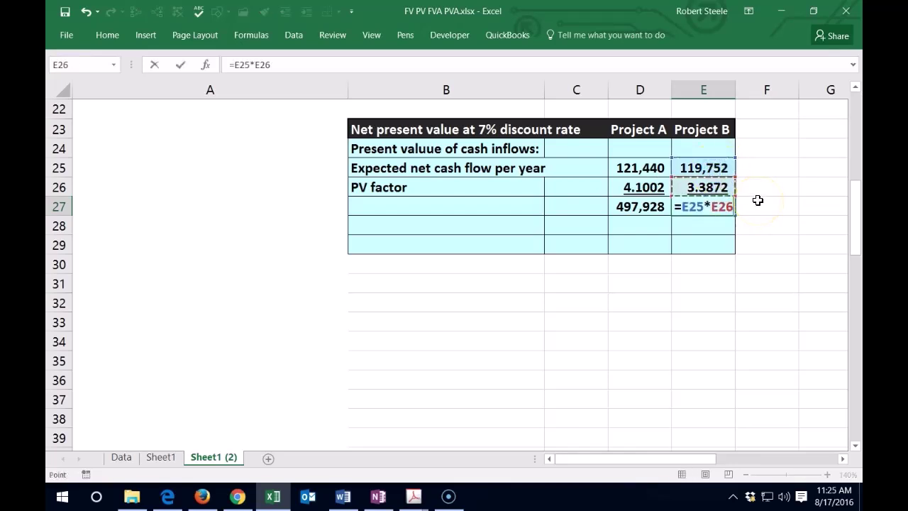
pyautogui.press('Return')
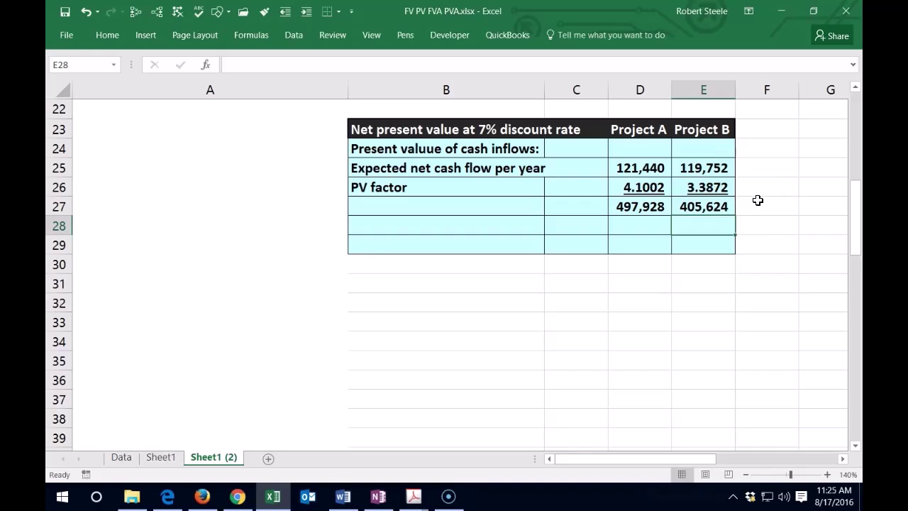
# - Label the product row in B27 as "Present valuue of cash inflows"
pyautogui.click(701, 187)
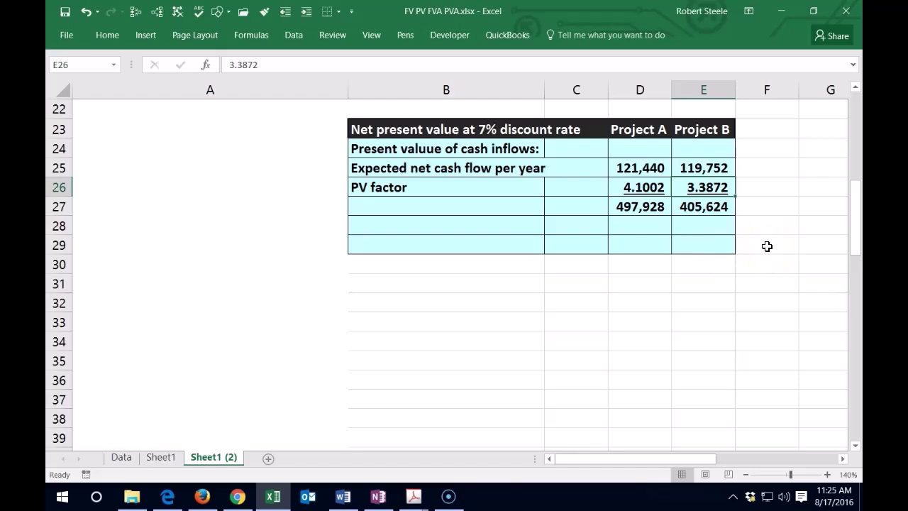
pyautogui.press('Down')
pyautogui.press('Down')
pyautogui.press('Left')
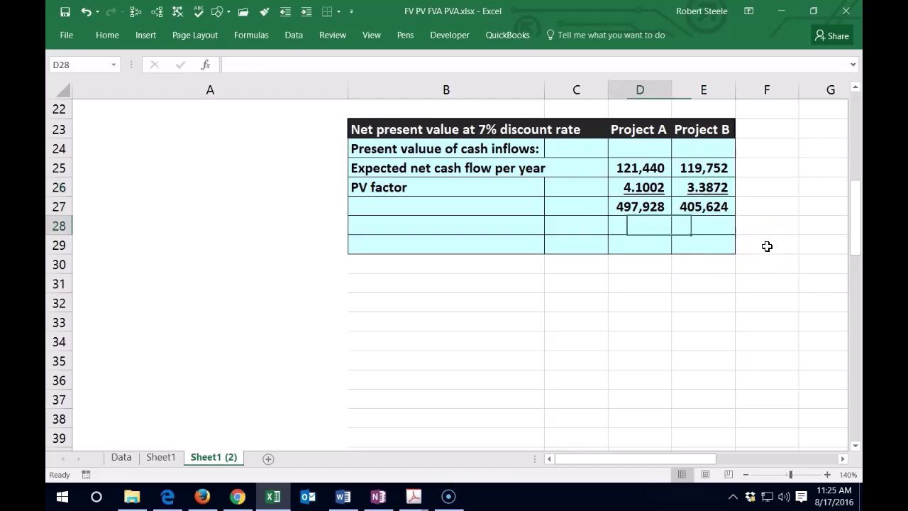
pyautogui.press('Left')
pyautogui.press('Left')
pyautogui.press('Up')
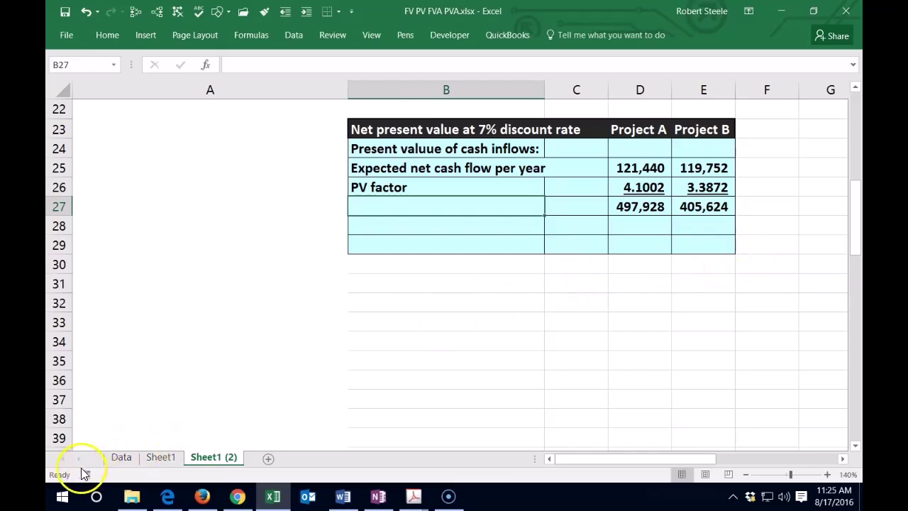
pyautogui.write('Present valuue of cash inflows')
pyautogui.press('Return')
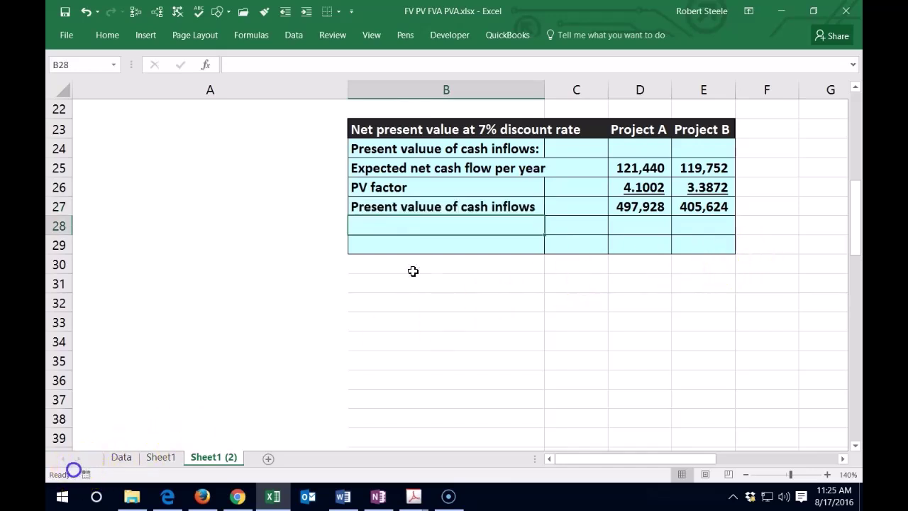
# - Indent the labels in B25:B27 one level and the present value label in B27 one level further
pyautogui.moveTo(421, 169); pyautogui.dragTo(433, 200)
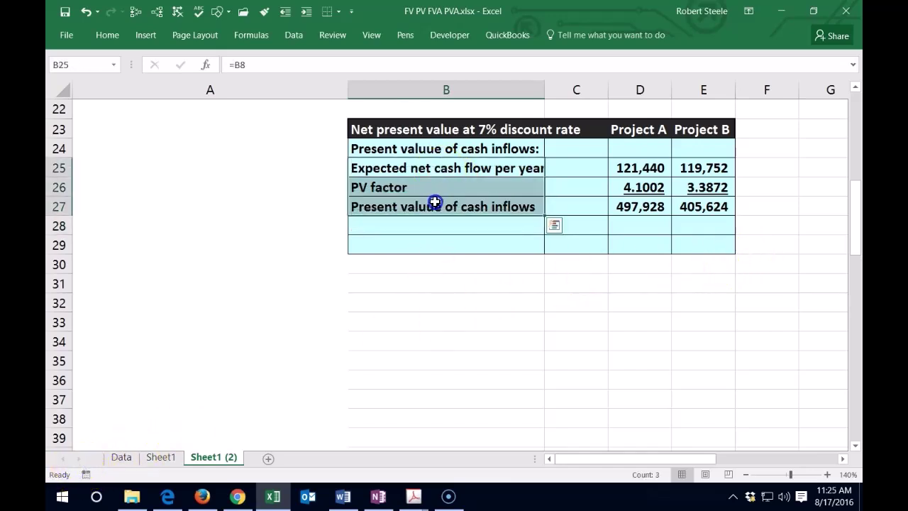
pyautogui.click(106, 35)
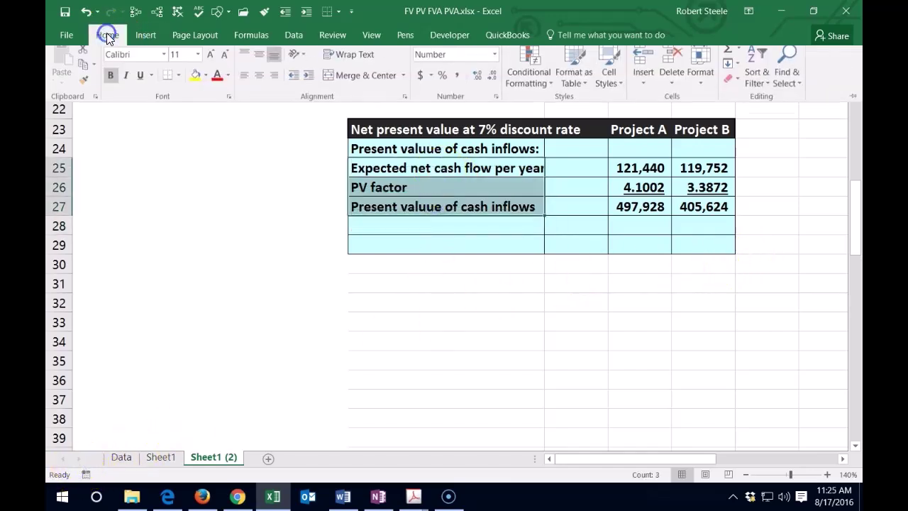
pyautogui.click(309, 81)
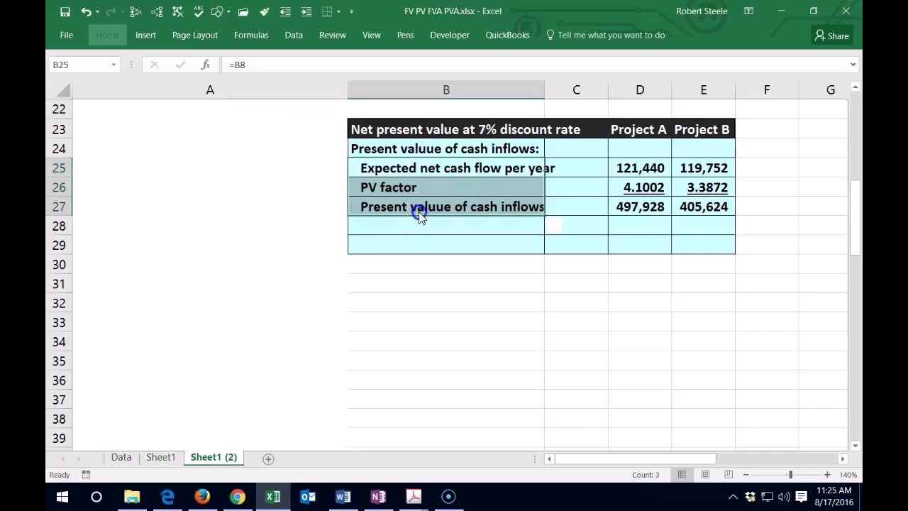
pyautogui.click(416, 205)
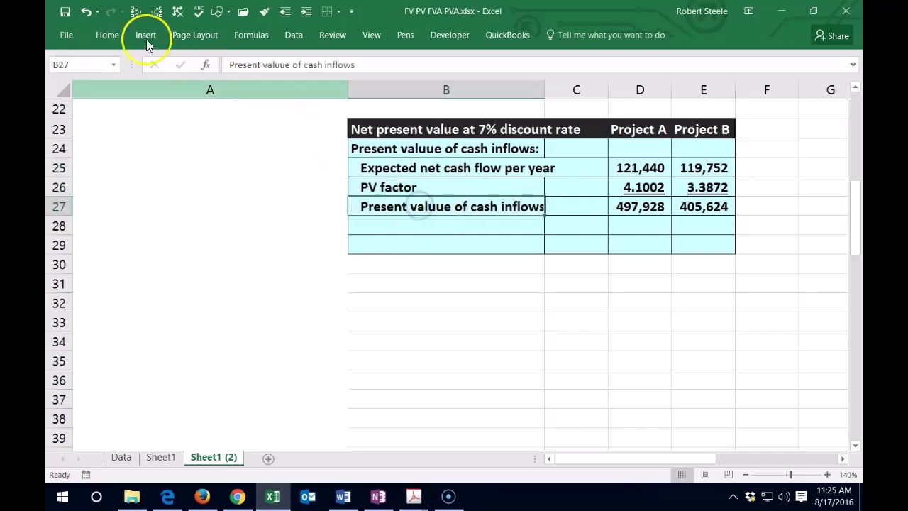
pyautogui.click(114, 35)
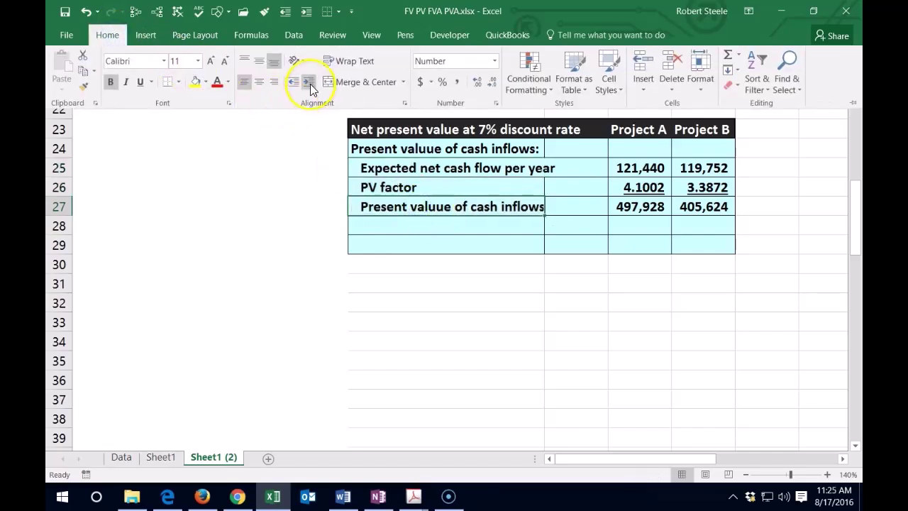
pyautogui.click(309, 83)
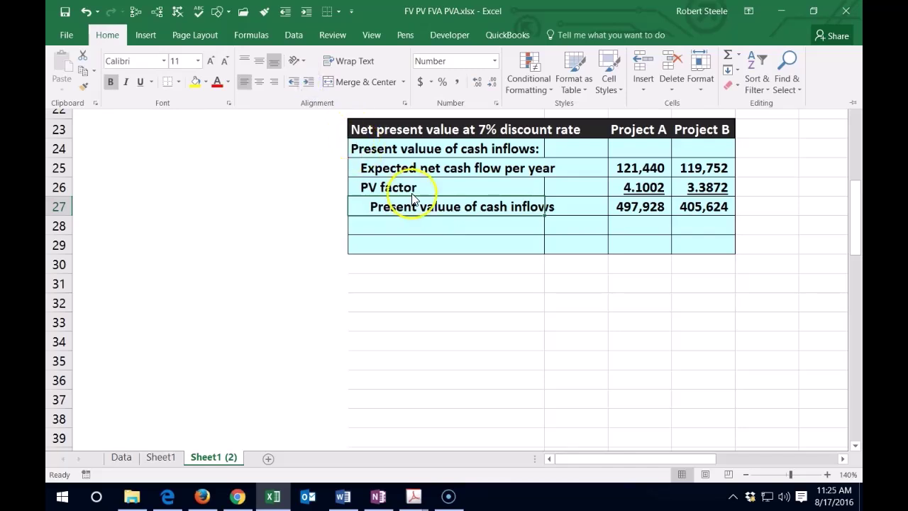
# - Enter the row label "Present value of cash outflow" in B28
pyautogui.click(395, 226)
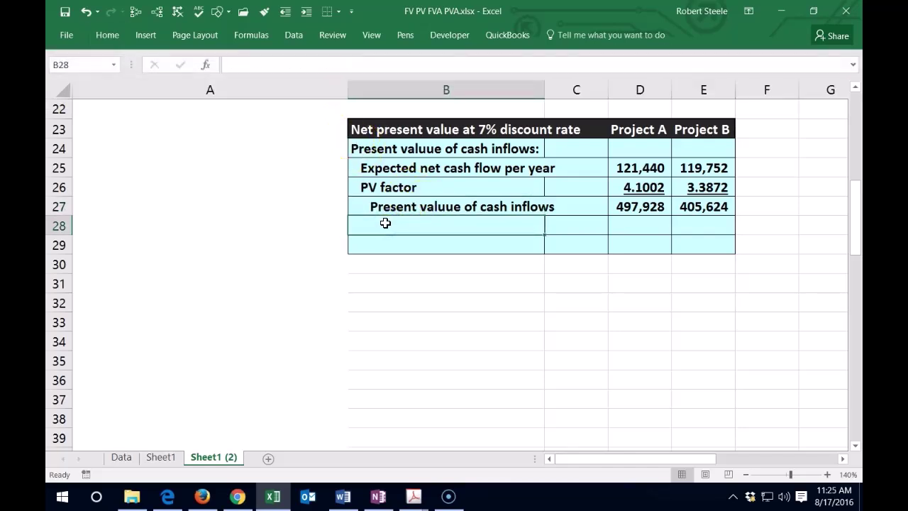
pyautogui.write('Present')
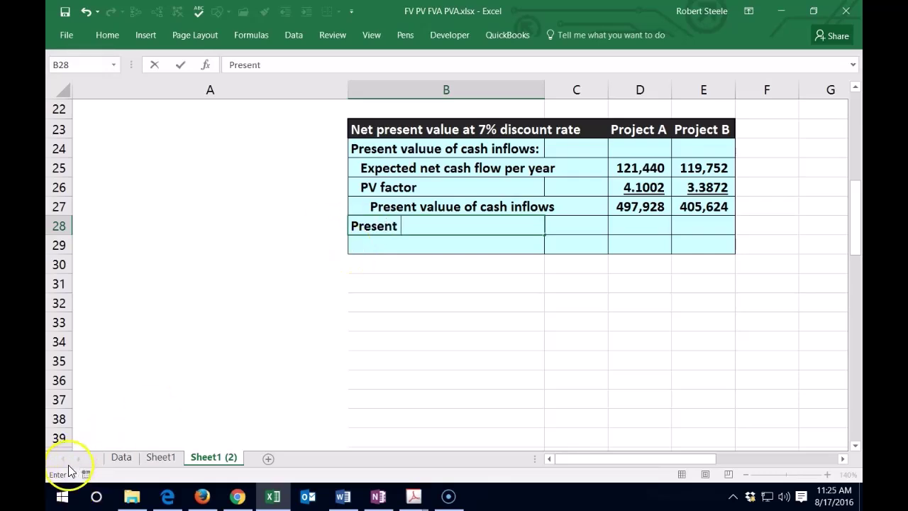
pyautogui.write(' value of cash outflow')
pyautogui.press('Tab')
pyautogui.press('Tab')
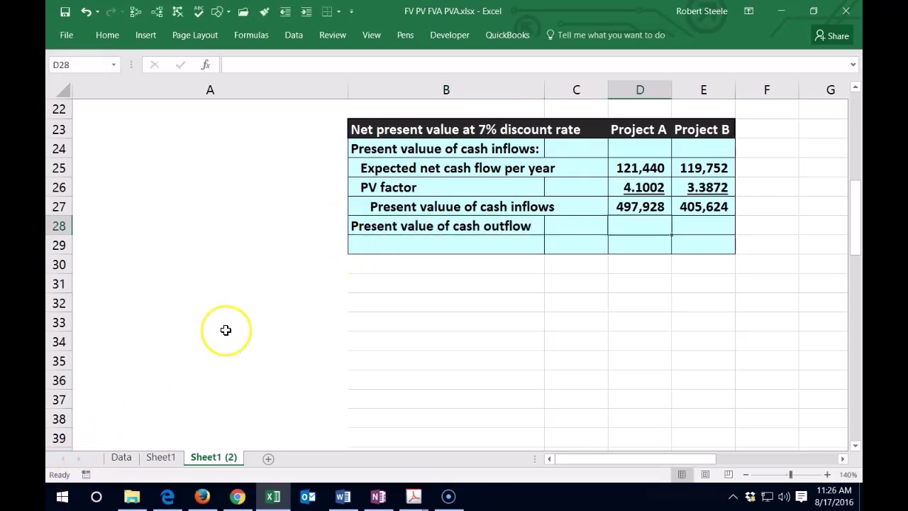
pyautogui.write('3400000')
pyautogui.press('Tab')
pyautogui.hotkey('shift', 'Tab')
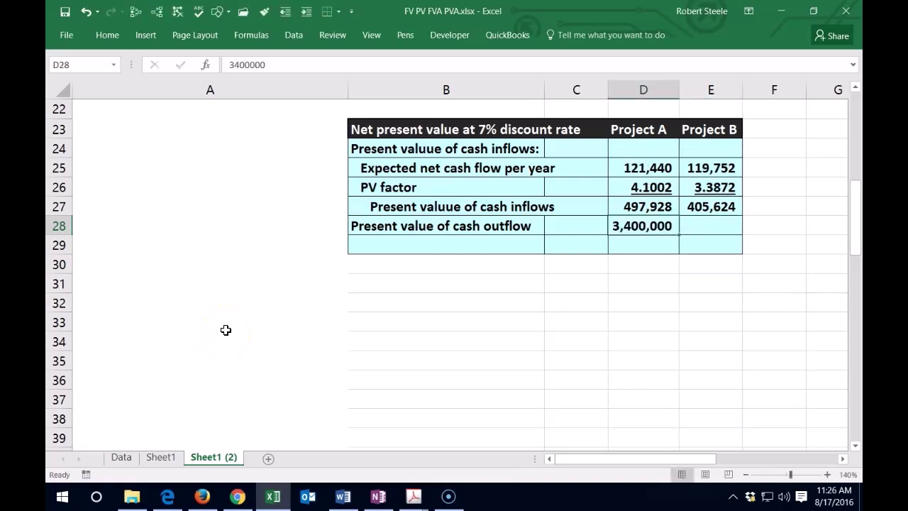
# - Enter 340,000 as the present value of cash outflow for Project A in D28 and Project B in E28
pyautogui.write('340000')
pyautogui.hotkey('ctrl', 'Return')
pyautogui.press('Tab')
pyautogui.write('340,000')
pyautogui.press('Return')
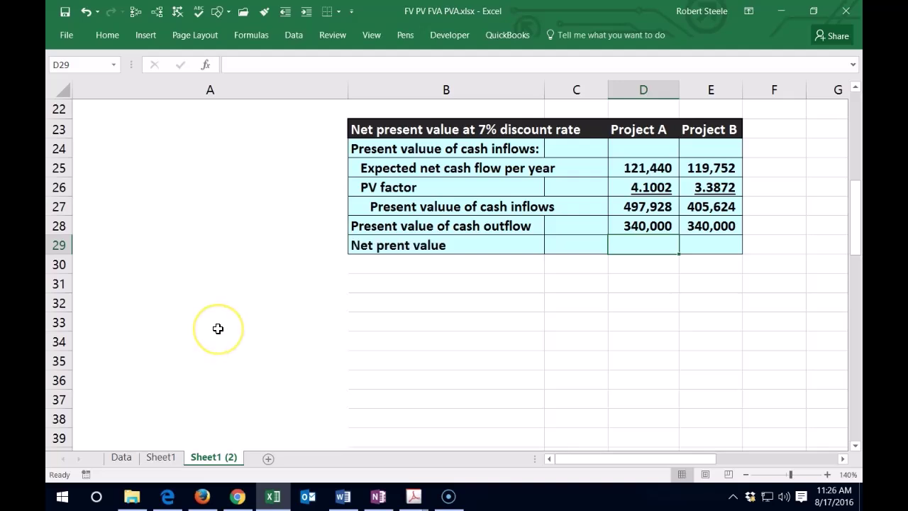
# - Calculate Project A's net present value in D29 with the formula =D27-D28
pyautogui.write('=')
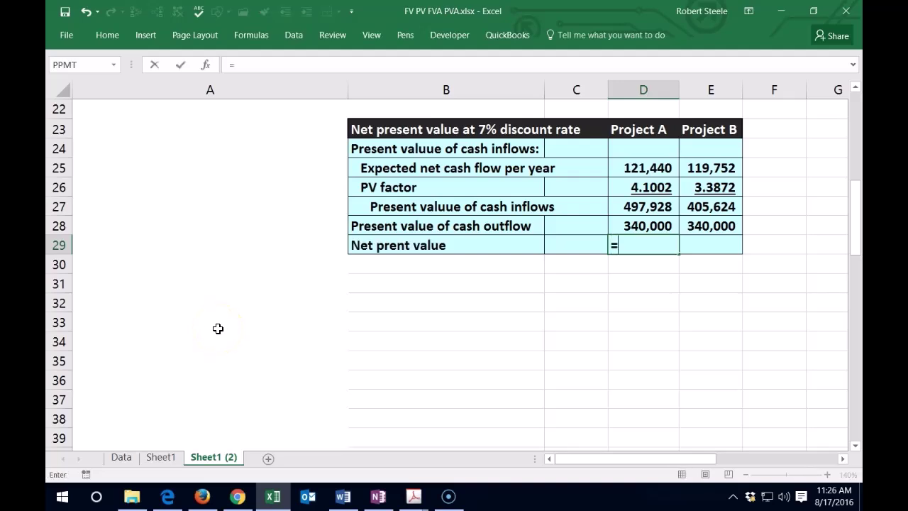
pyautogui.click(630, 205)
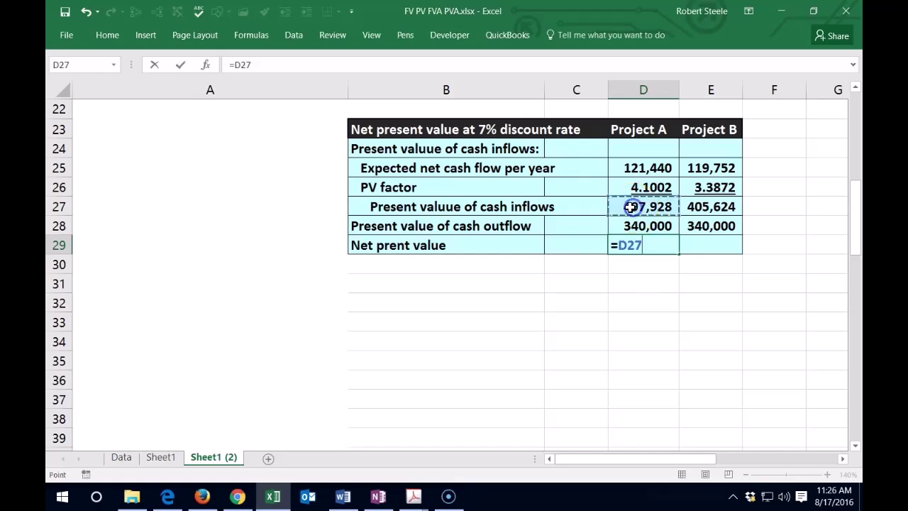
pyautogui.write('-')
pyautogui.click(644, 225)
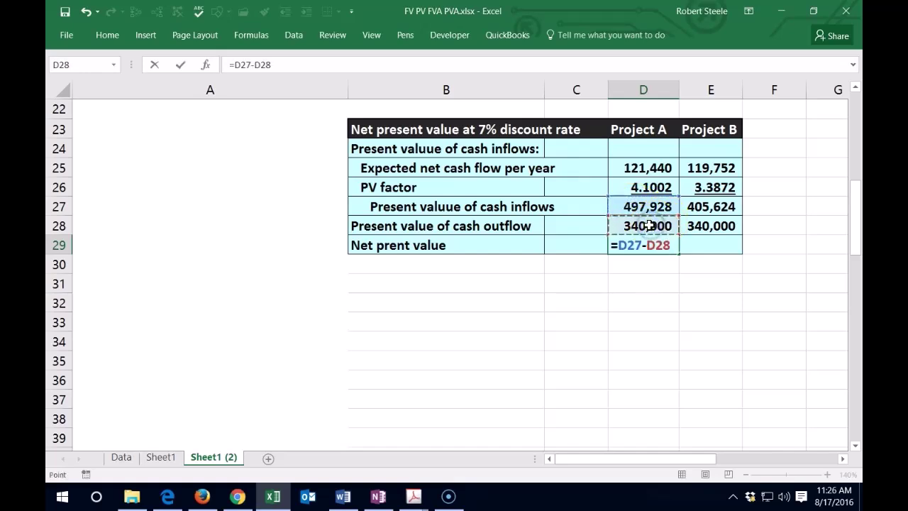
pyautogui.press('Return')
# - Calculate Project B's net present value in E29 with the formula =E27-E28
pyautogui.press('Left')
pyautogui.press('Left')
pyautogui.press('Up')
pyautogui.press('Up')
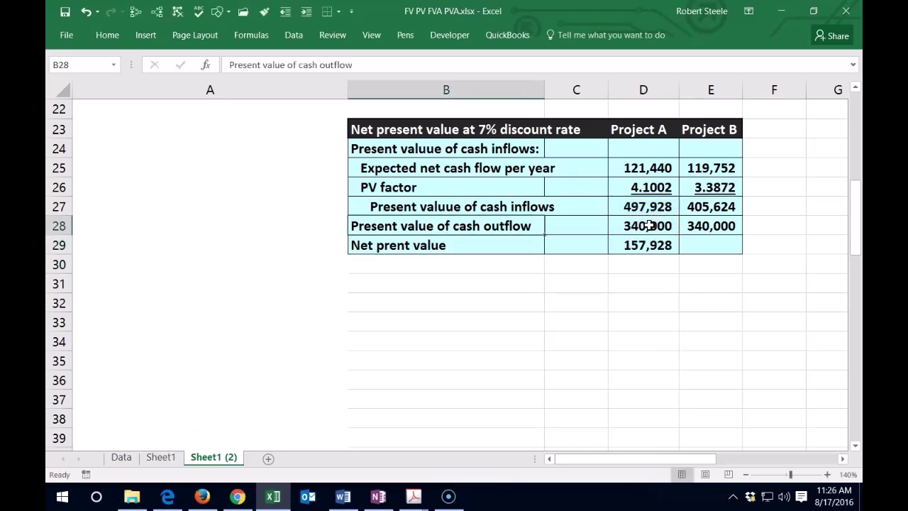
pyautogui.press('Right')
pyautogui.press('Right')
pyautogui.press('Right')
pyautogui.press('Down')
pyautogui.write('=')
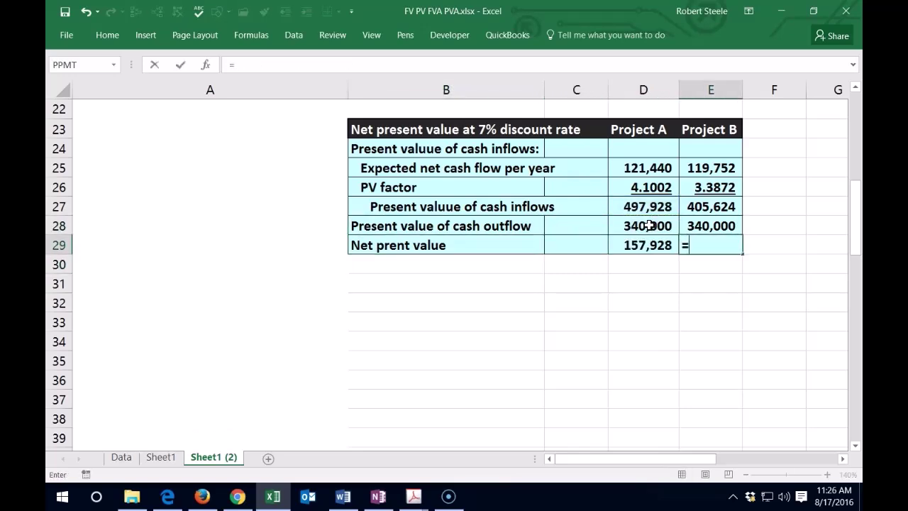
pyautogui.click(698, 204)
pyautogui.write('-')
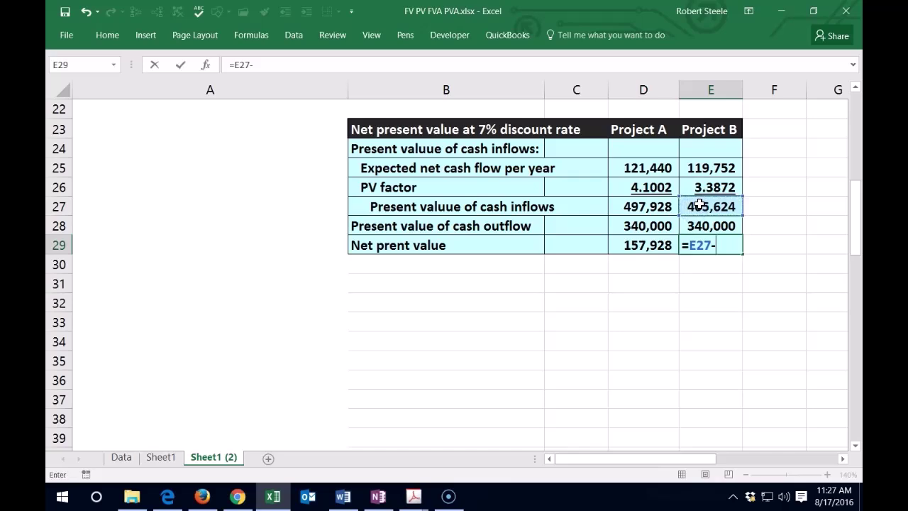
pyautogui.click(700, 223)
pyautogui.press('Return')
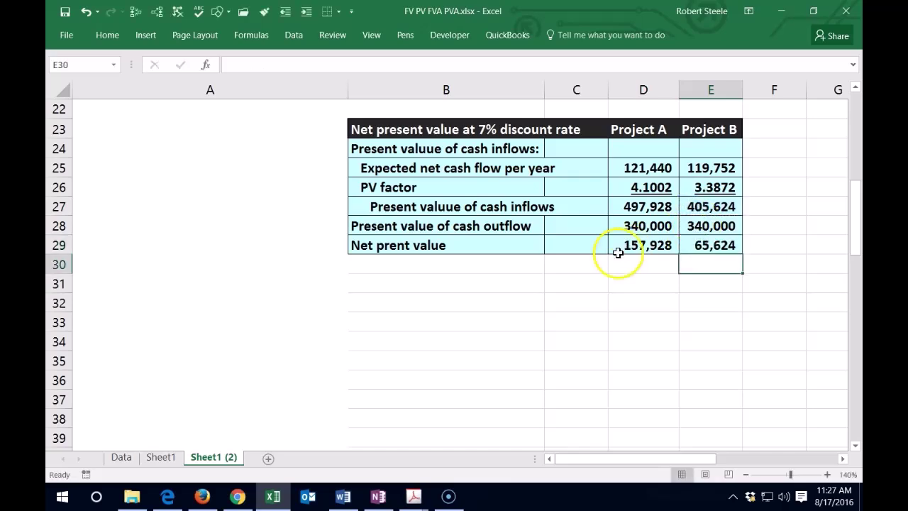
# - Underline both projects' cash outflow amounts in D28:E28
pyautogui.click(657, 224)
pyautogui.moveTo(676, 224); pyautogui.dragTo(693, 225)
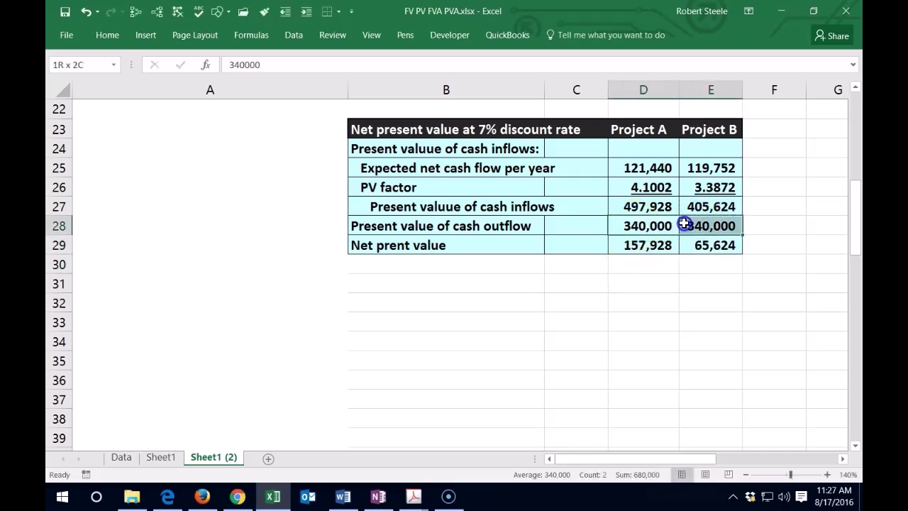
pyautogui.click(91, 34)
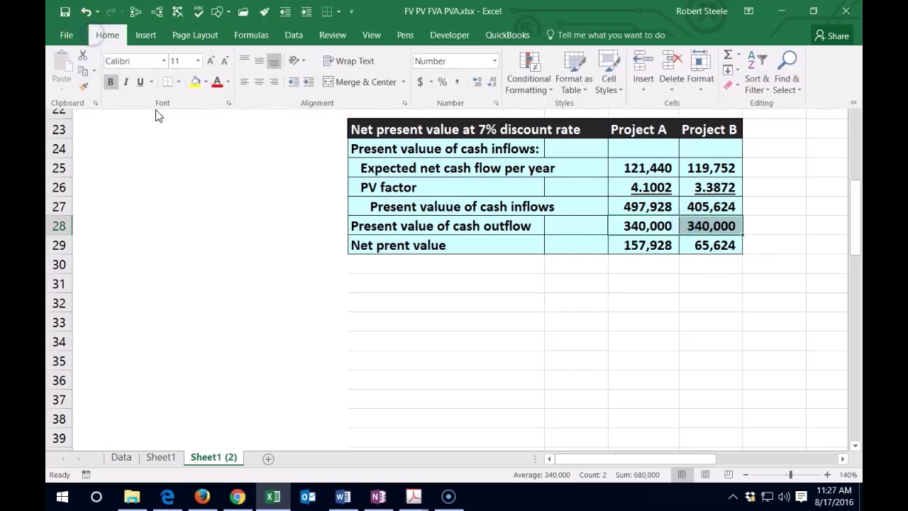
pyautogui.click(146, 85)
# - Apply a double underline to both projects' net present values in D29:E29
pyautogui.click(657, 262)
pyautogui.moveTo(654, 247); pyautogui.dragTo(700, 241)
pyautogui.click(117, 36)
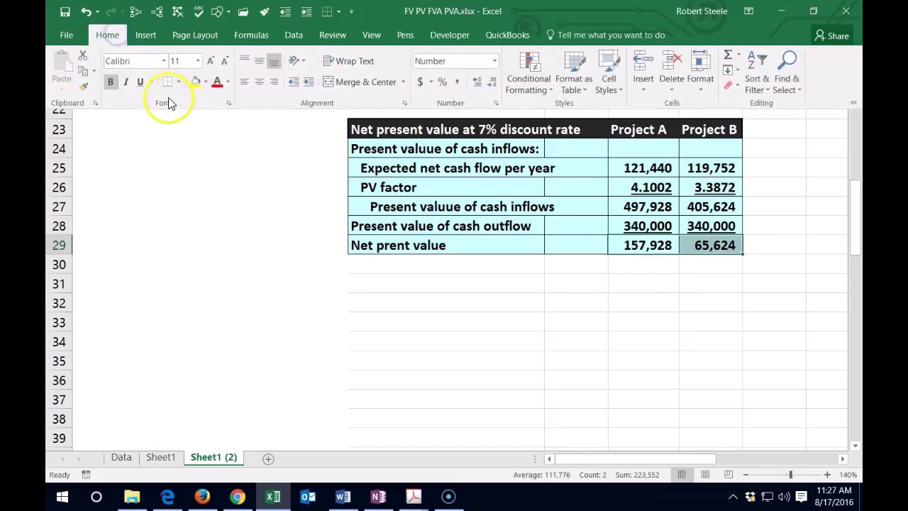
pyautogui.click(151, 82)
pyautogui.click(160, 116)
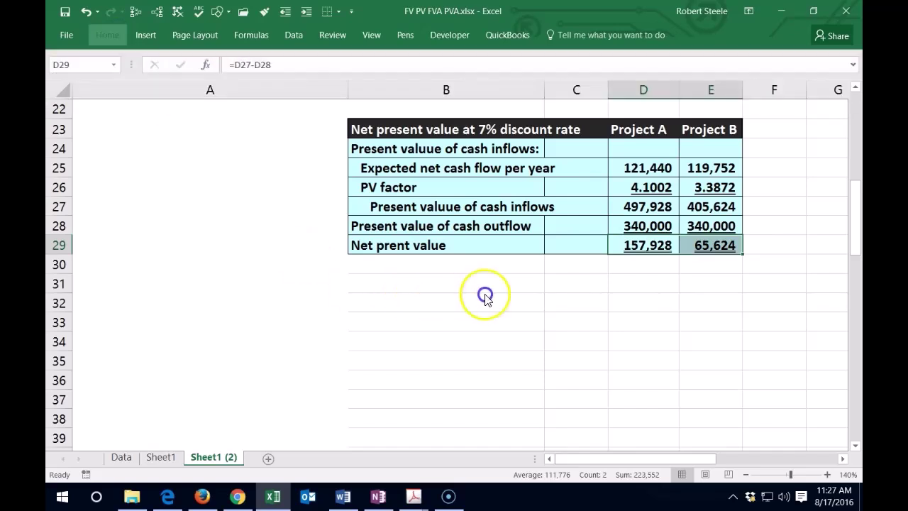
pyautogui.click(628, 284)
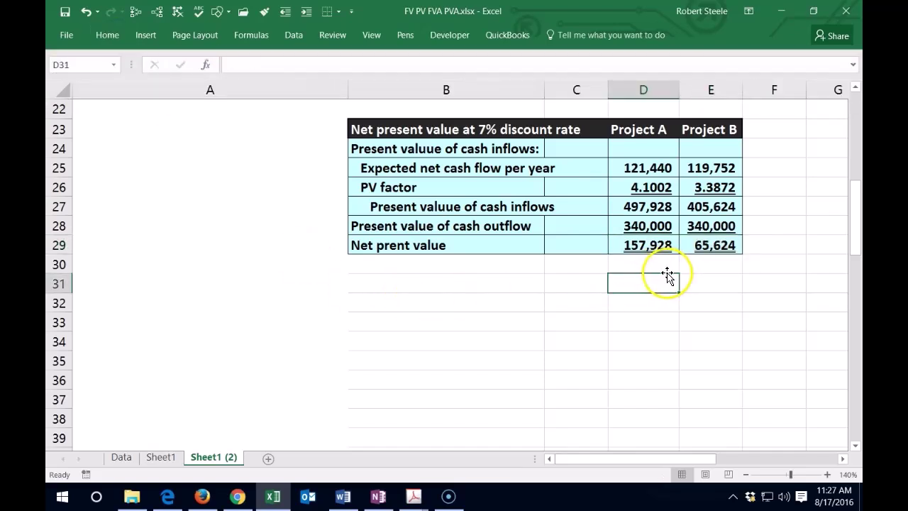
pyautogui.click(645, 243)
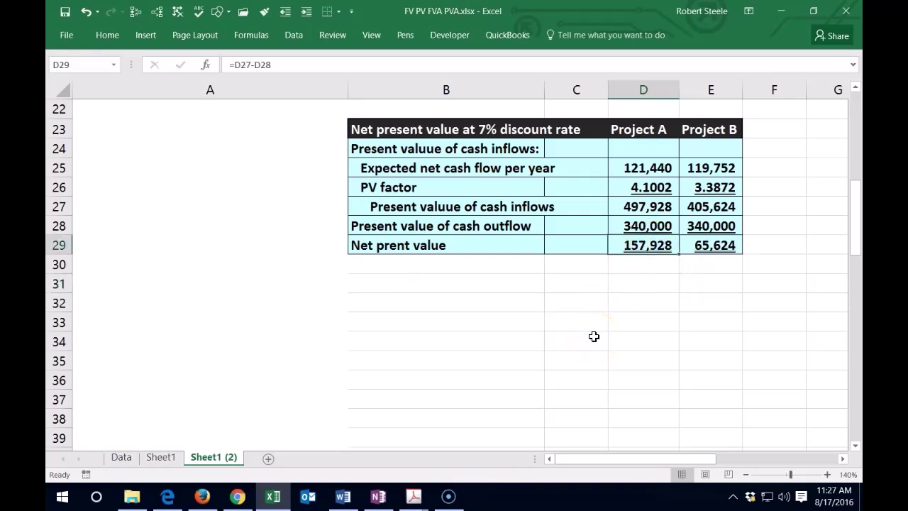